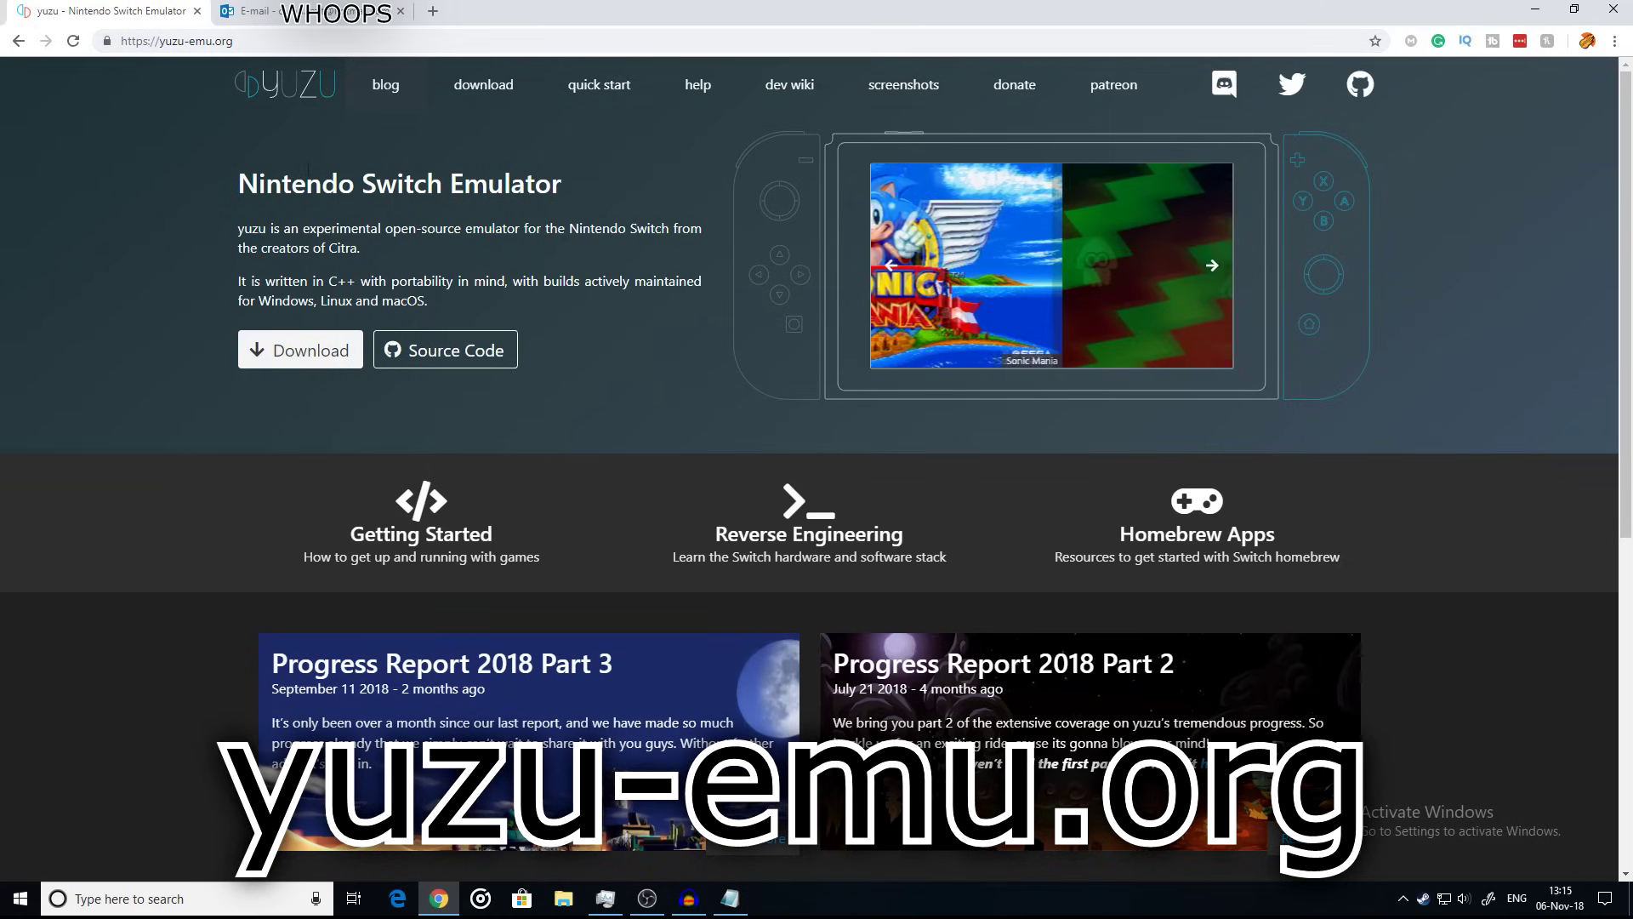
# - Download the yuzu installer for Windows x64 and save it over the existing yuzu_install file in the Switch folder
pyautogui.click(492, 89)
pyautogui.scroll(-2, 774, 604)
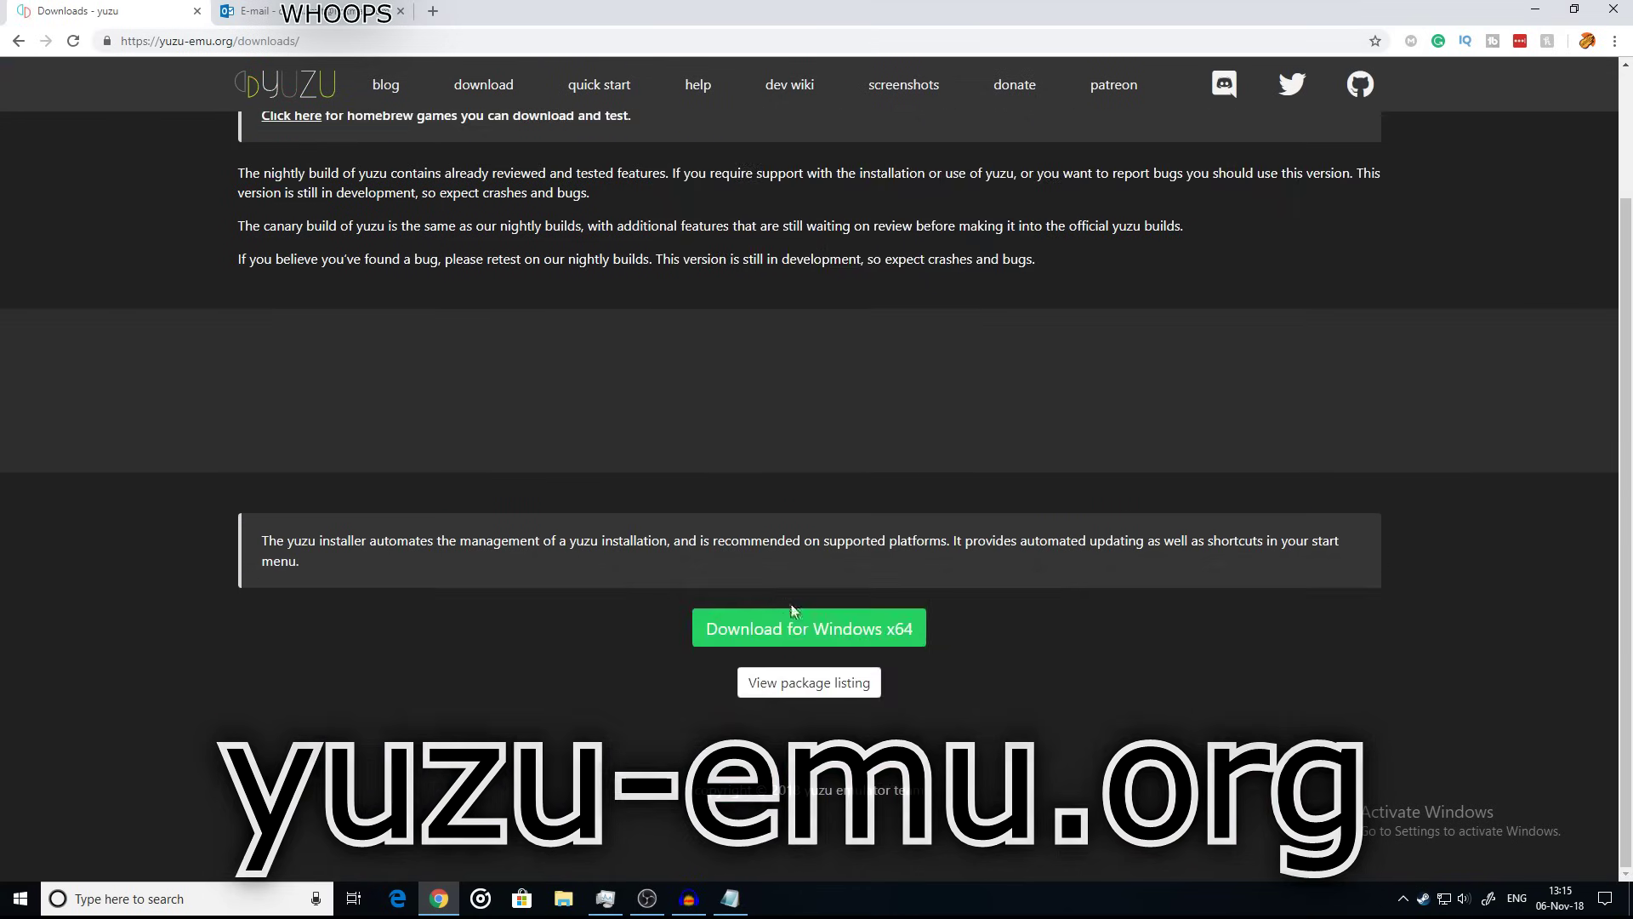
pyautogui.click(791, 689)
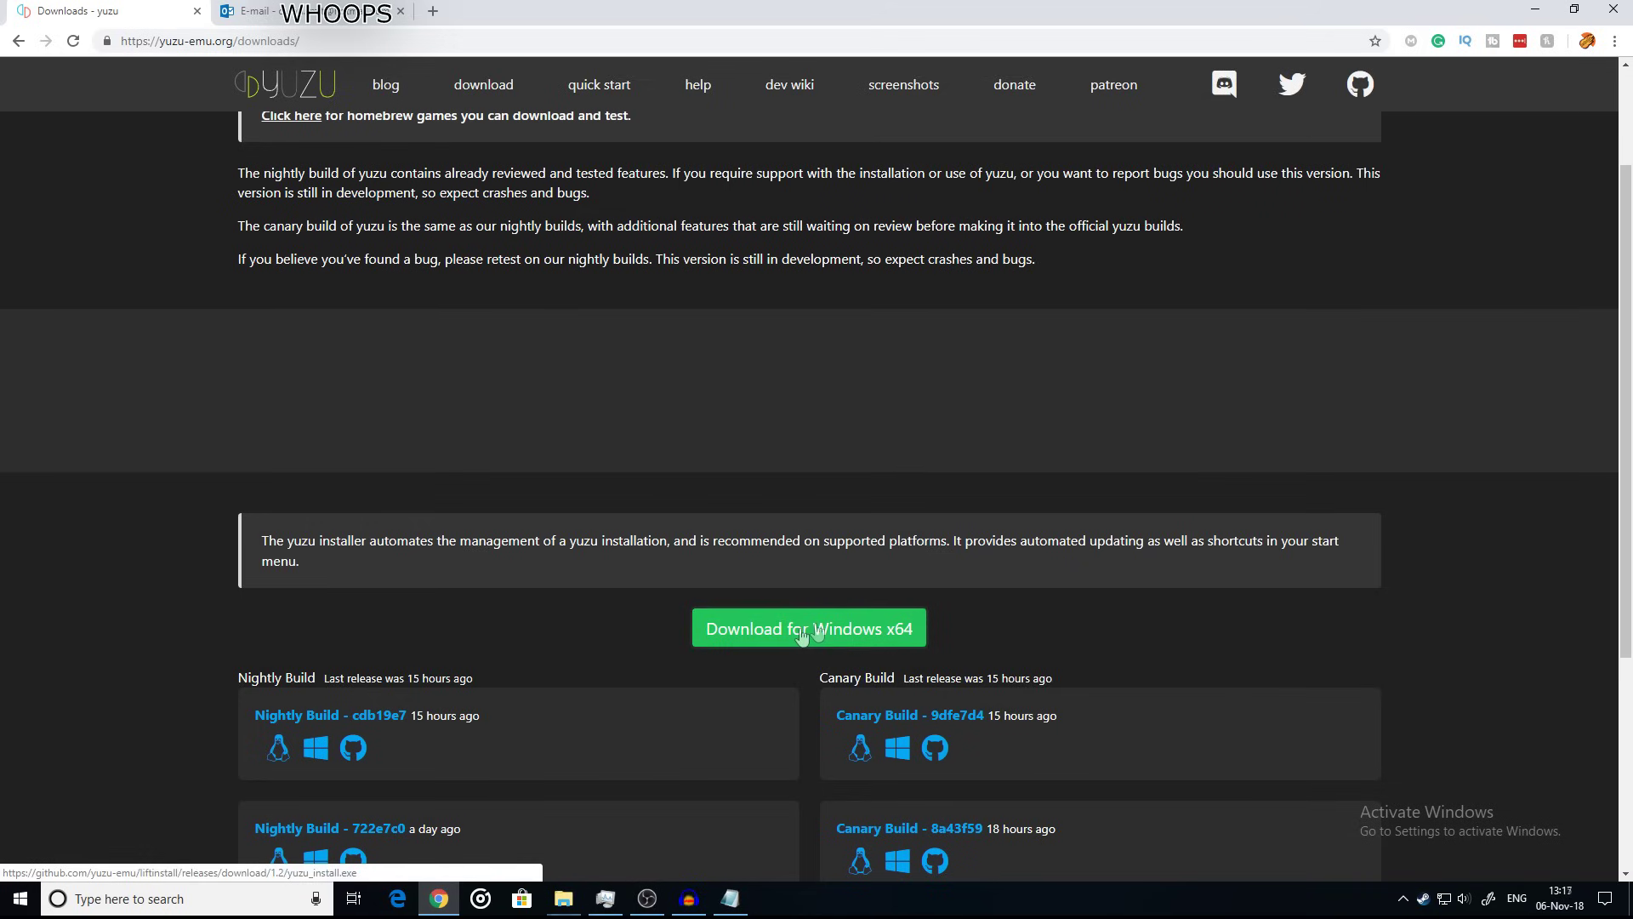
pyautogui.click(877, 634)
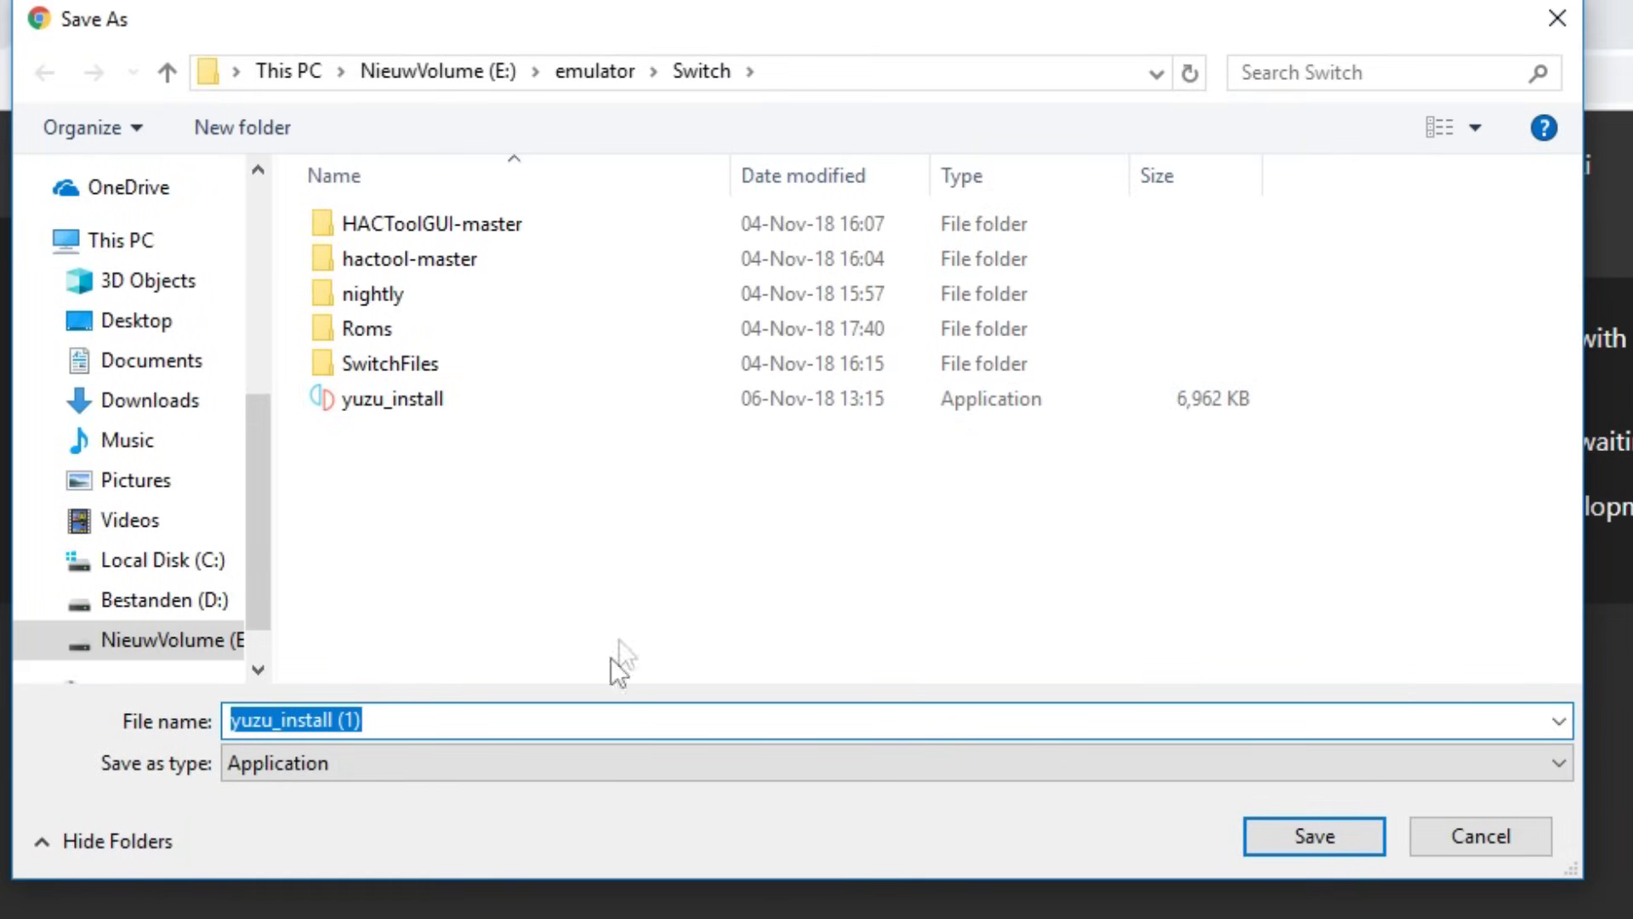
pyautogui.click(492, 406)
pyautogui.click(1303, 832)
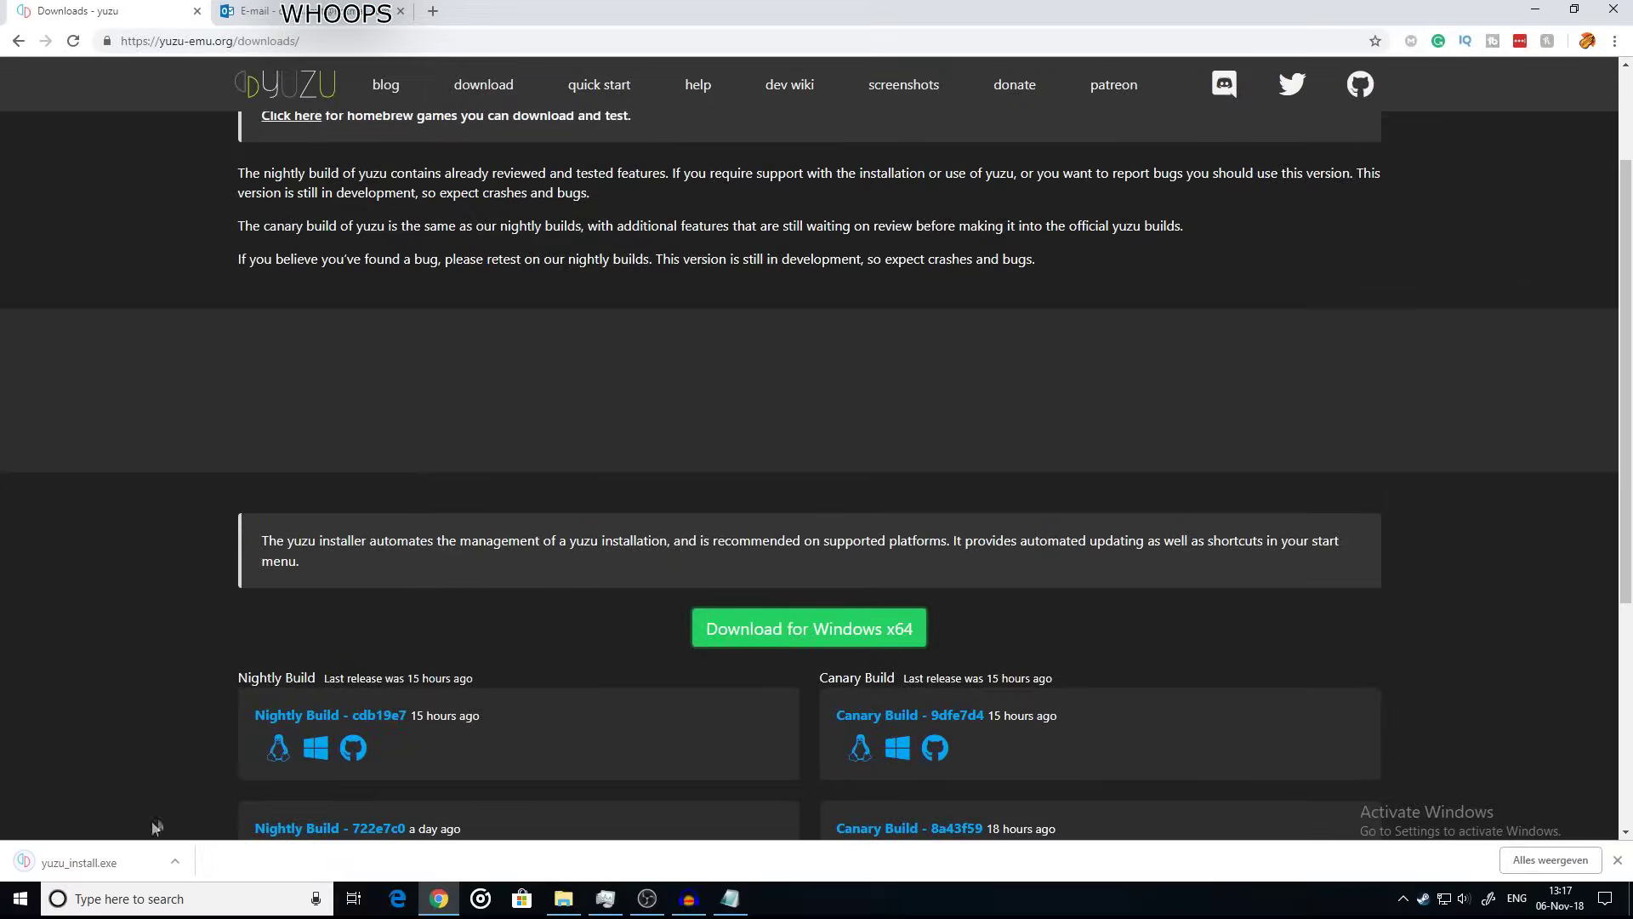
# - Run the downloaded yuzu installer, install only the yuzu Canary package, and exit the installer
pyautogui.click(97, 862)
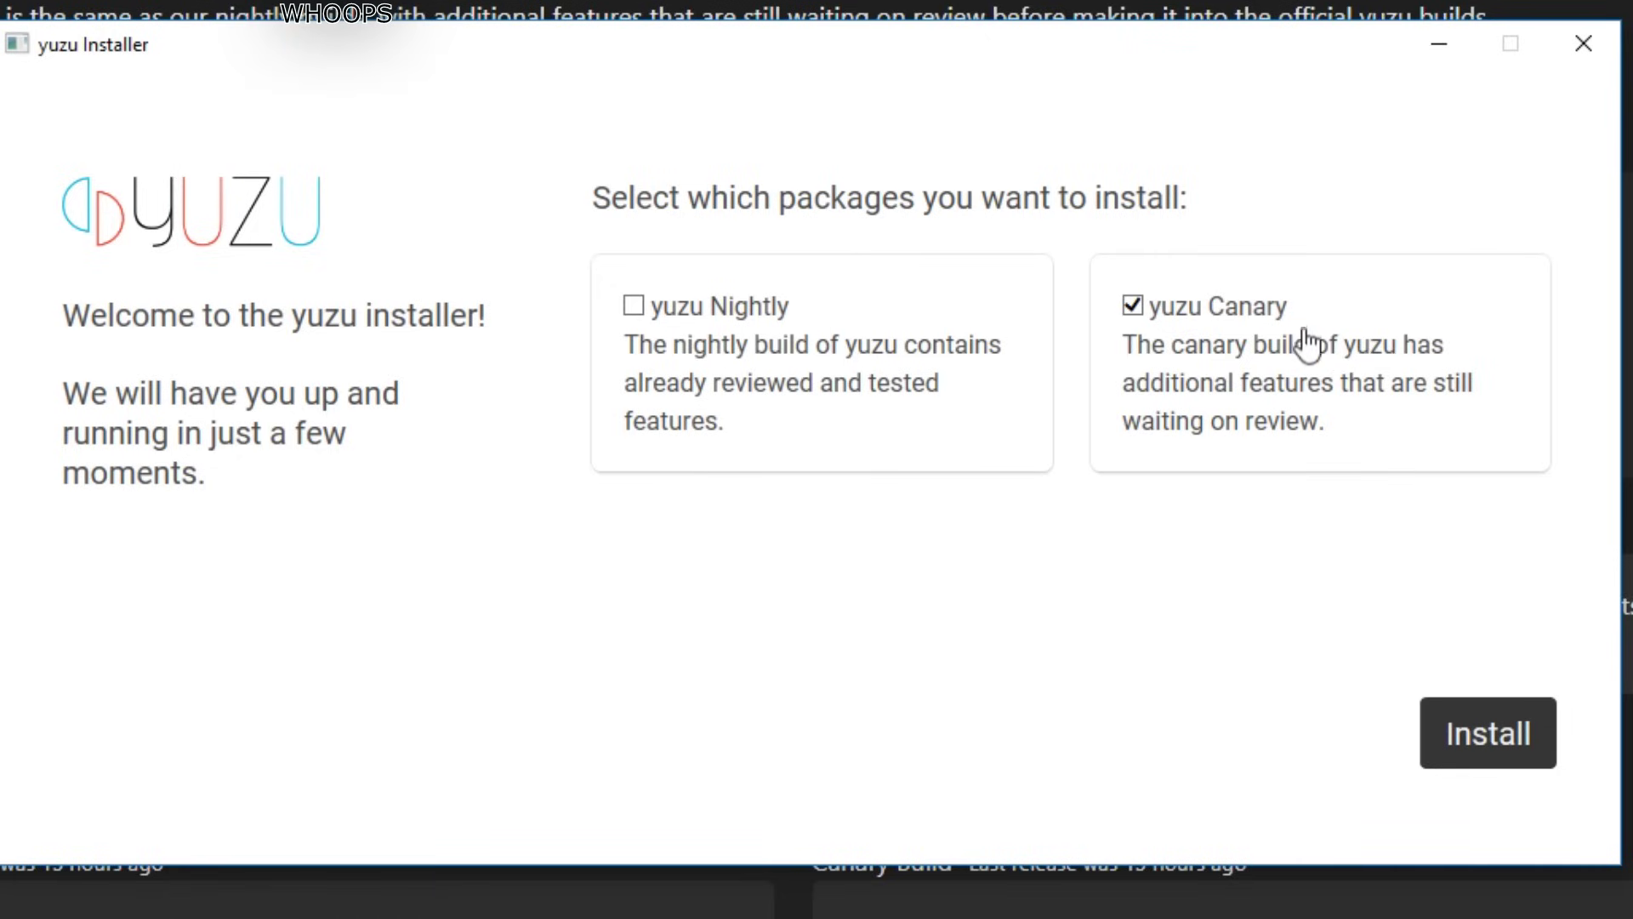
pyautogui.click(1247, 315)
pyautogui.click(1232, 322)
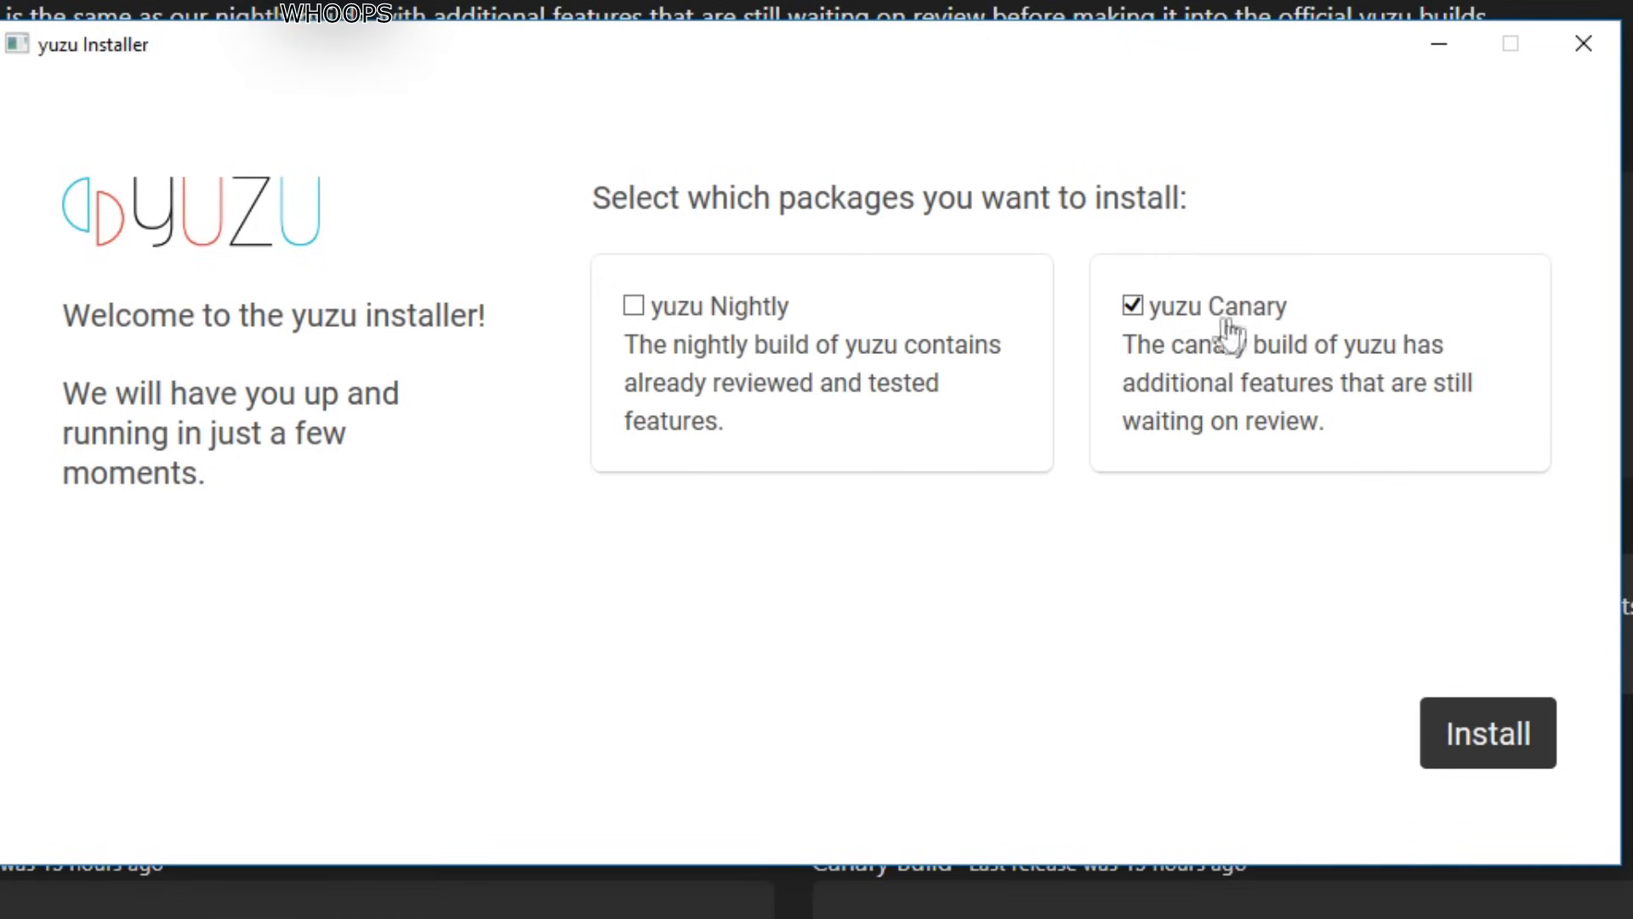
pyautogui.click(1507, 738)
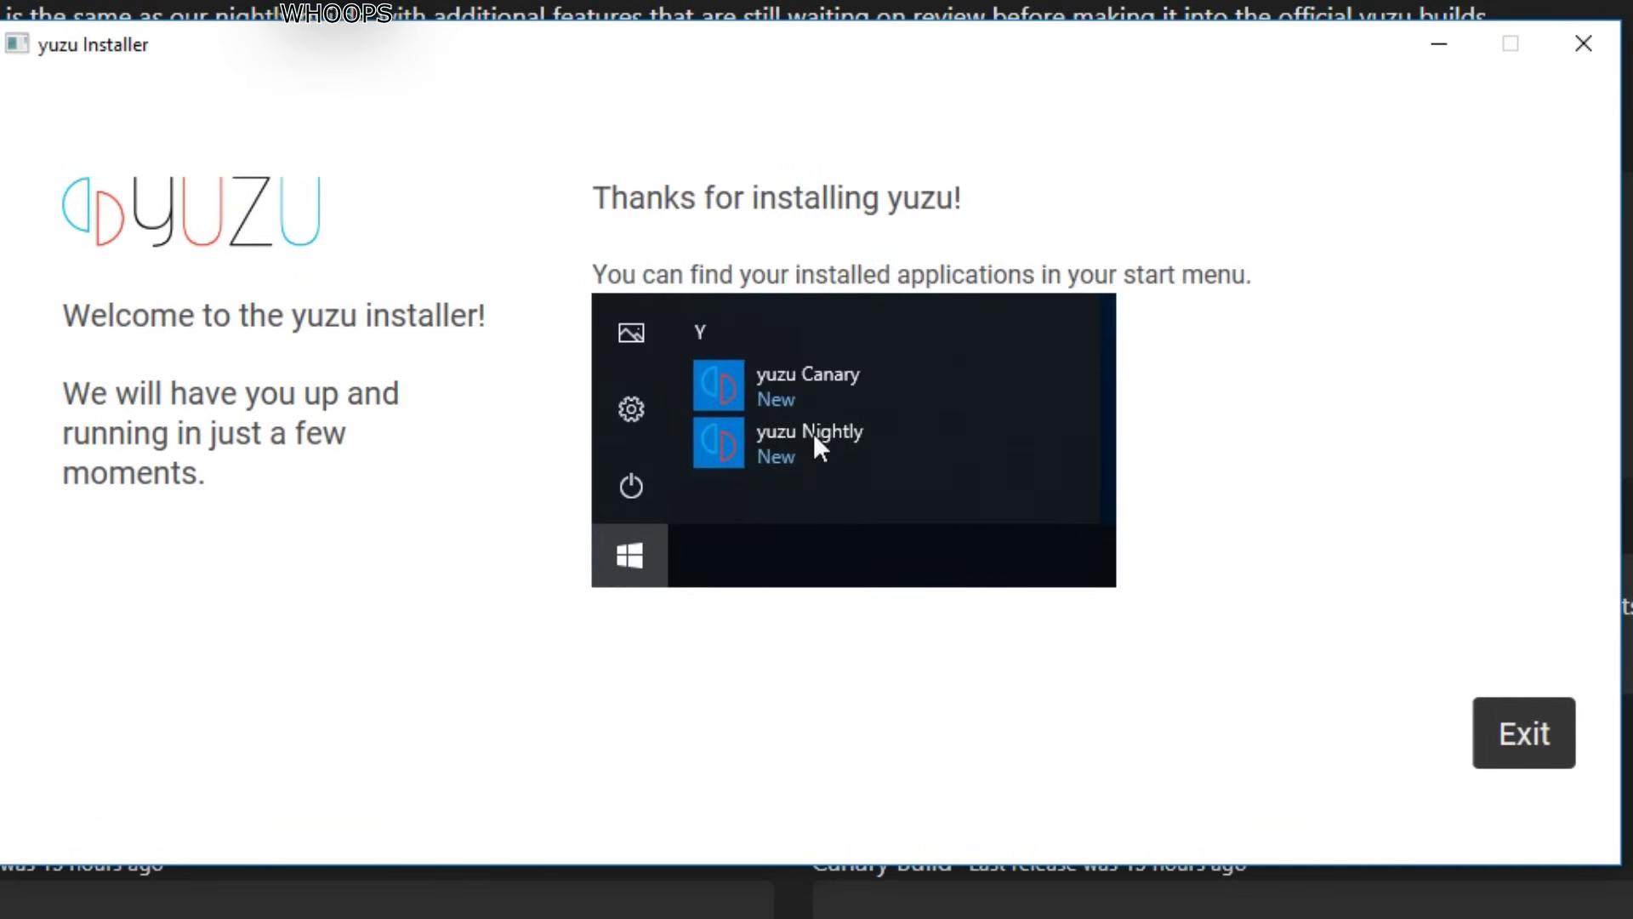
pyautogui.click(1520, 752)
# - Launch the yuzu Maintenance Tool to view its options, and close it without choosing one
pyautogui.click(19, 903)
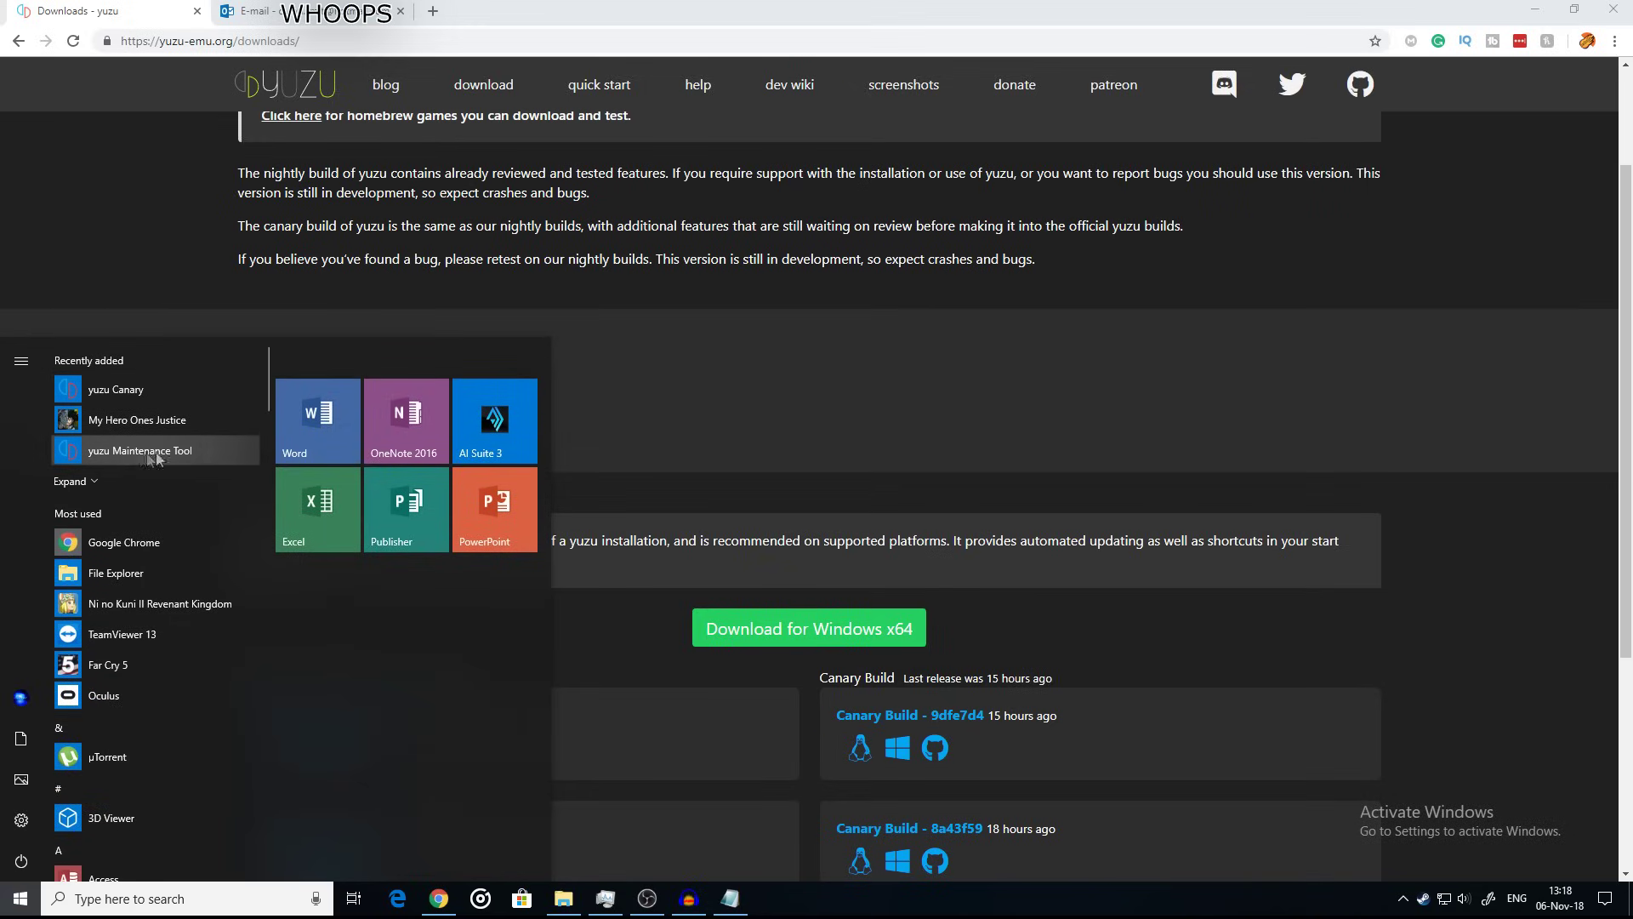
pyautogui.click(188, 456)
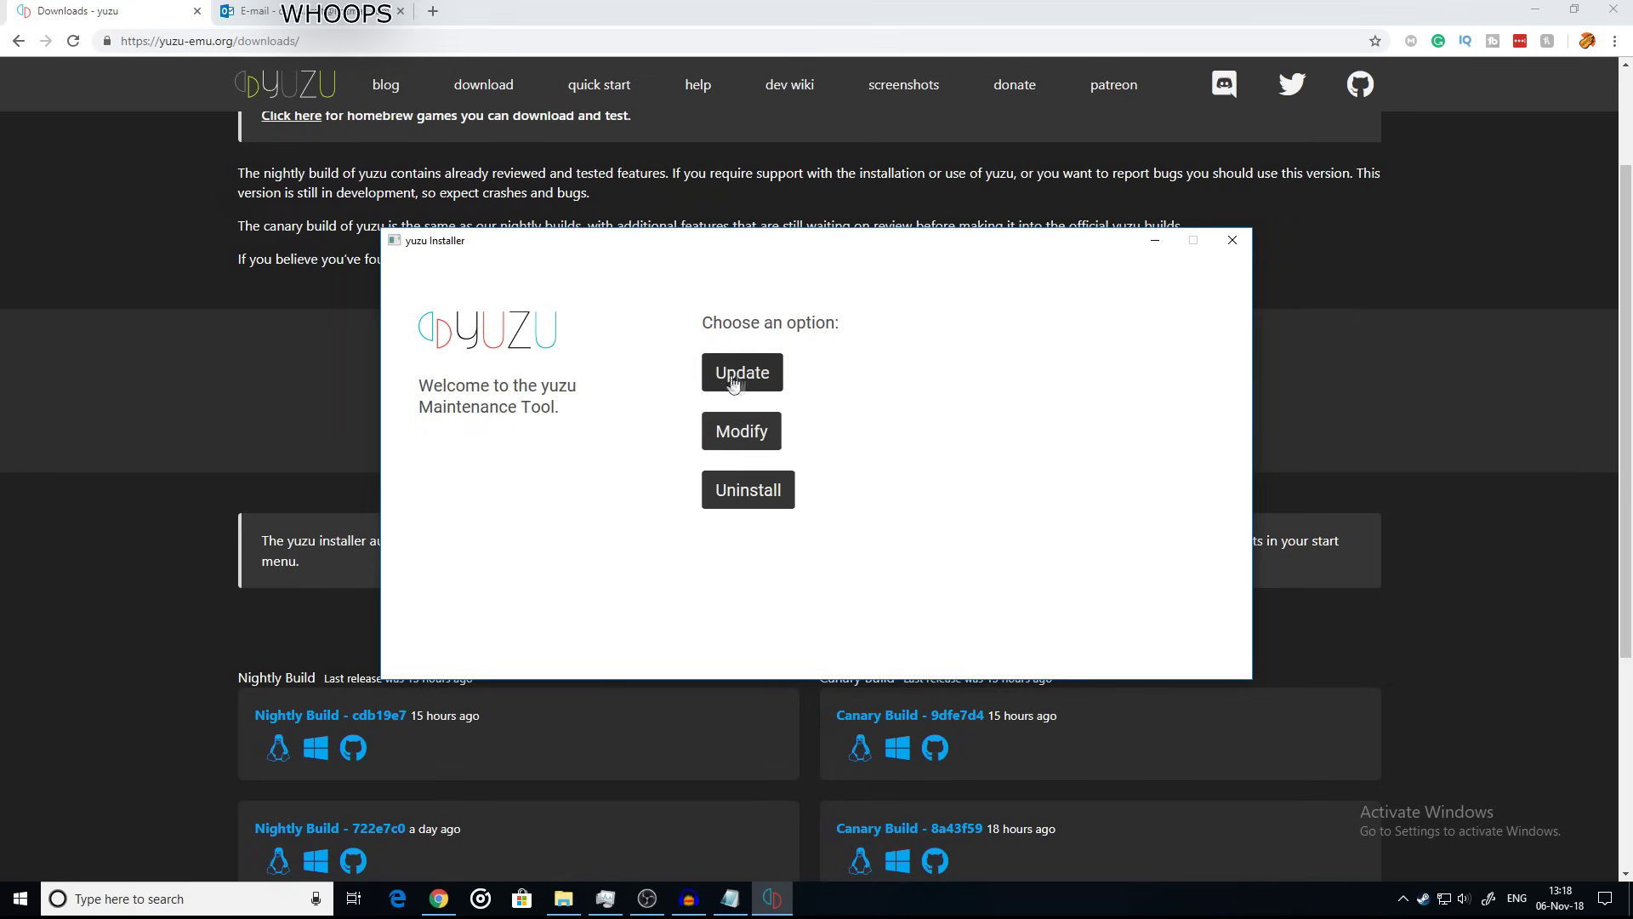
pyautogui.click(1233, 240)
# - Launch yuzu Canary, dismiss the missing derivation components warning, and decline sharing usage data
pyautogui.click(21, 898)
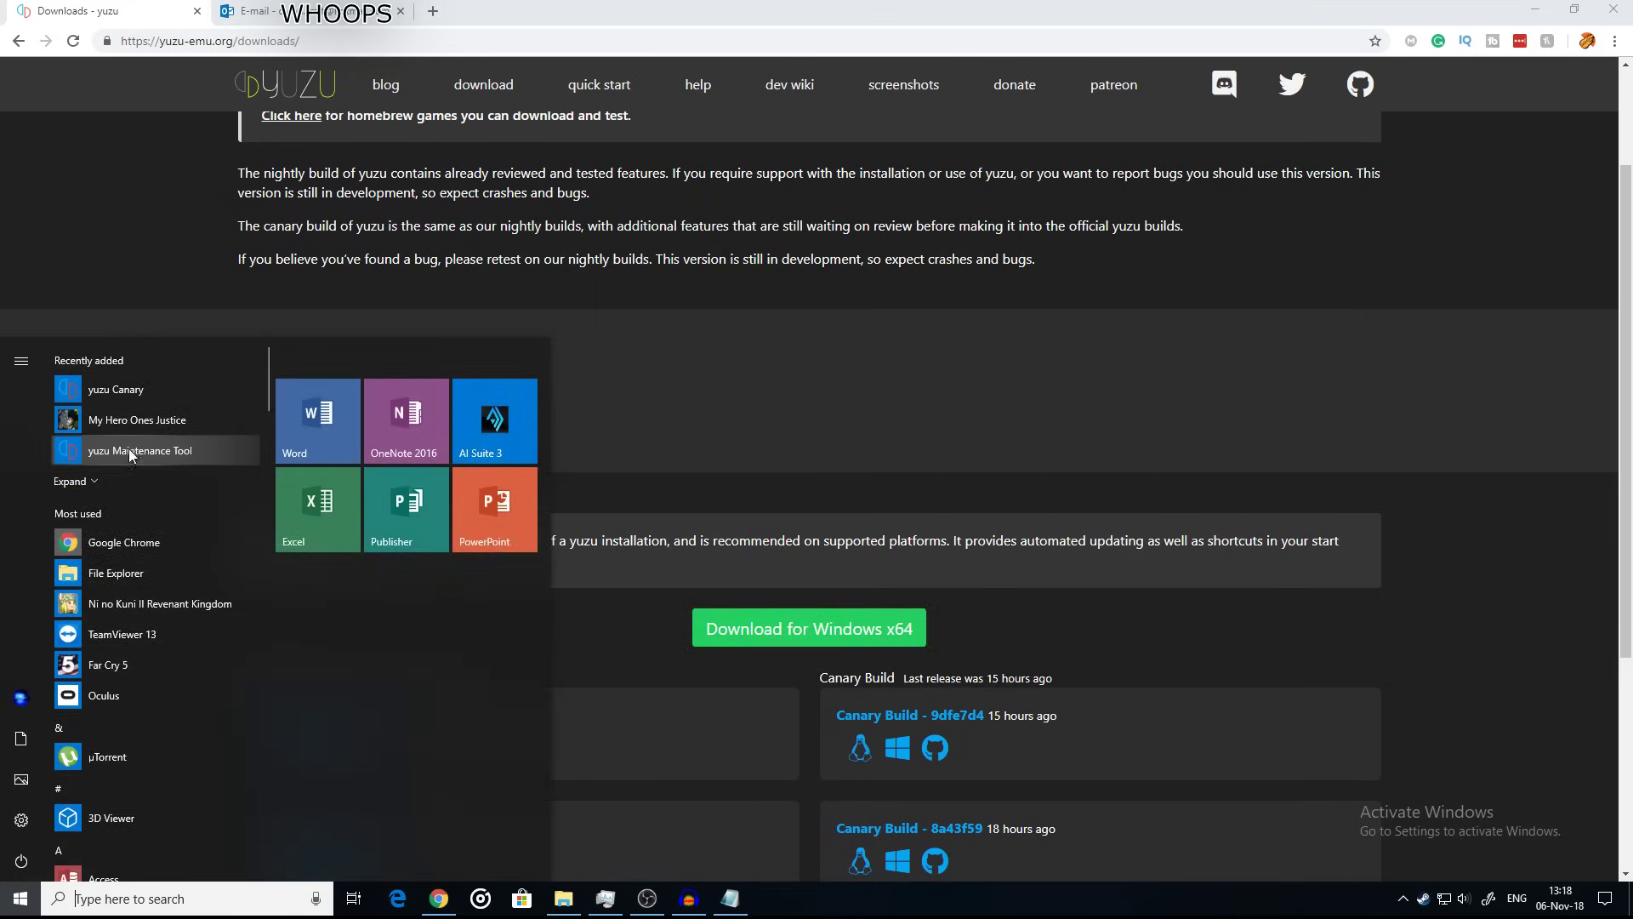
pyautogui.click(149, 400)
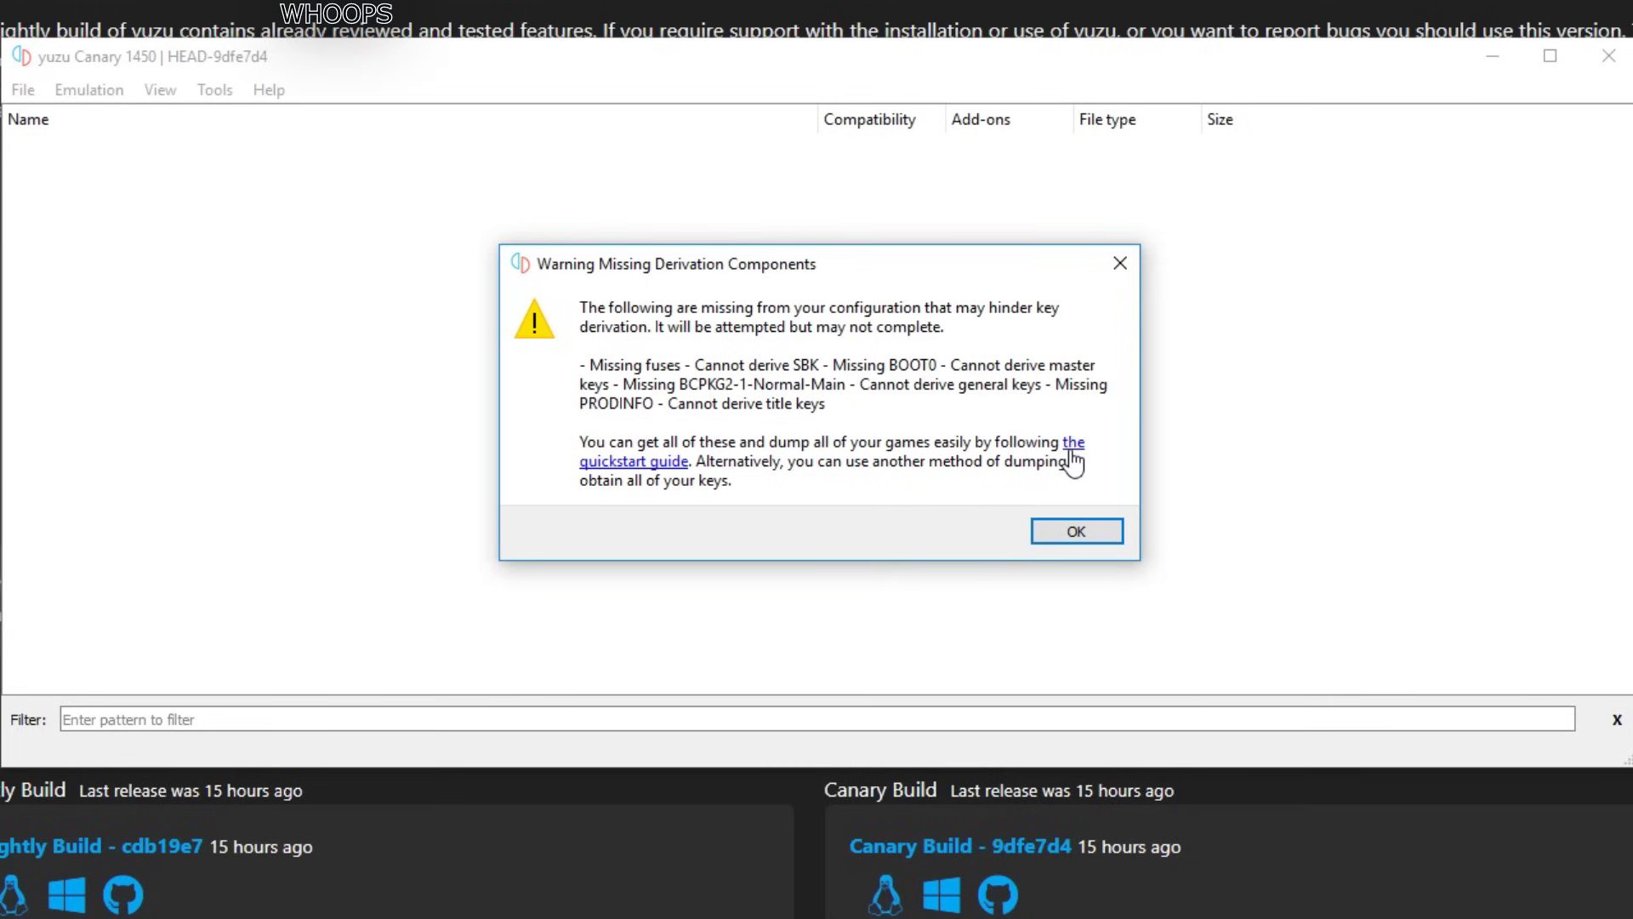
pyautogui.click(1099, 535)
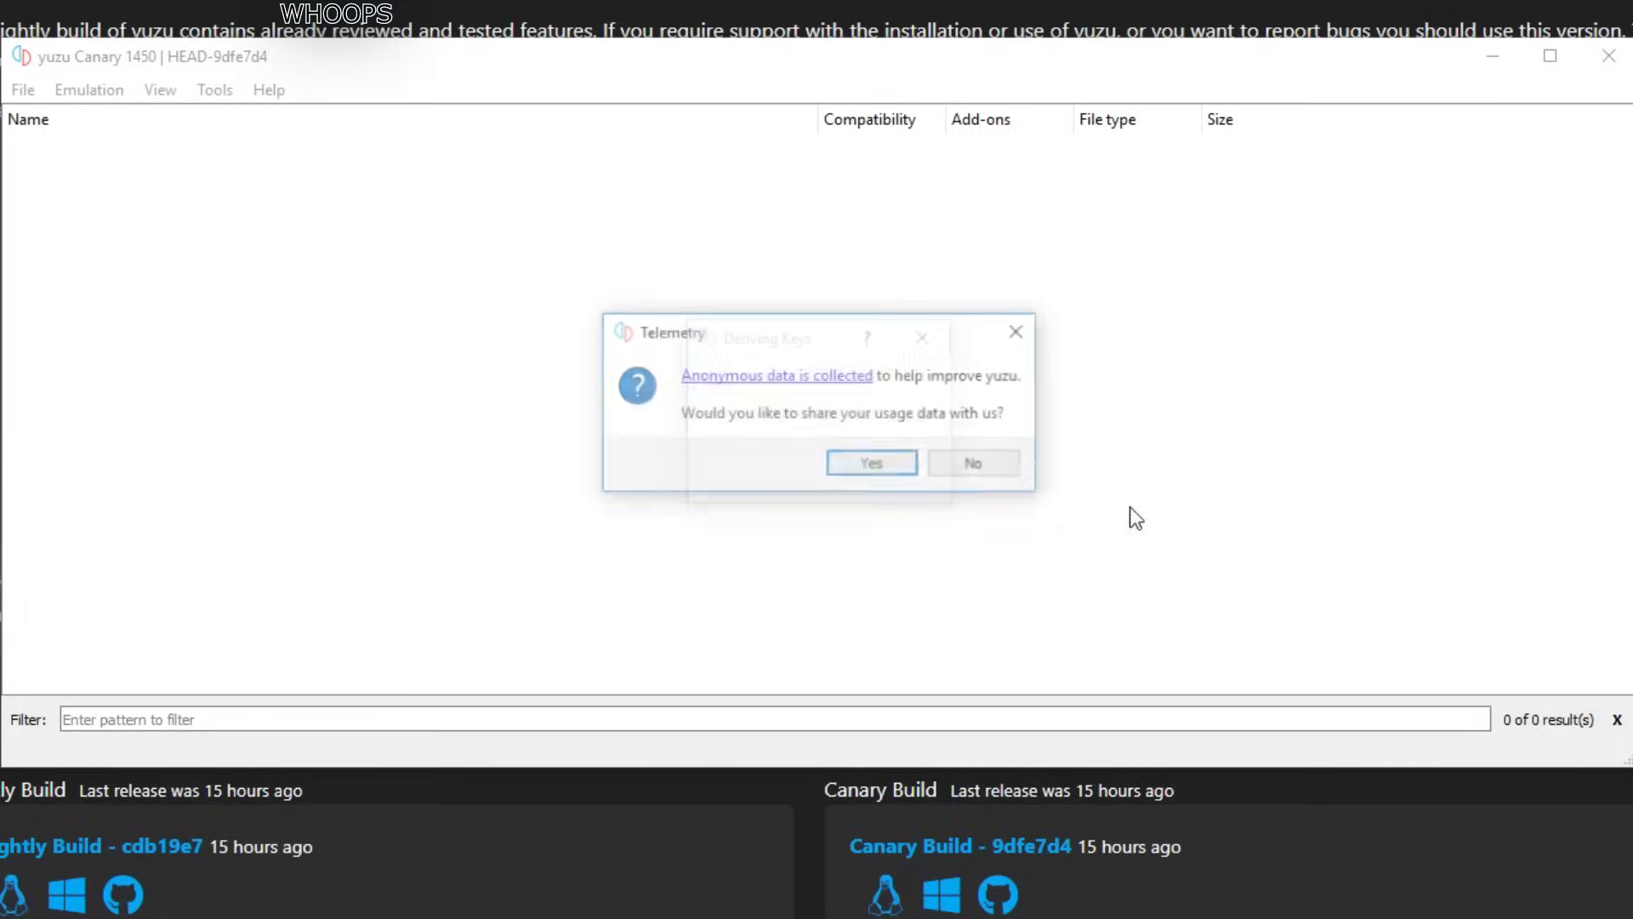
pyautogui.click(976, 460)
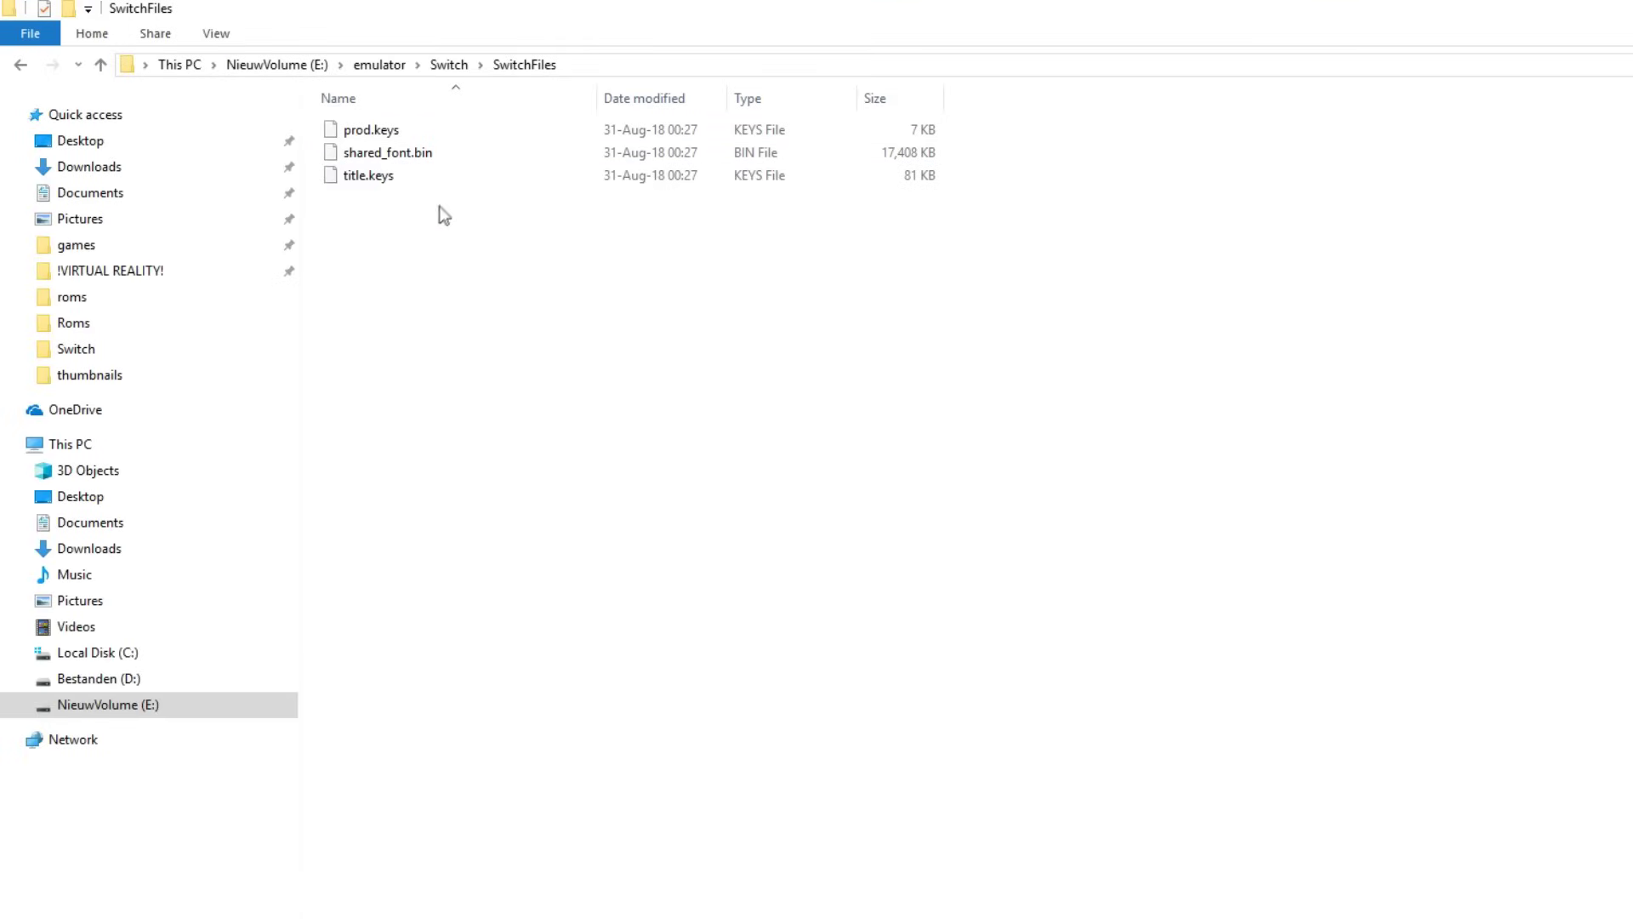
# - In File Explorer, copy only prod.keys and title.keys from the SwitchFiles folder
pyautogui.moveTo(426, 296); pyautogui.dragTo(408, 129)
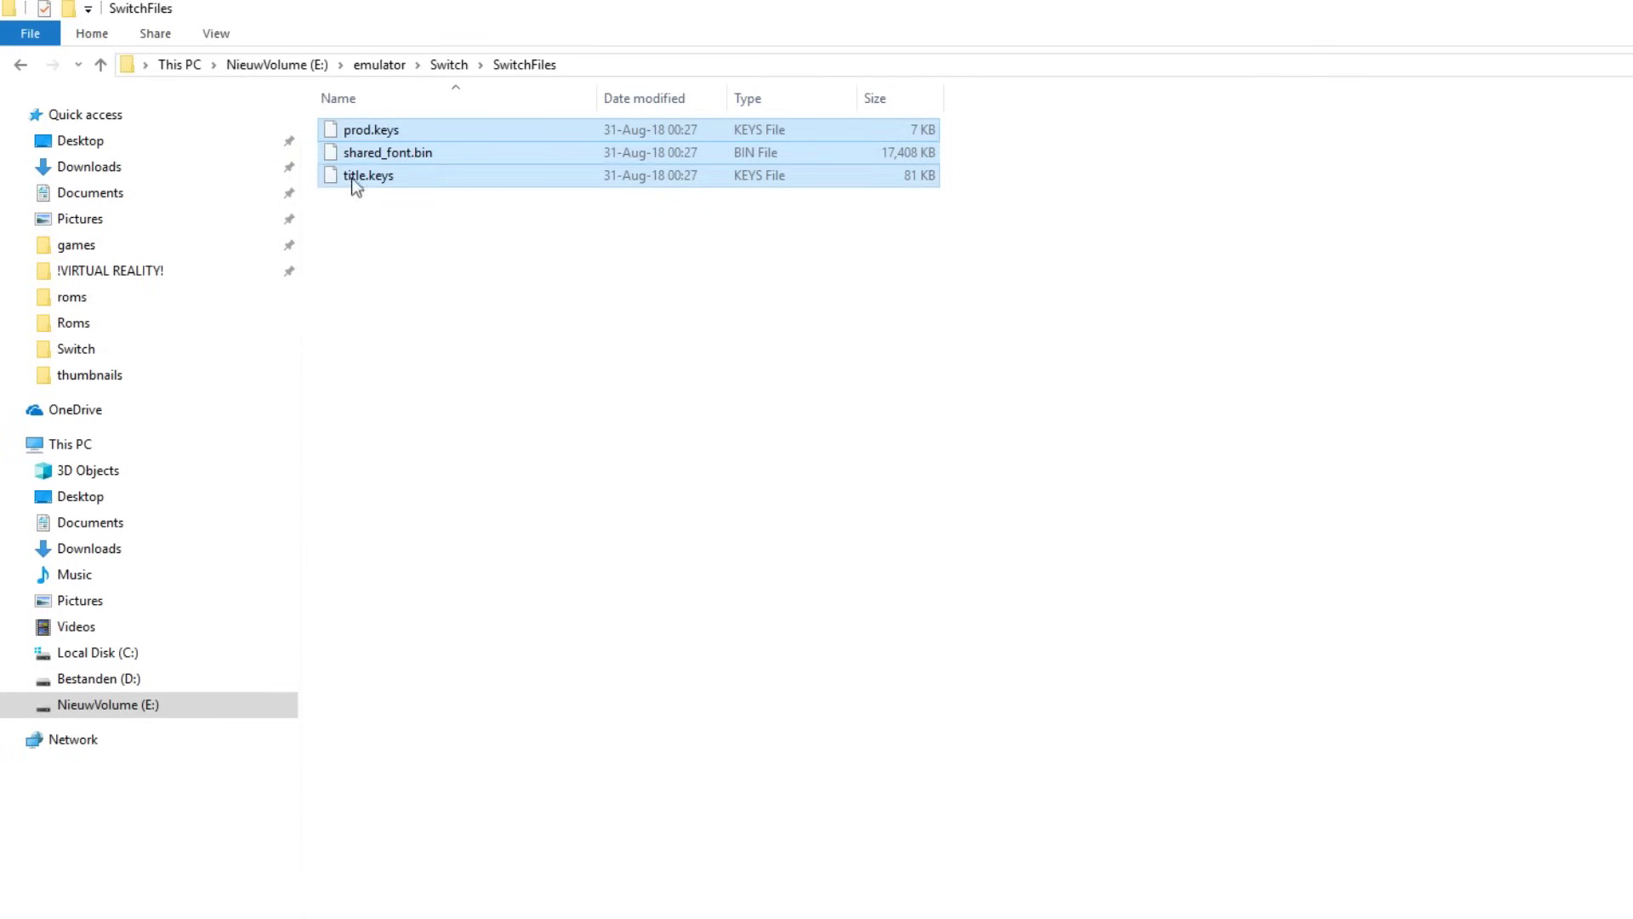
pyautogui.click(467, 335)
pyautogui.click(434, 131)
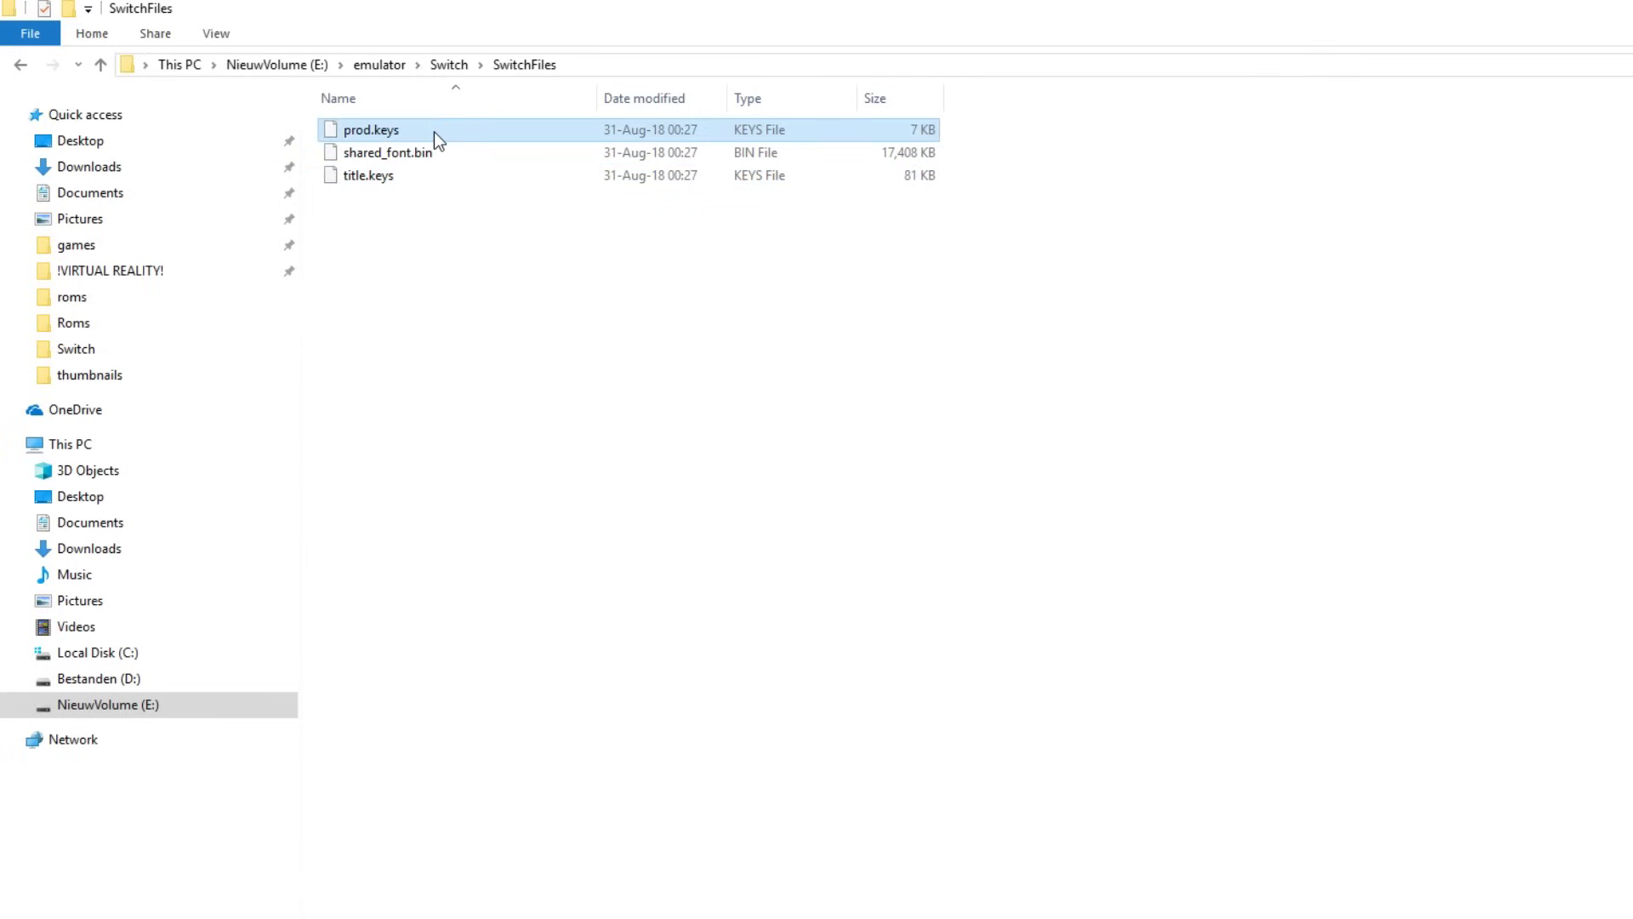
pyautogui.keyDown('ctrl'); pyautogui.click(420, 182); pyautogui.keyUp('ctrl')
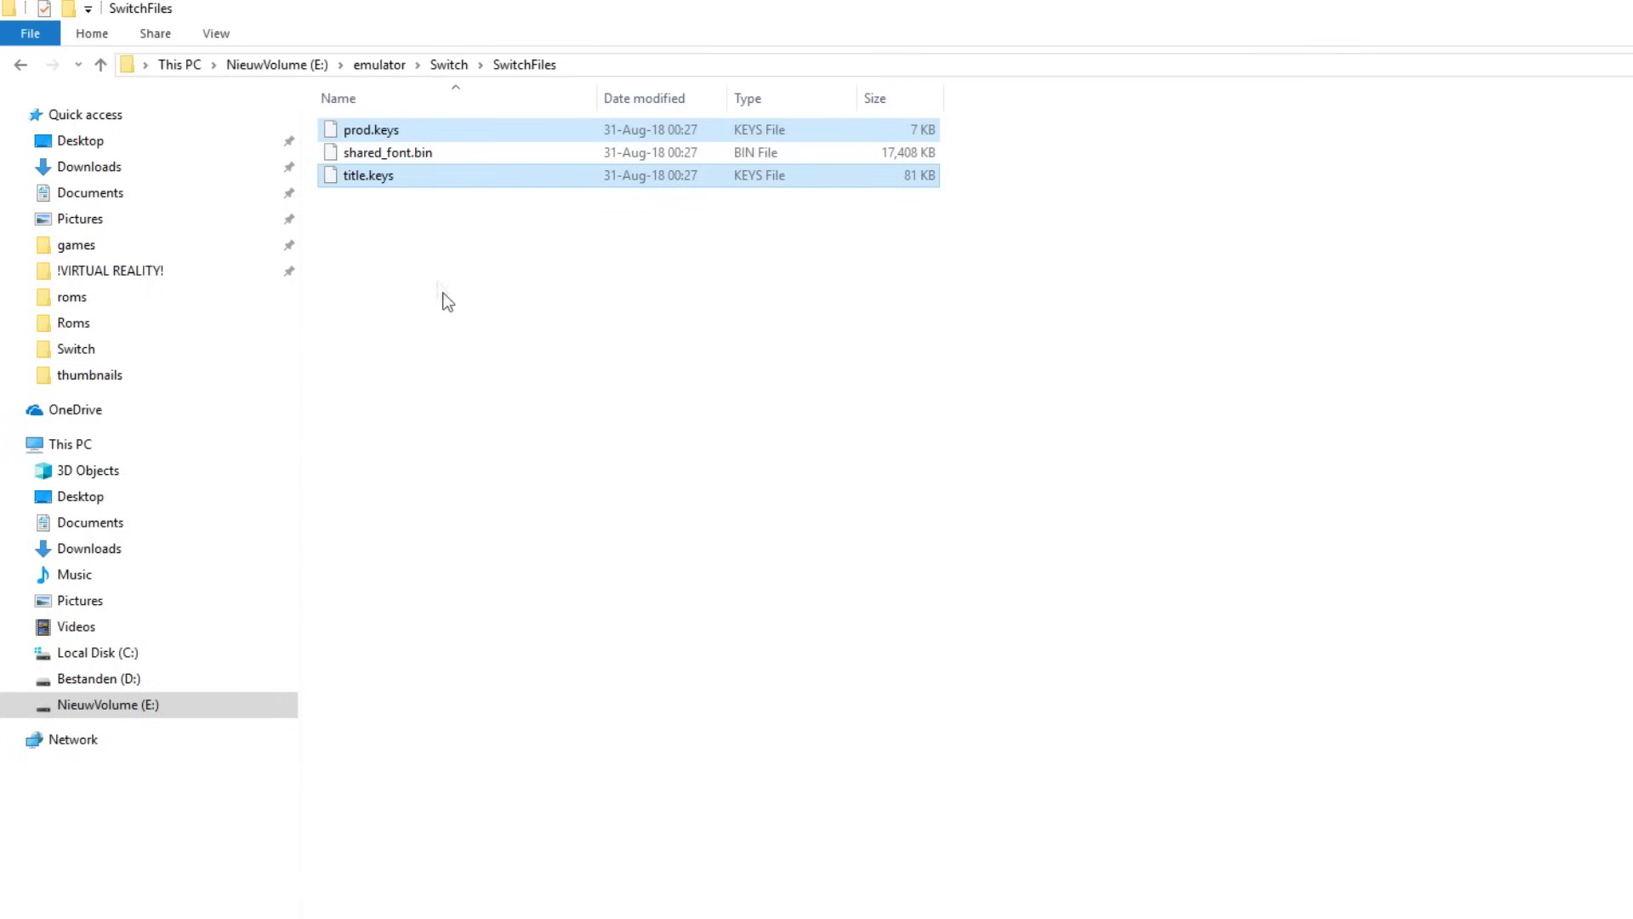
# - Open the personal user folder inside Users on Local Disk (C:)
pyautogui.click(124, 655)
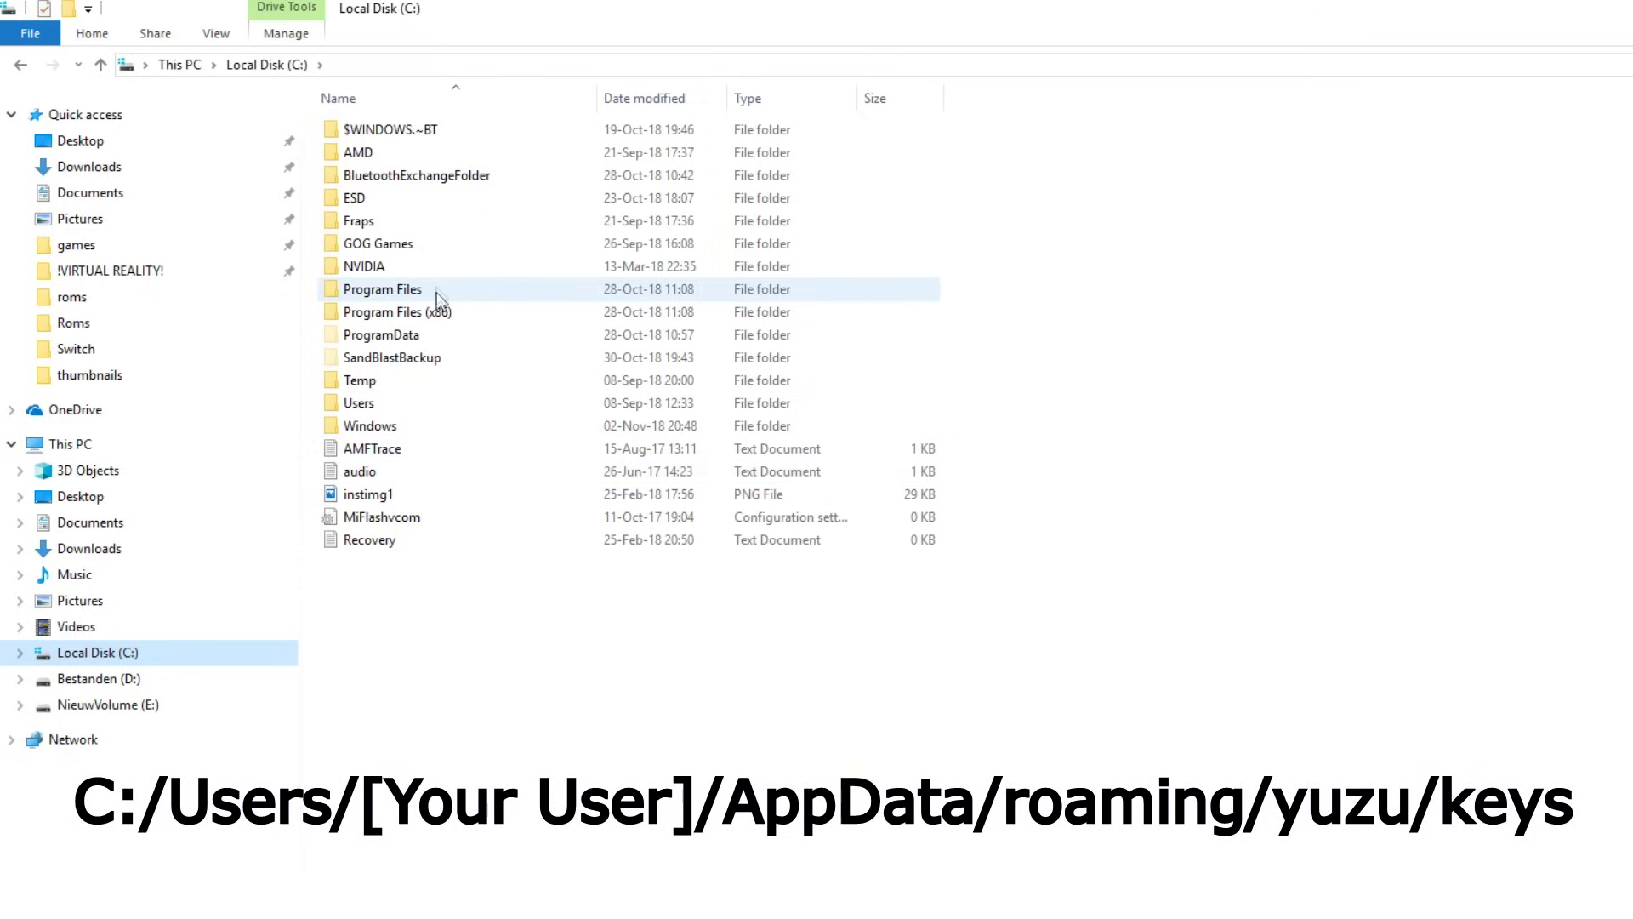
pyautogui.doubleClick(401, 403)
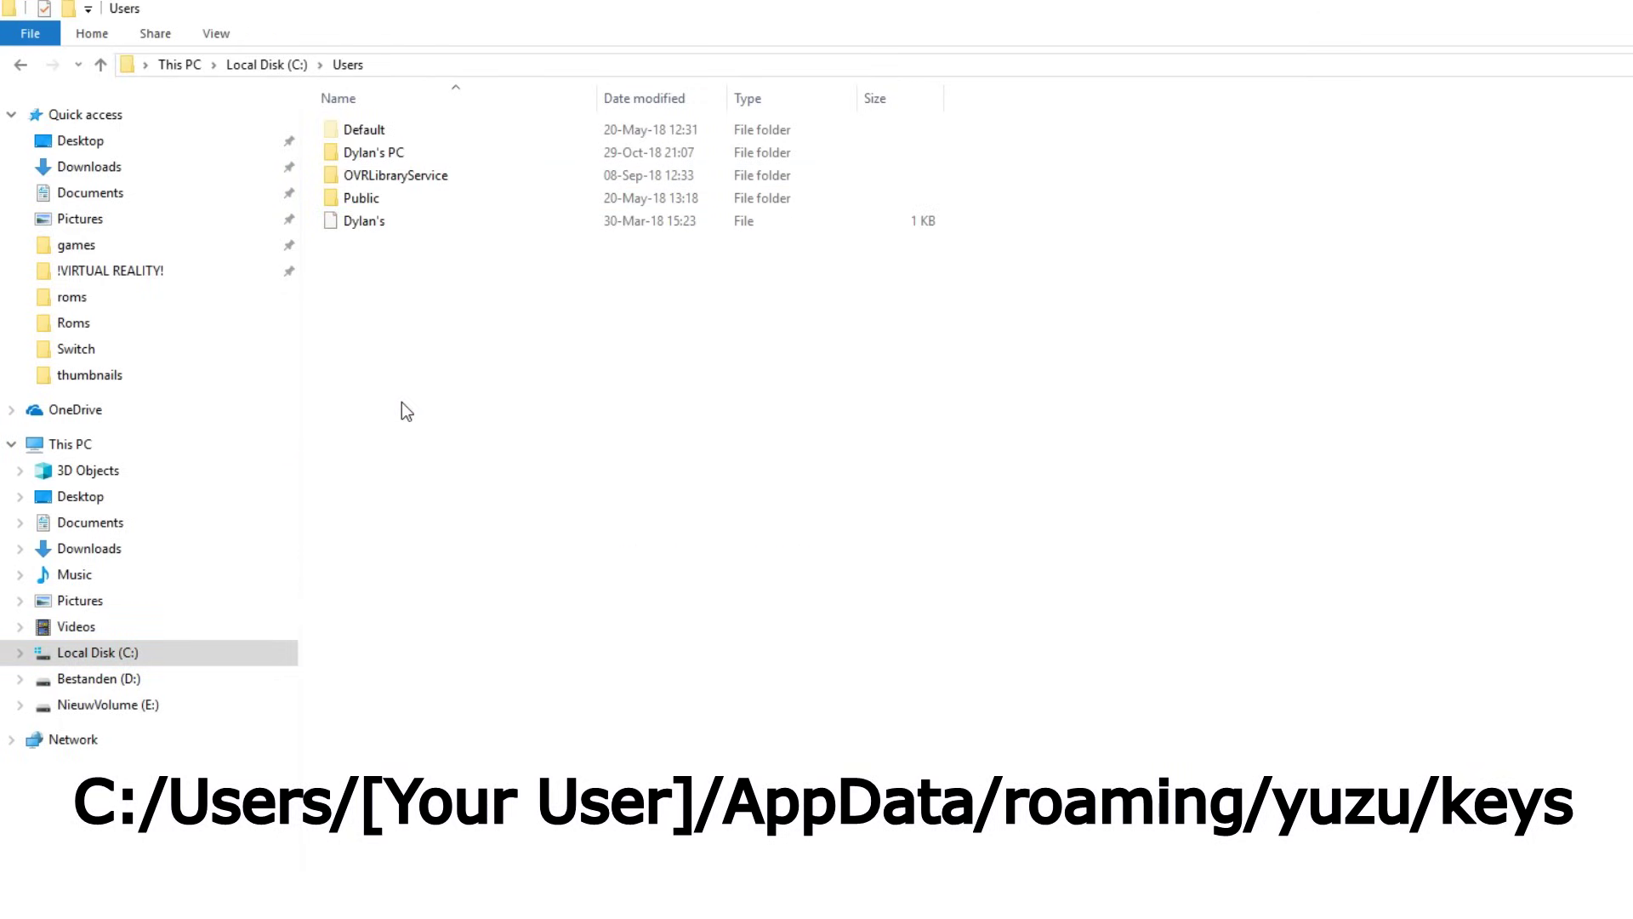
pyautogui.doubleClick(432, 158)
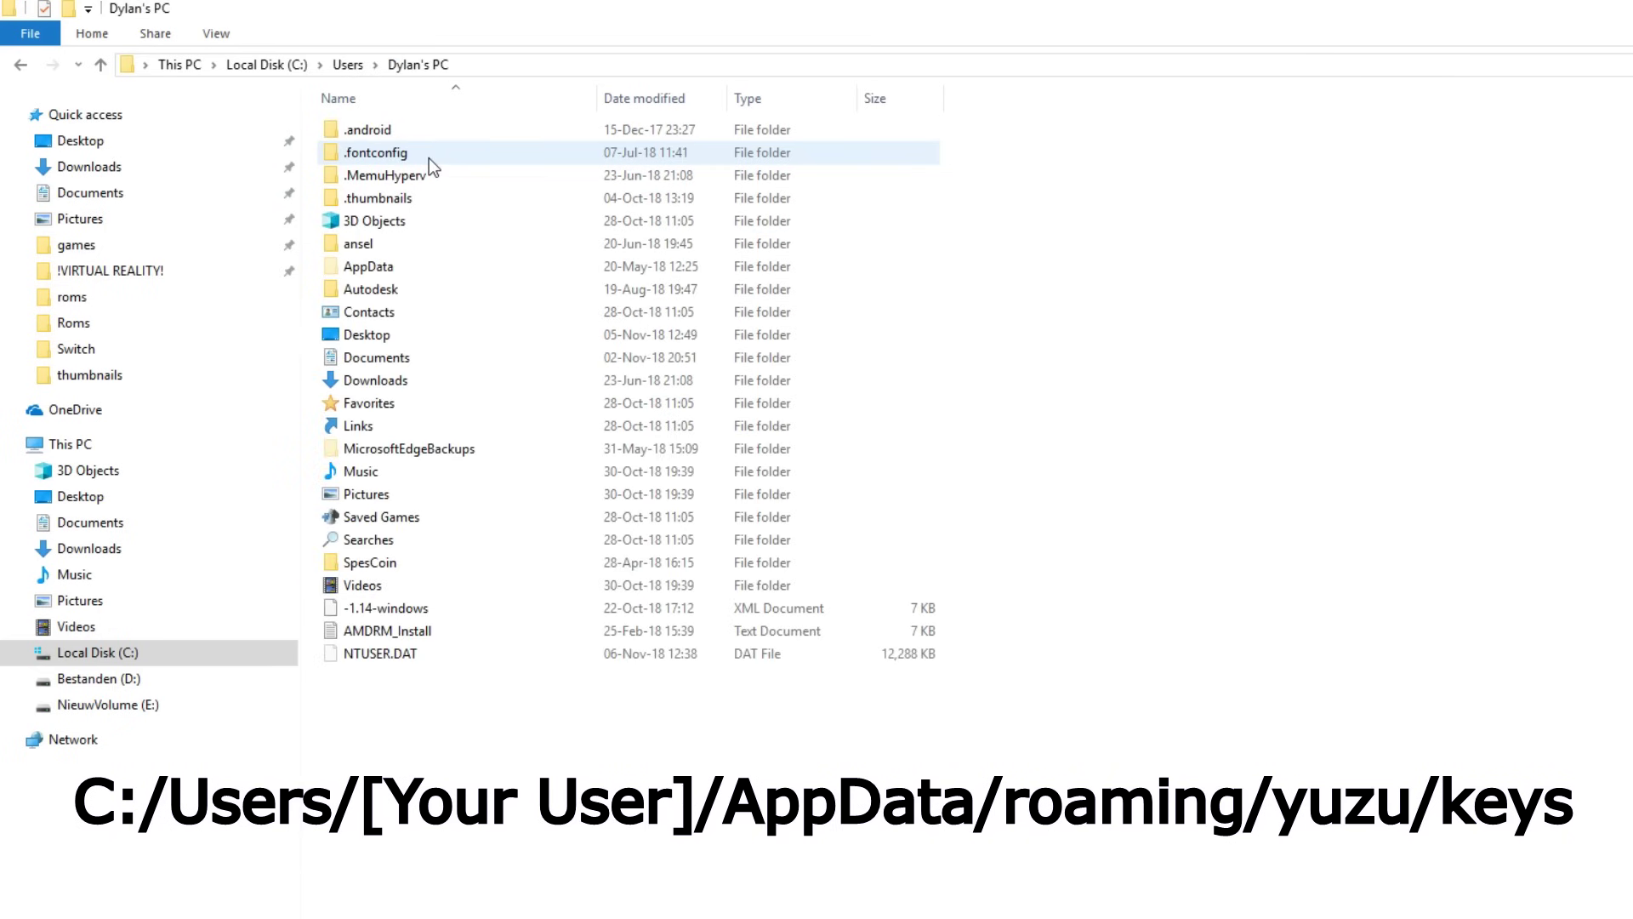
# - Turn the display of hidden items off and back on in the user folder
pyautogui.click(108, 34)
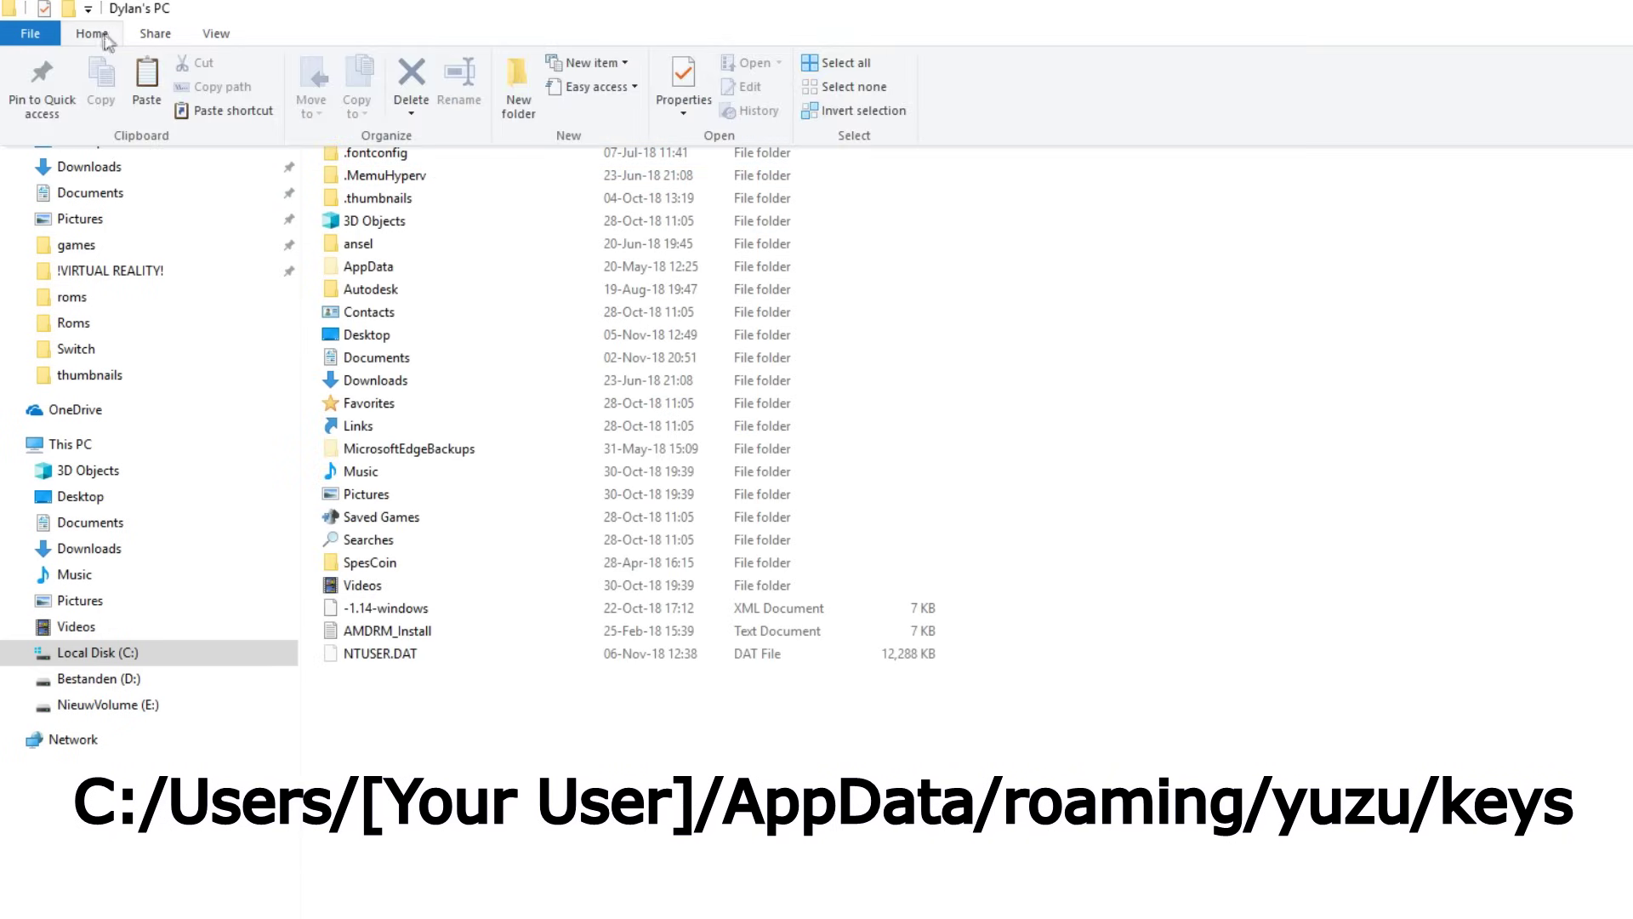
pyautogui.click(212, 36)
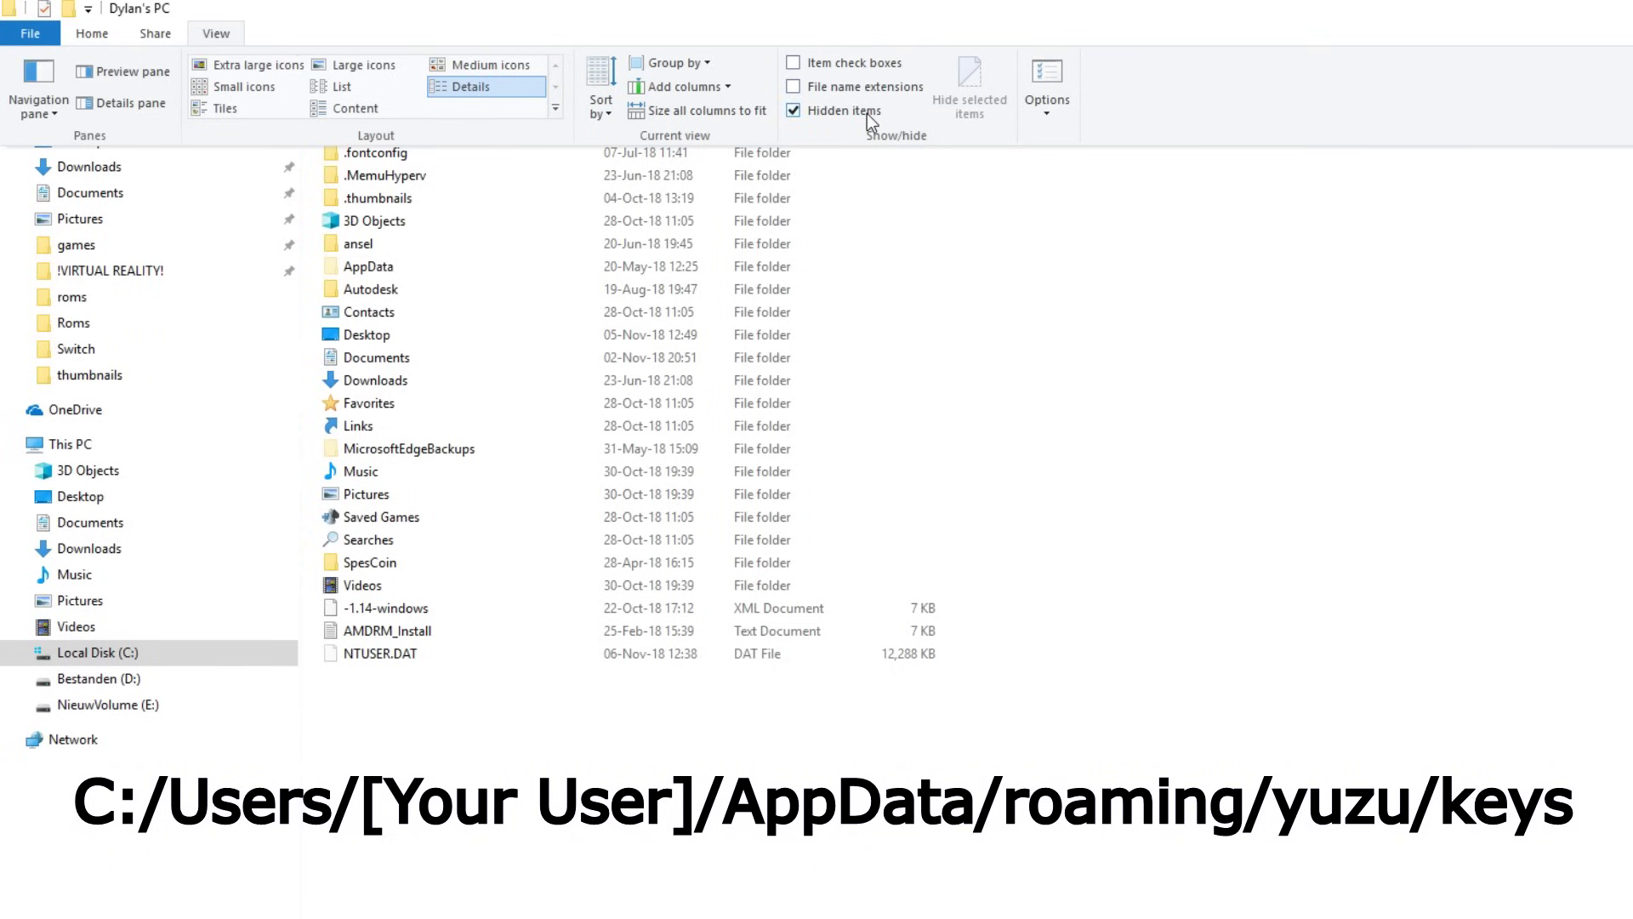
pyautogui.click(793, 110)
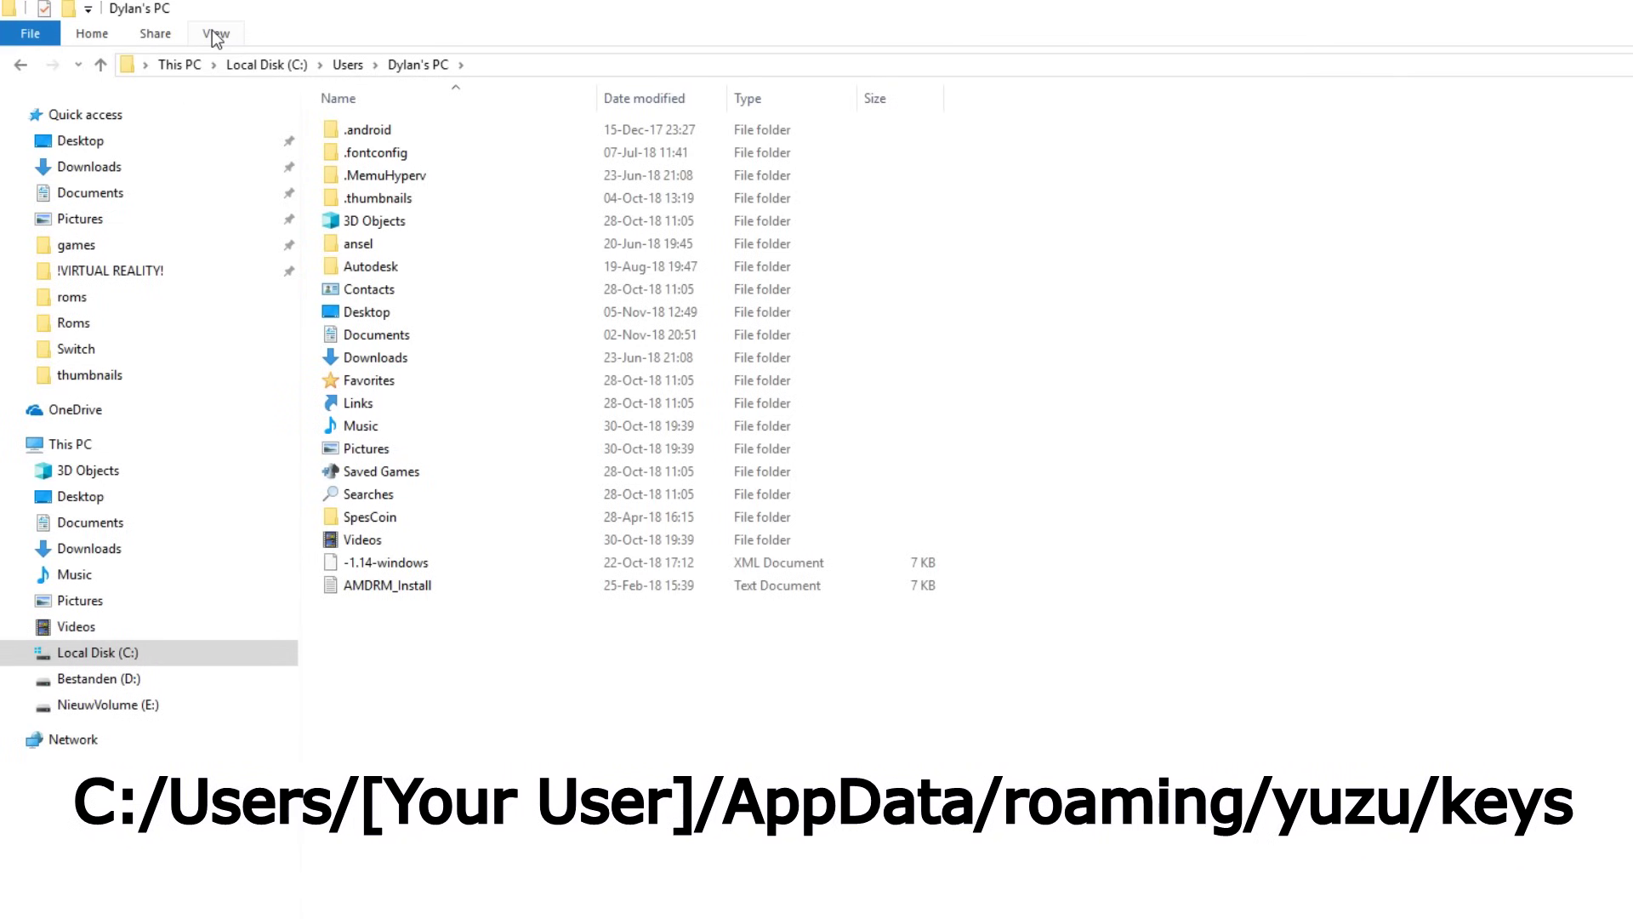
pyautogui.click(213, 32)
pyautogui.click(825, 110)
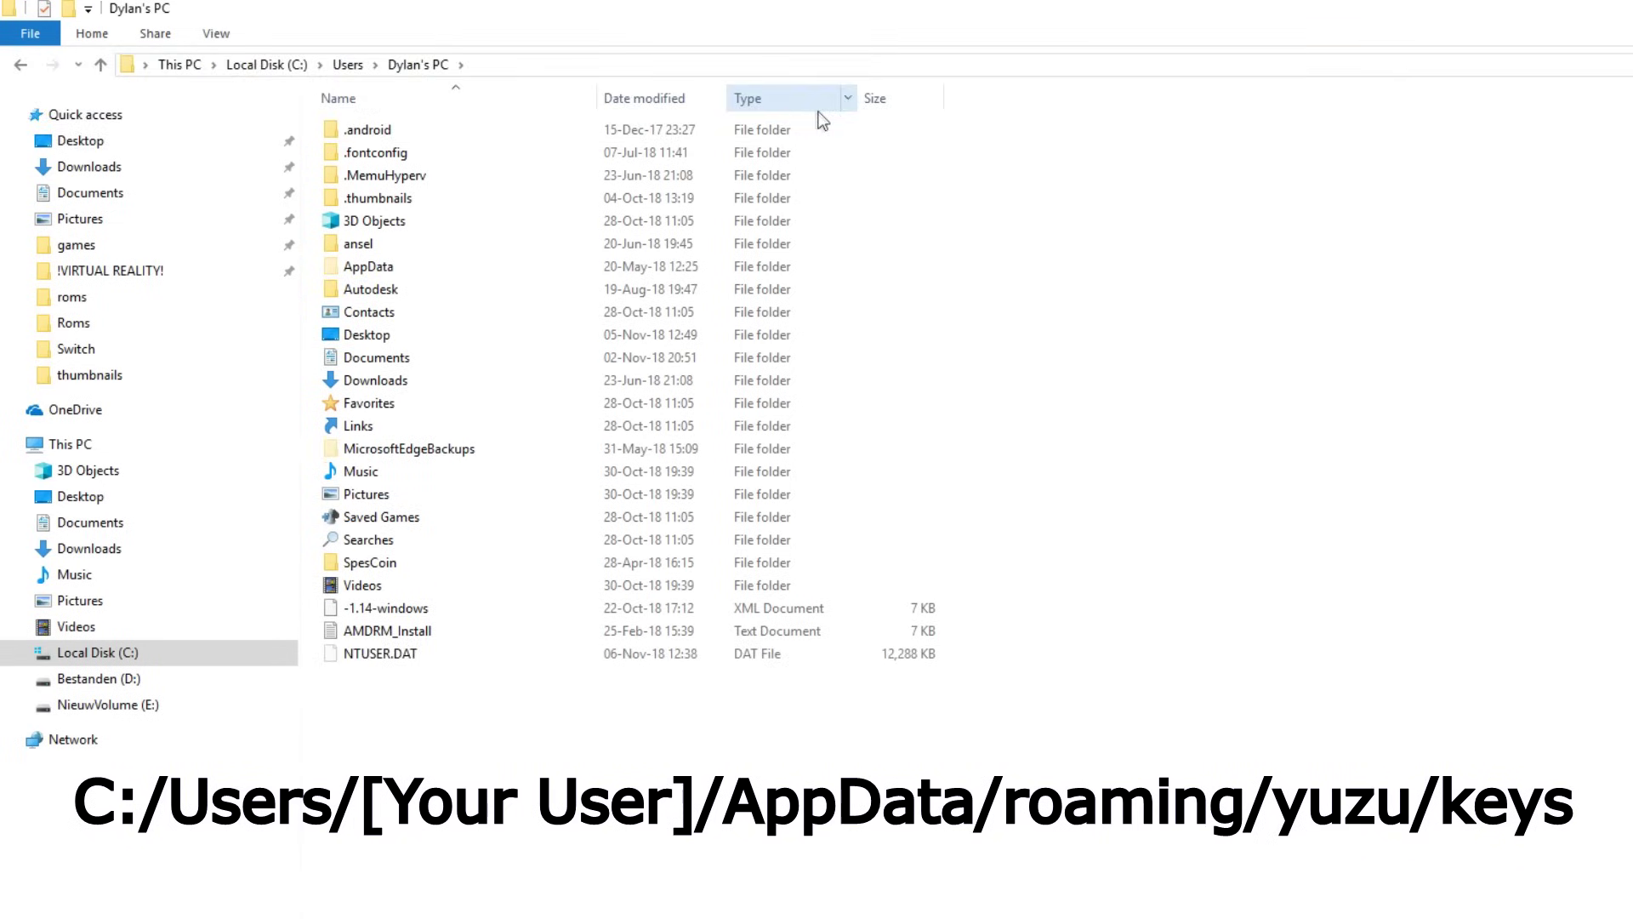
# - Open the yuzu folder inside the AppData Roaming folder
pyautogui.doubleClick(379, 272)
pyautogui.doubleClick(427, 187)
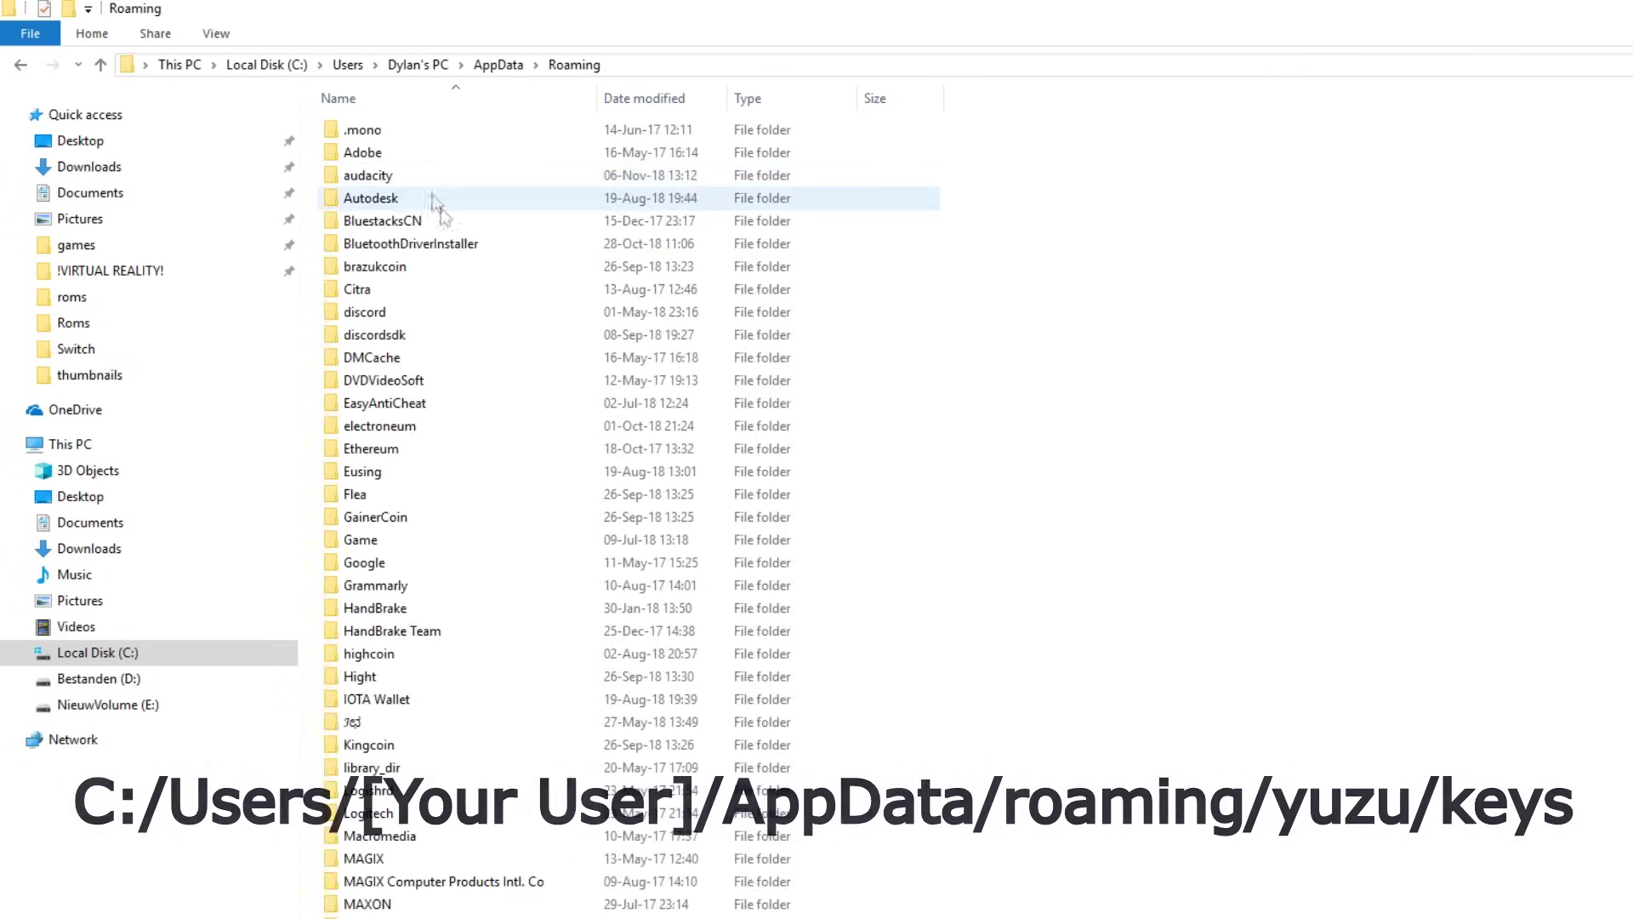
pyautogui.scroll(-15, 729, 620)
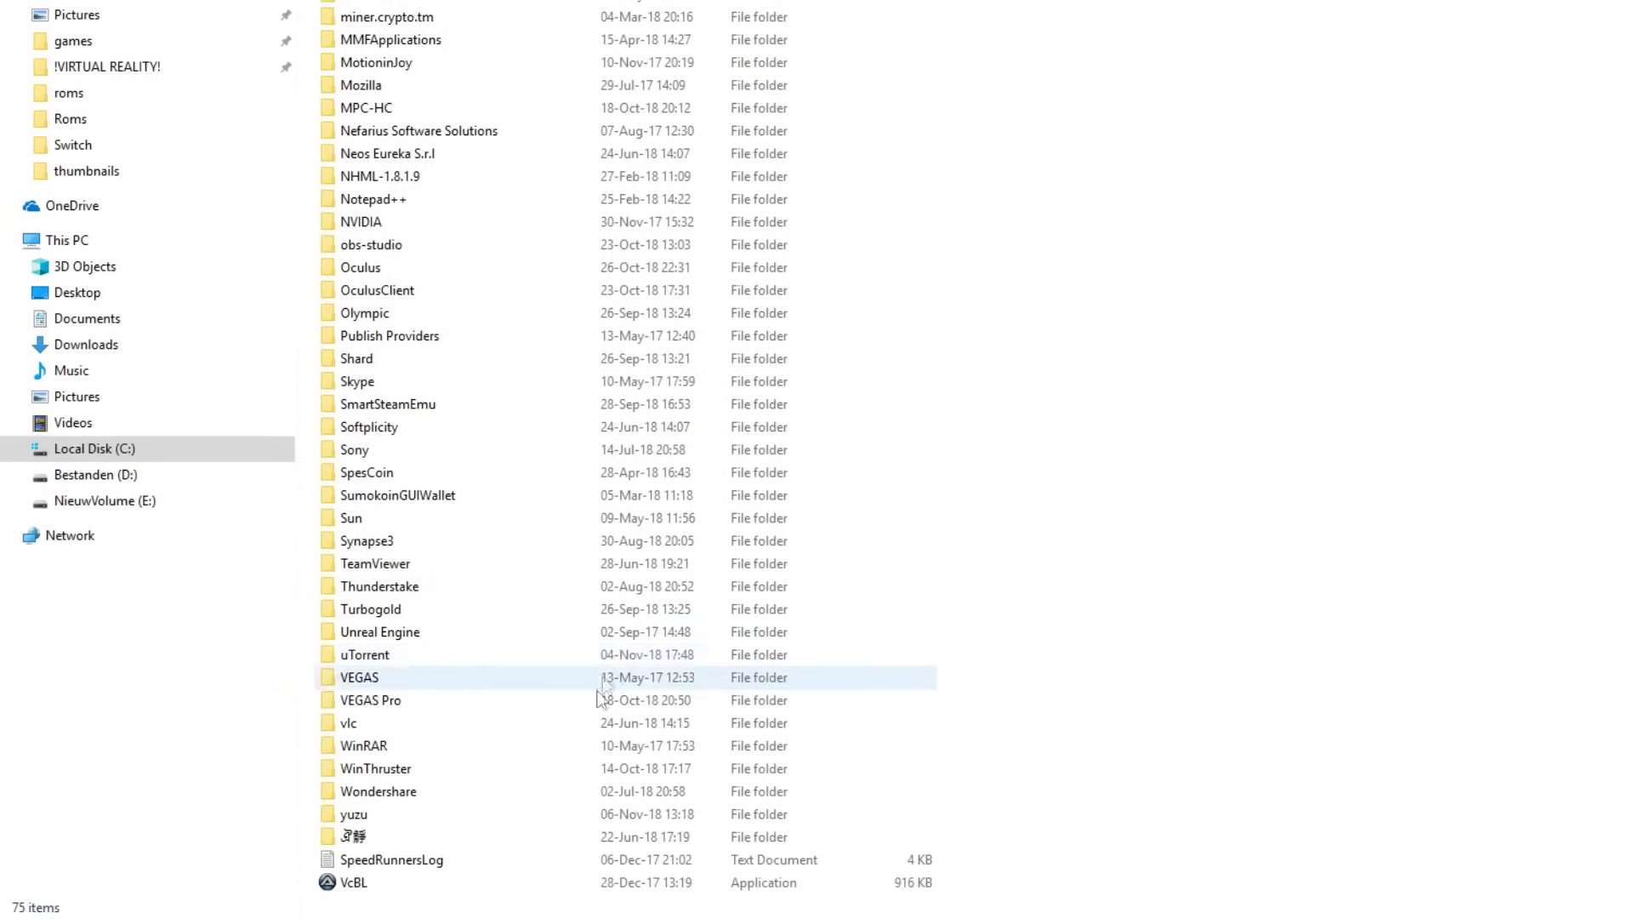
pyautogui.doubleClick(380, 814)
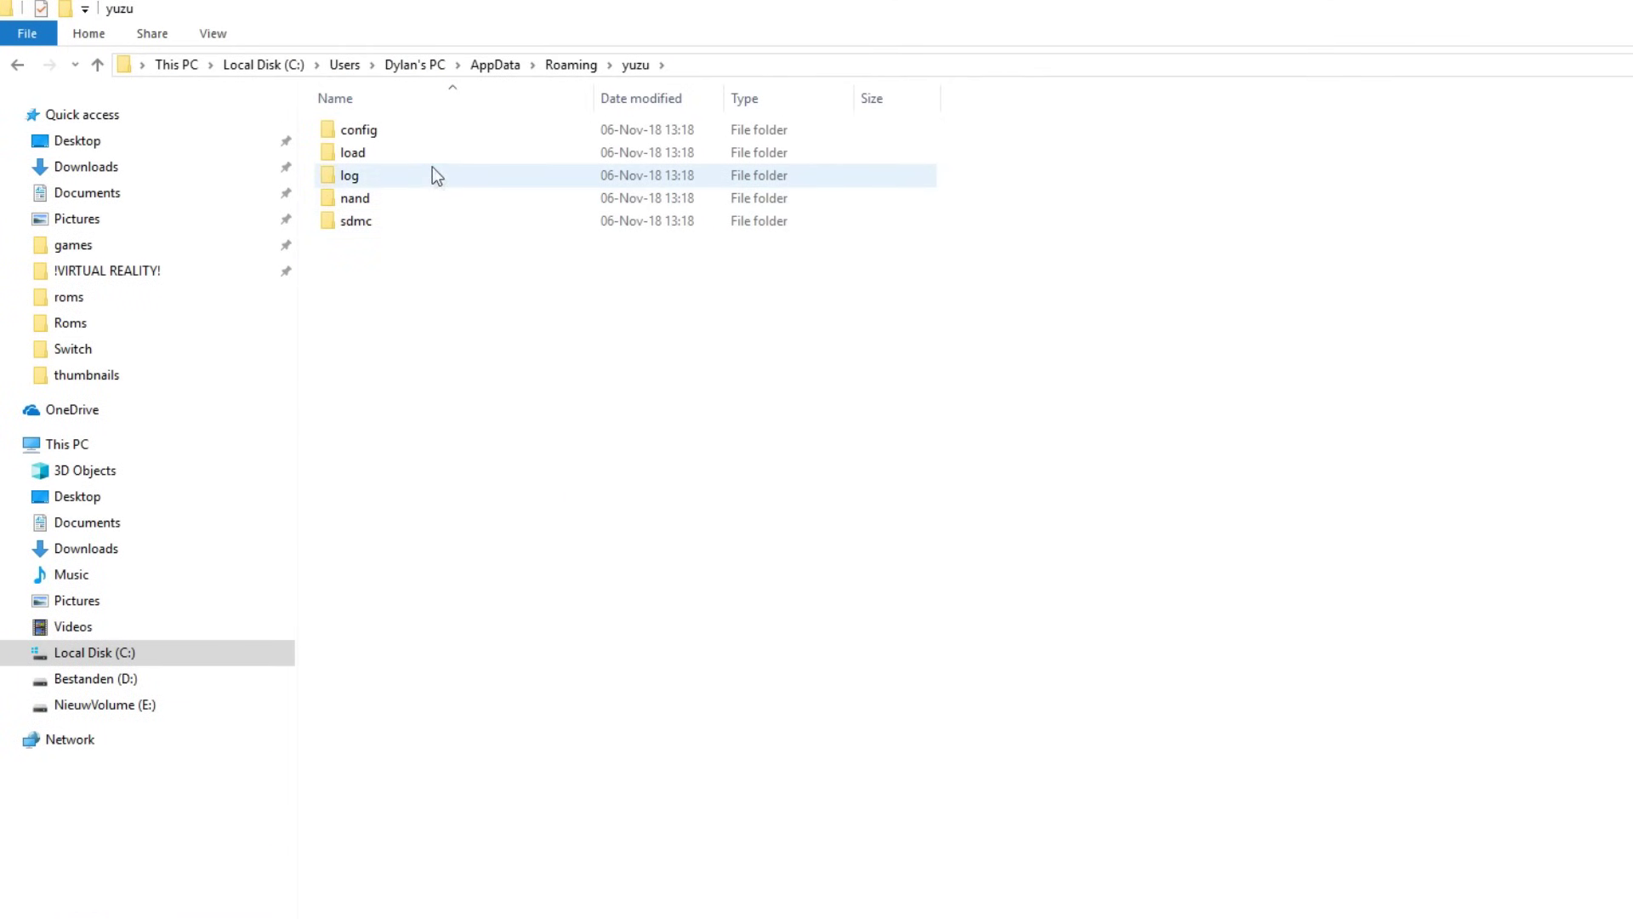
# - Create a folder named keys in the yuzu folder and paste prod.keys and title.keys into it
pyautogui.moveTo(419, 380); pyautogui.dragTo(409, 123)
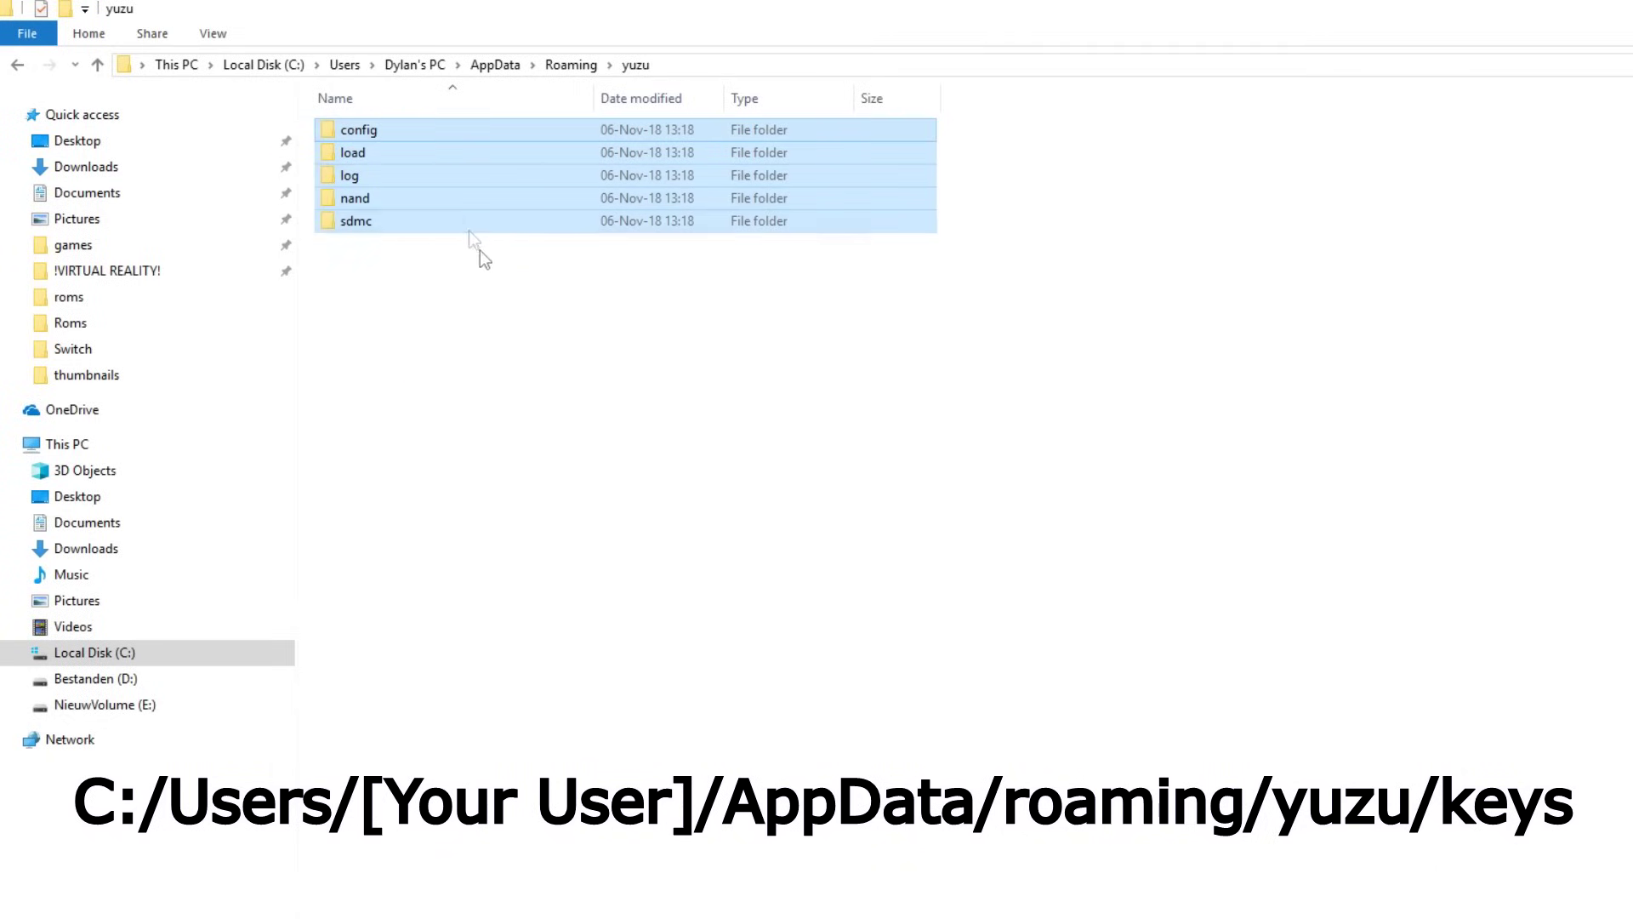
pyautogui.click(482, 256)
pyautogui.rightClick(415, 317)
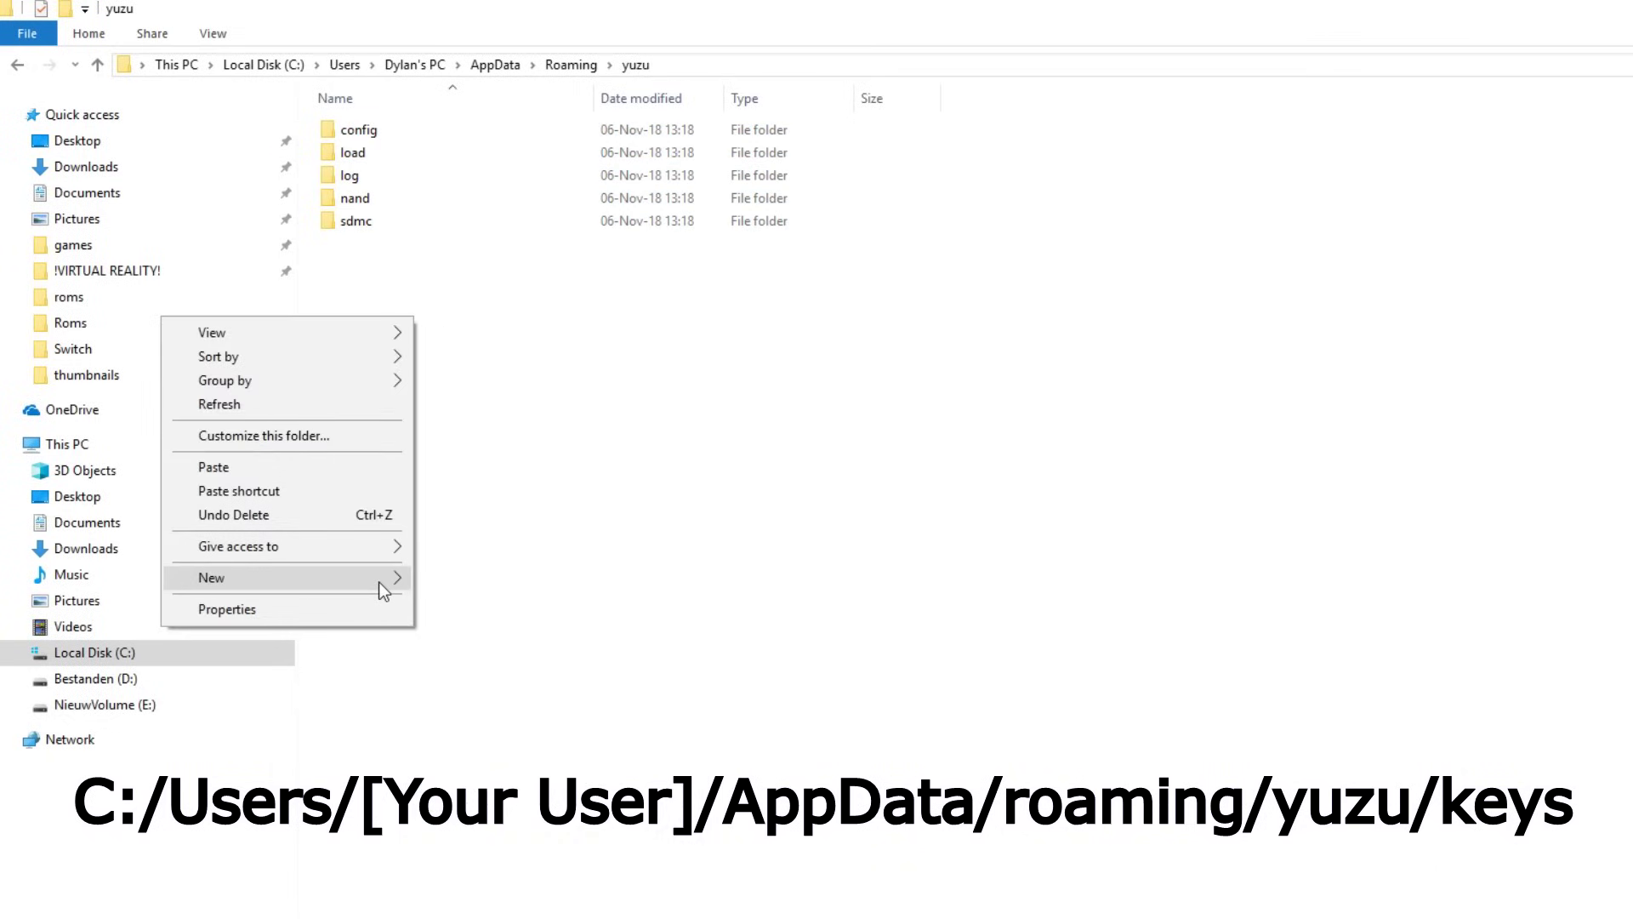
pyautogui.moveTo(379, 582)
pyautogui.click(441, 575)
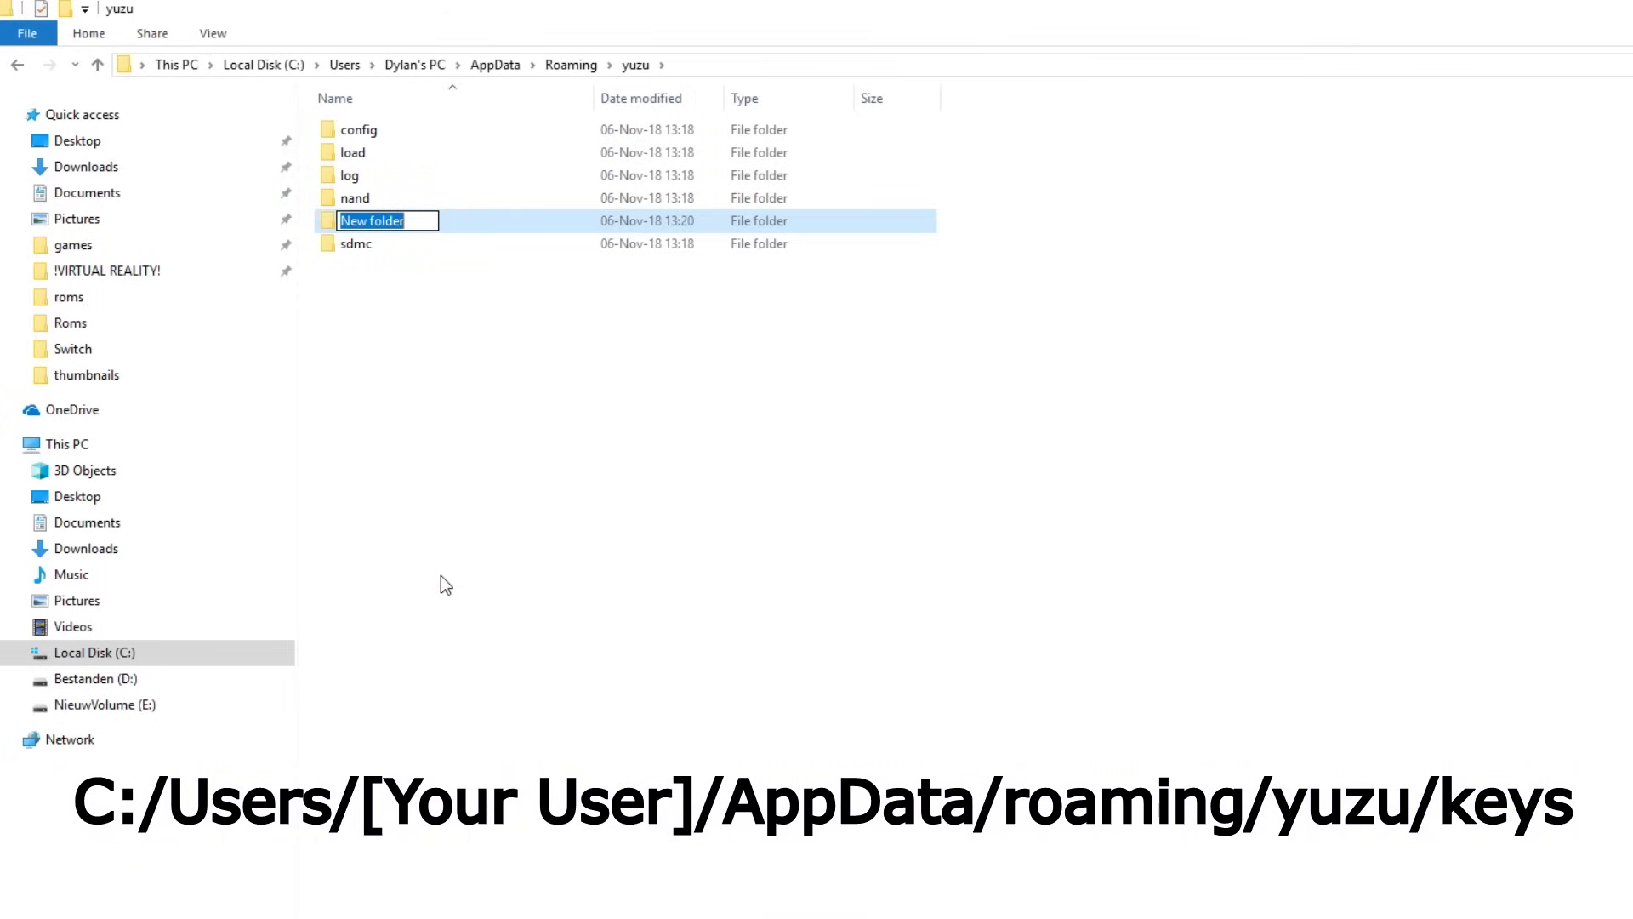
pyautogui.write('keys')
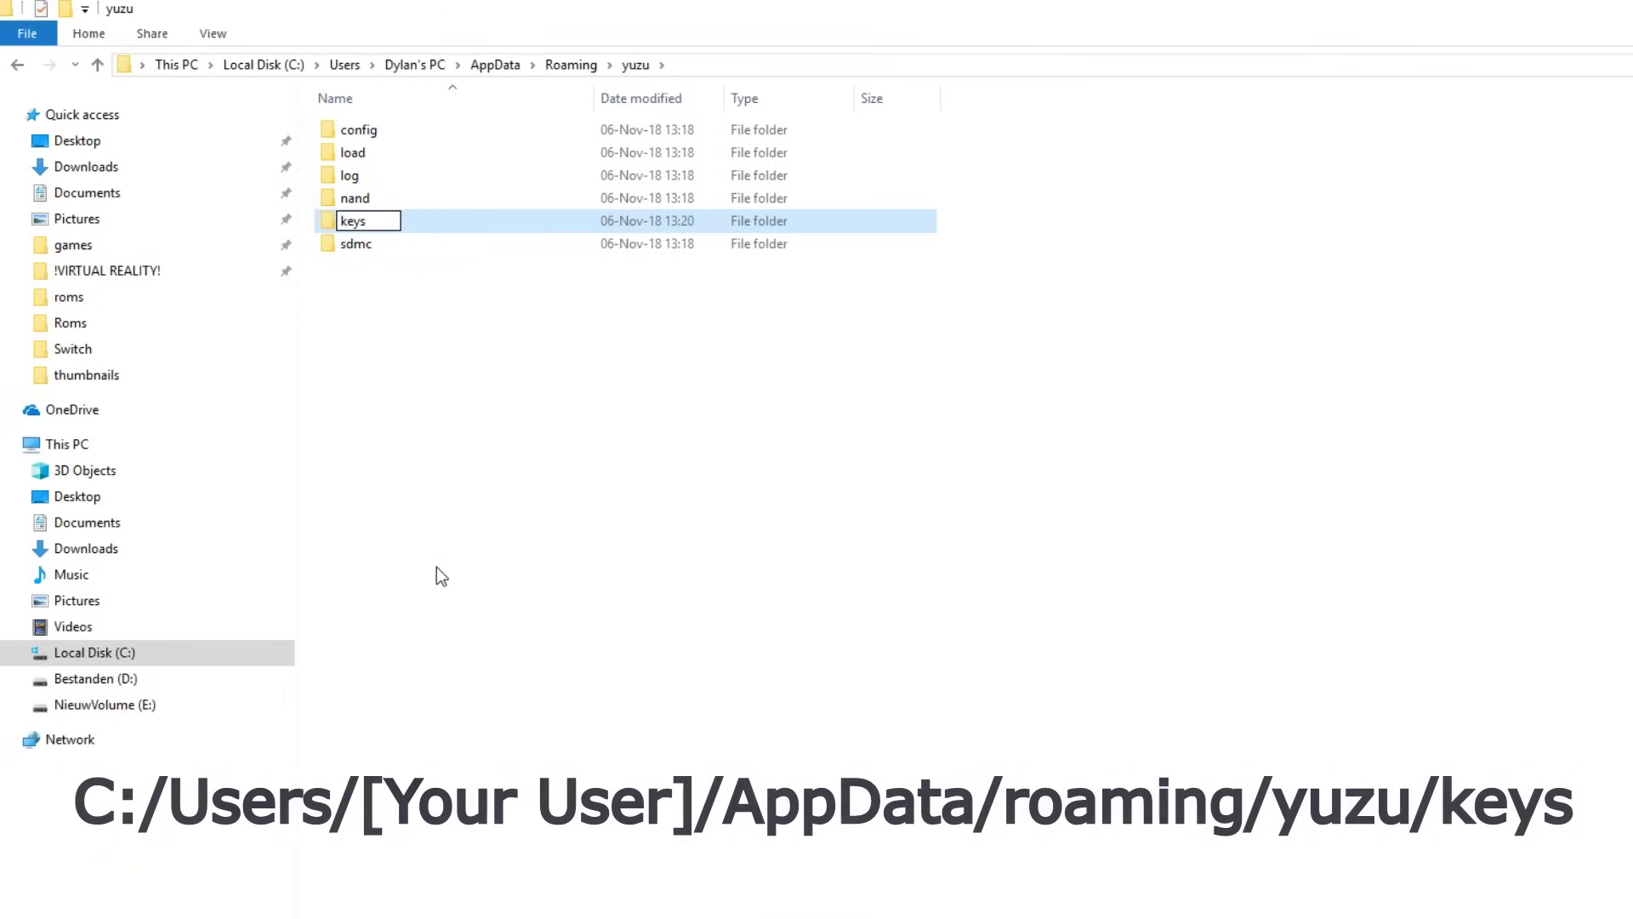
pyautogui.press('Return')
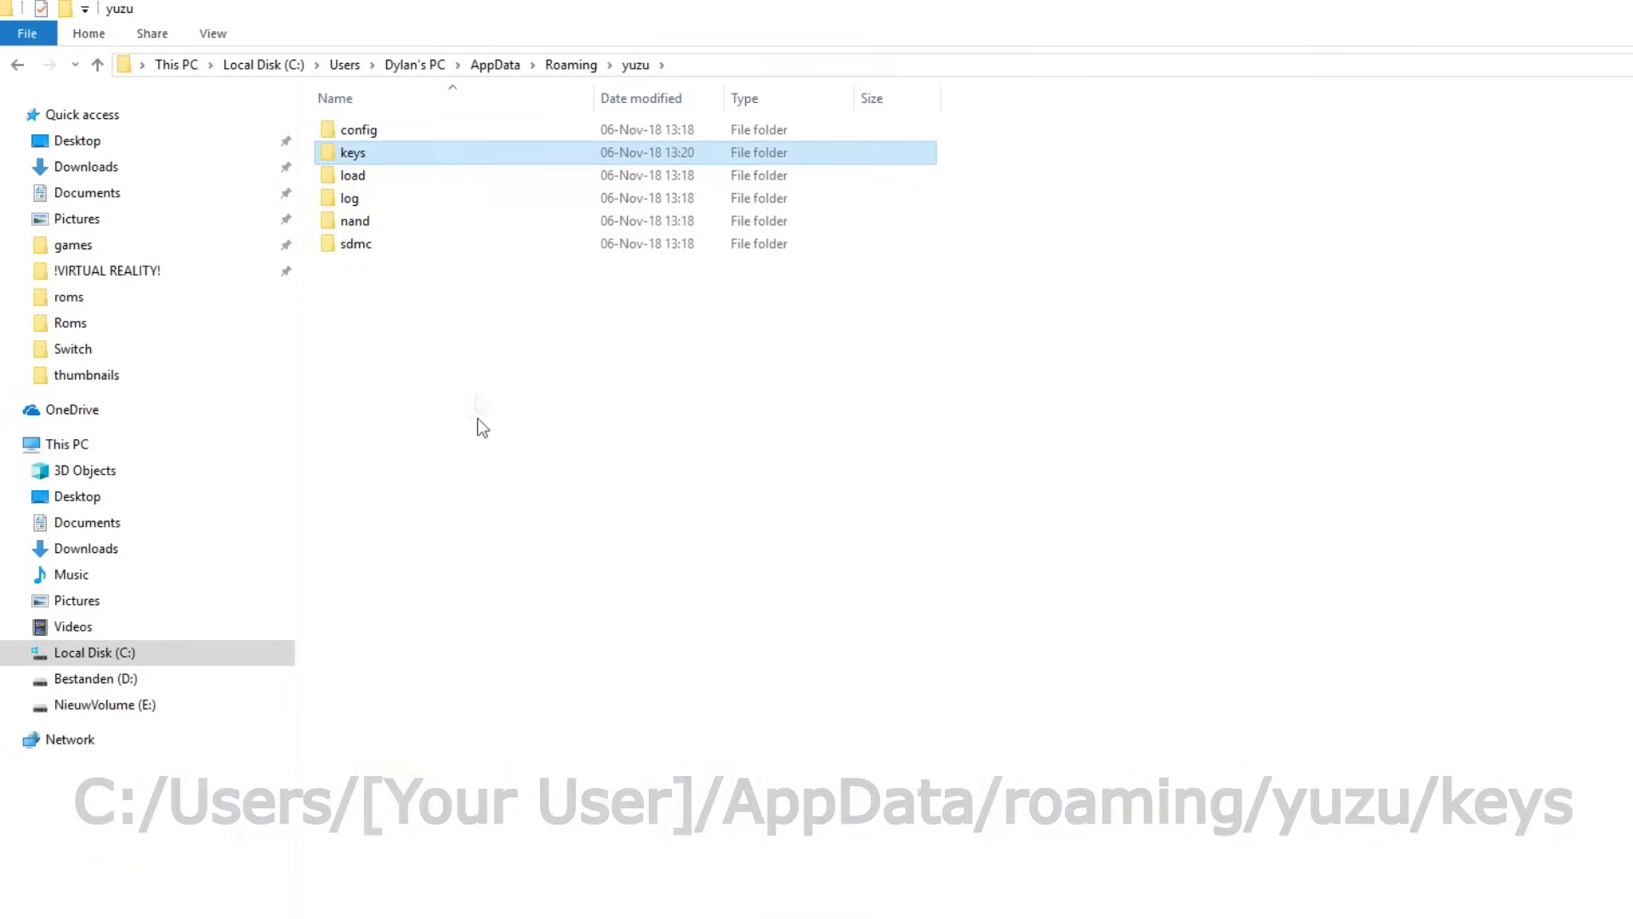
pyautogui.doubleClick(393, 161)
pyautogui.hotkey('ctrl', 'v')
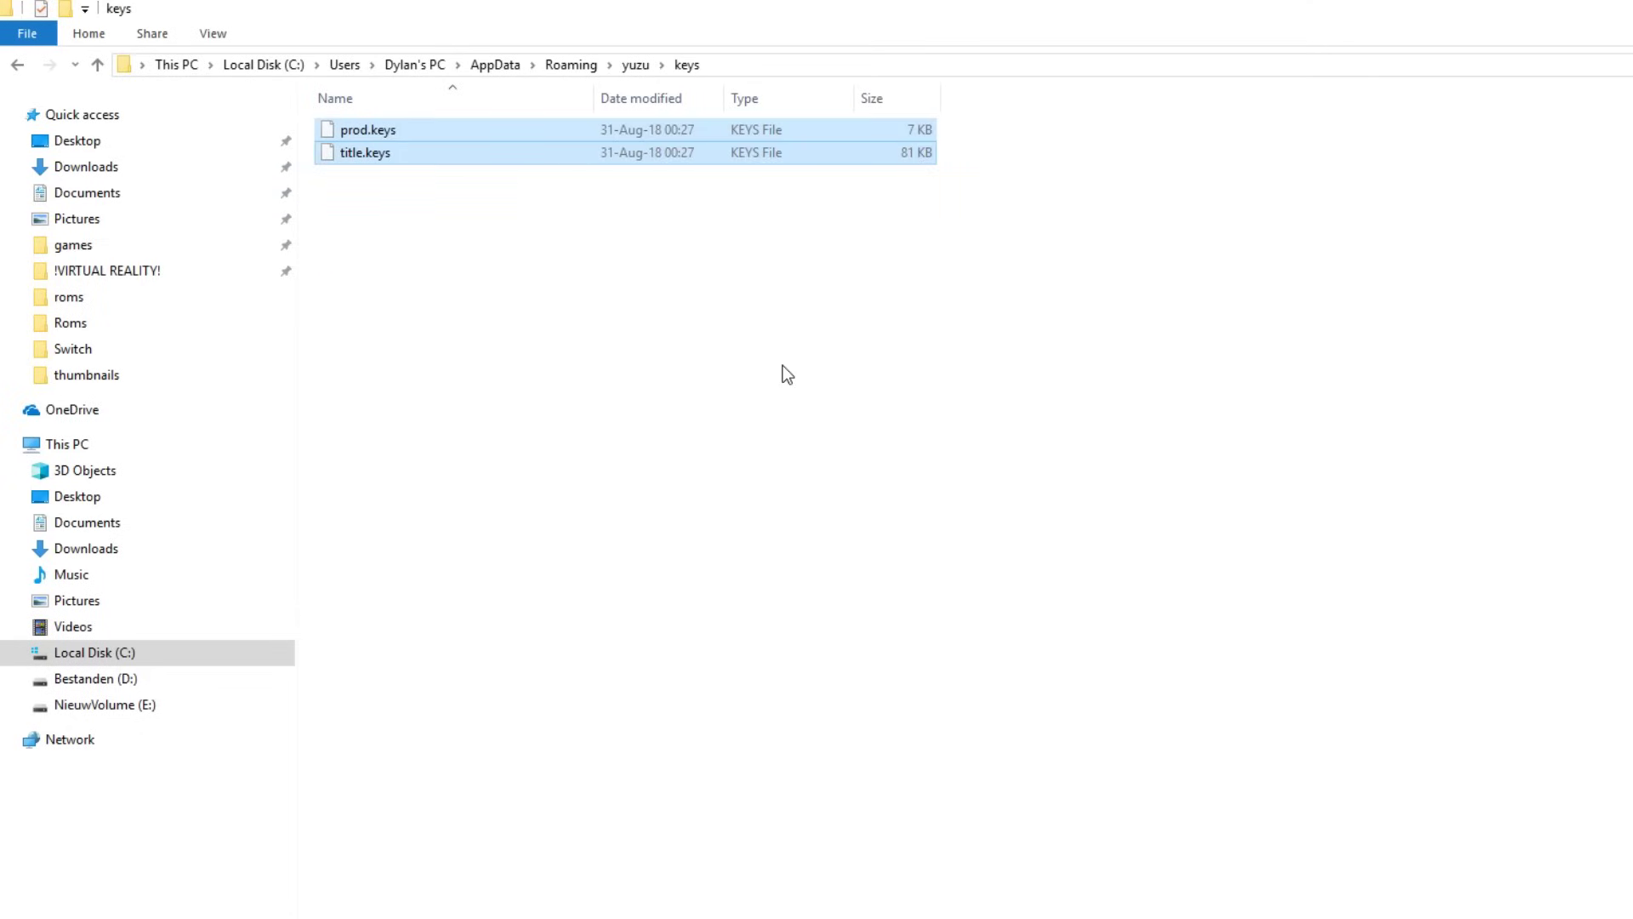
# - Copy shared_font.bin from the SwitchFiles folder inside the Switch folder on NieuwVolume (E:)
pyautogui.click(114, 349)
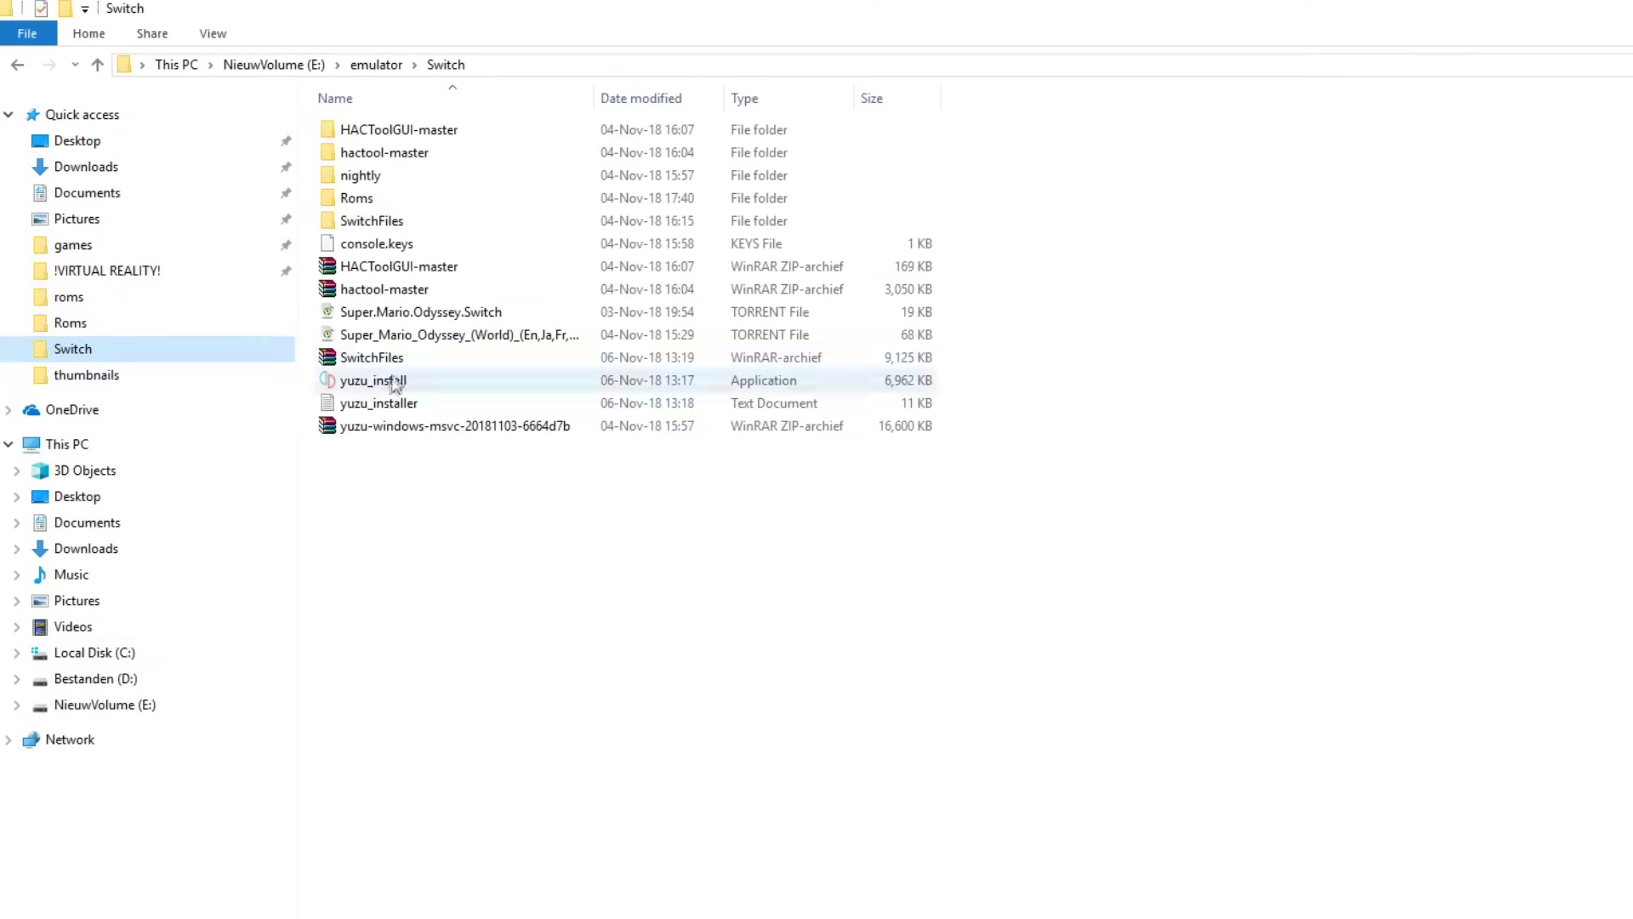
pyautogui.doubleClick(408, 222)
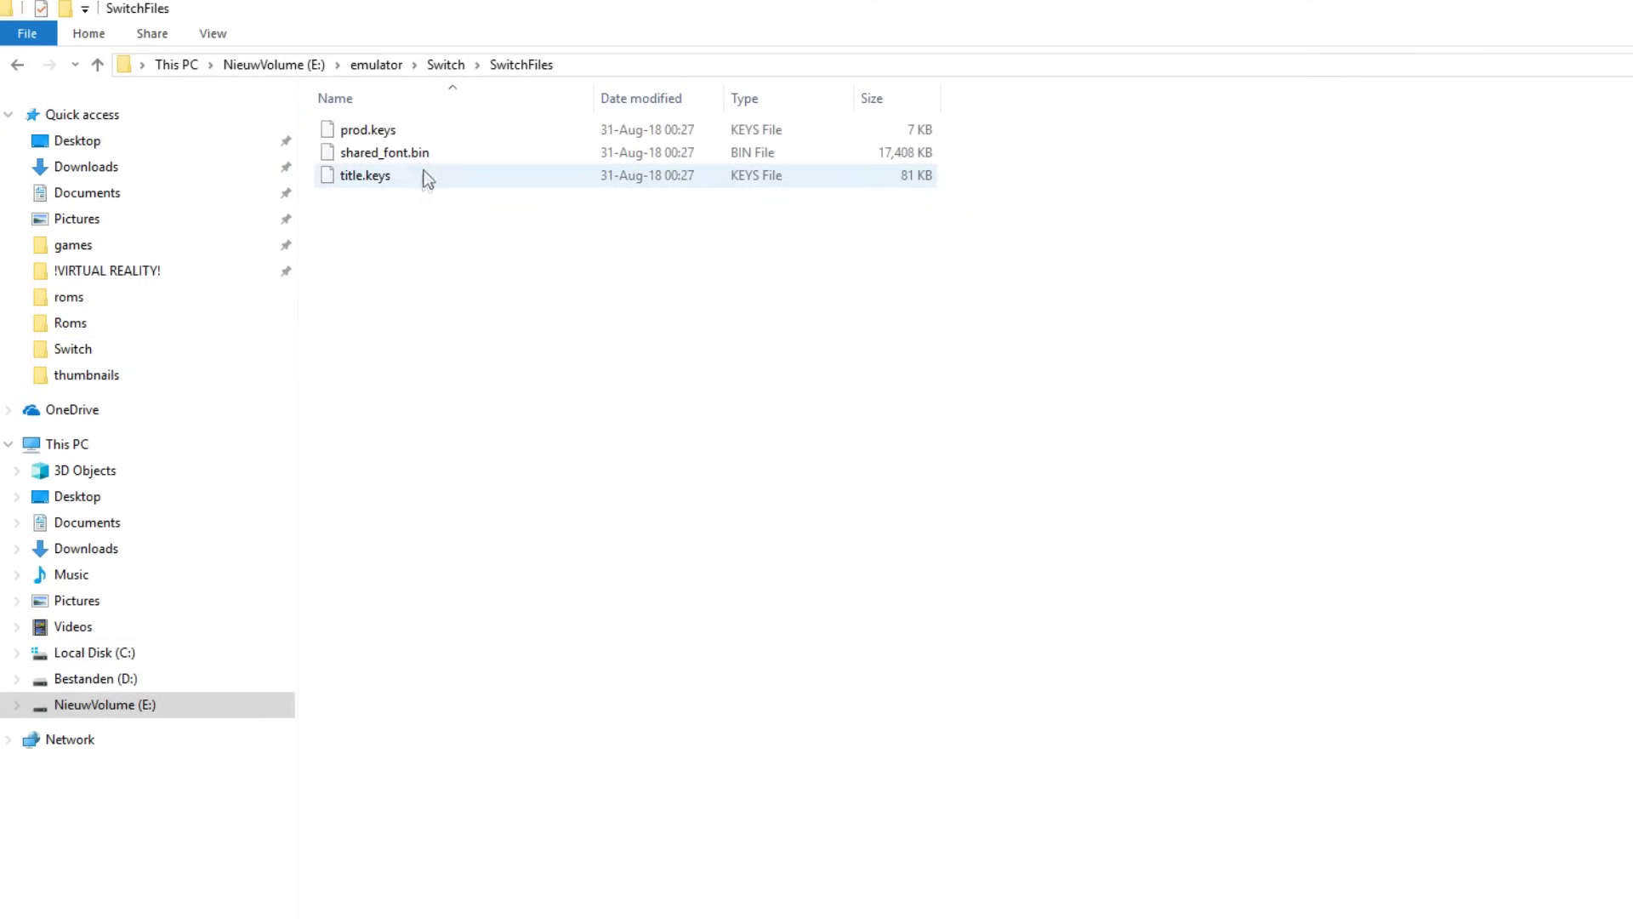
pyautogui.click(407, 157)
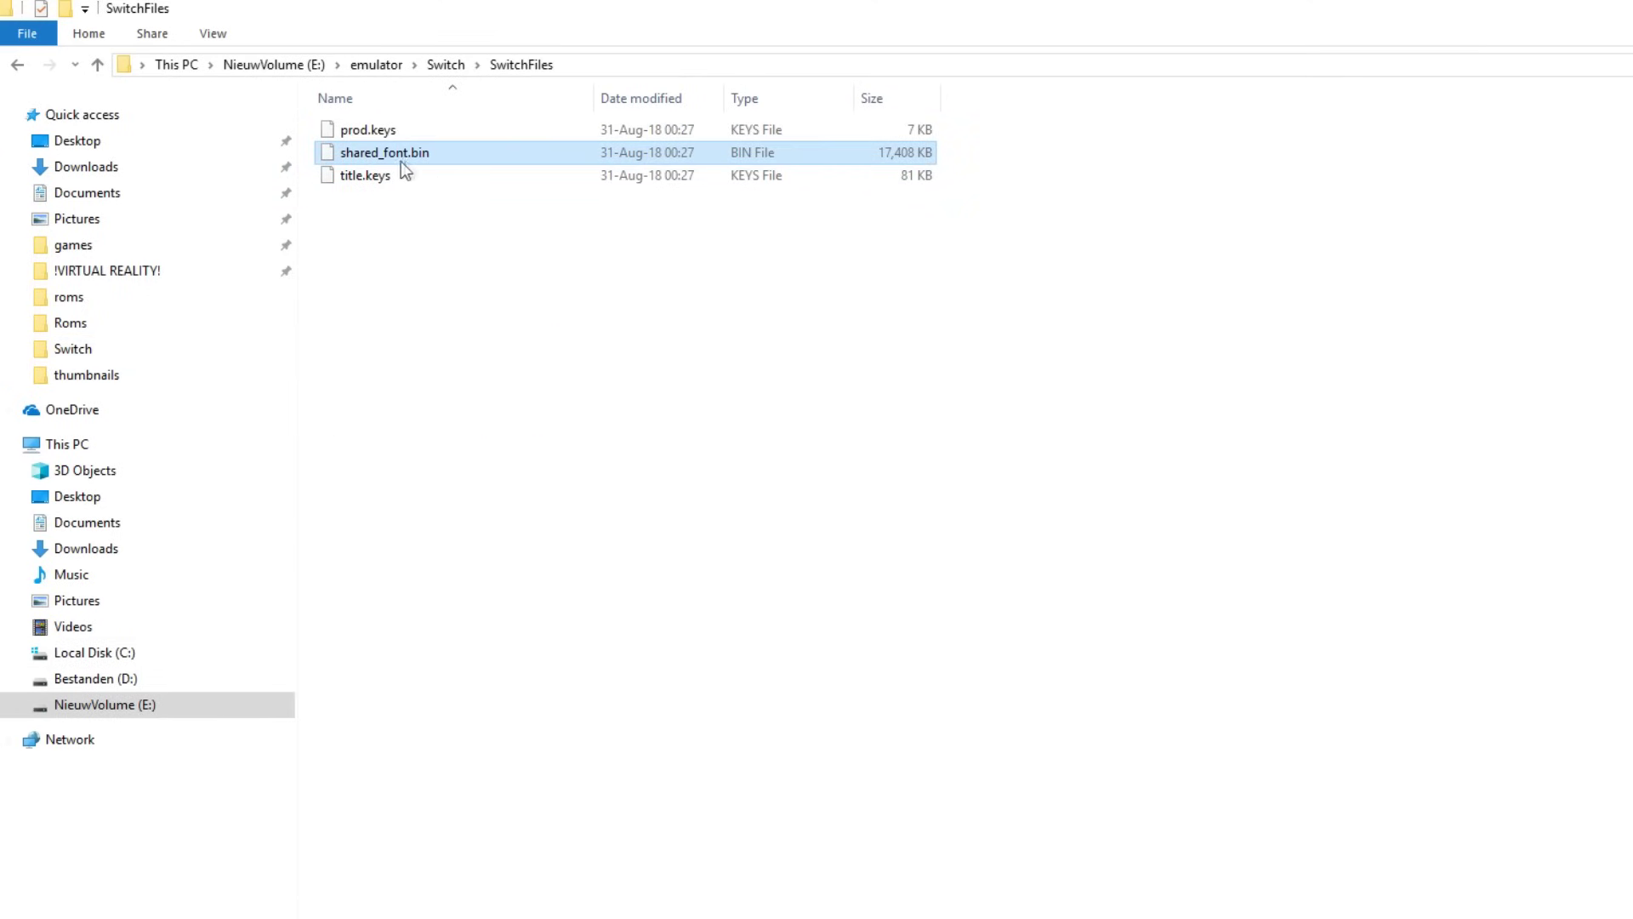
# - Create a folder named sysdata in the yuzu folder under AppData Roaming and paste shared_font.bin into it
pyautogui.click(17, 67)
pyautogui.click(17, 67)
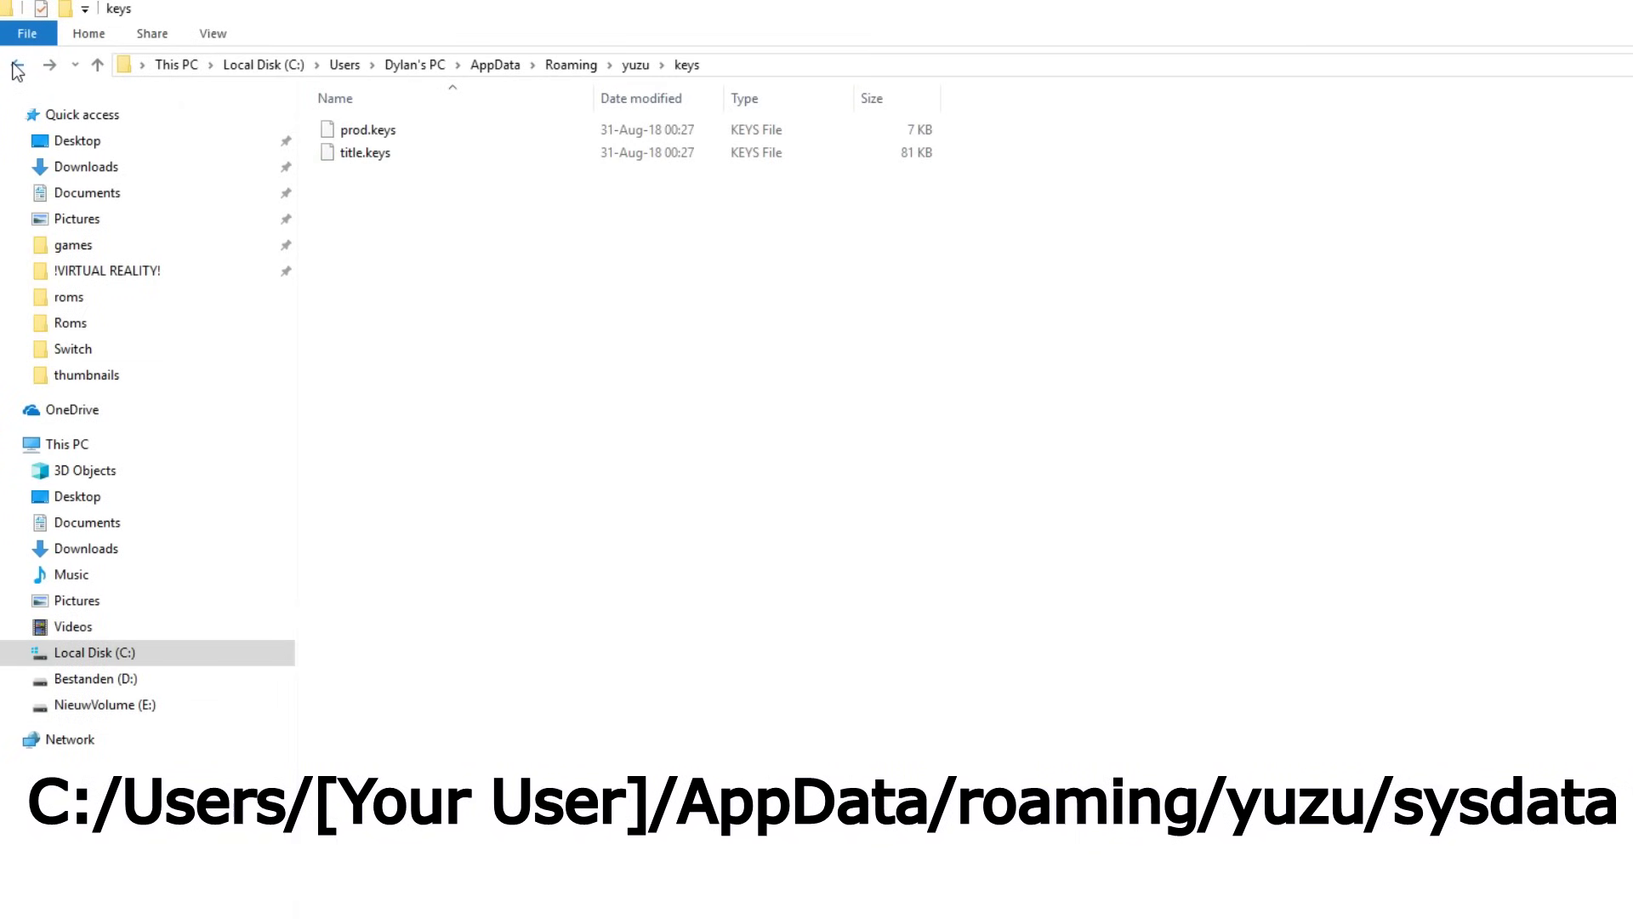
pyautogui.click(17, 67)
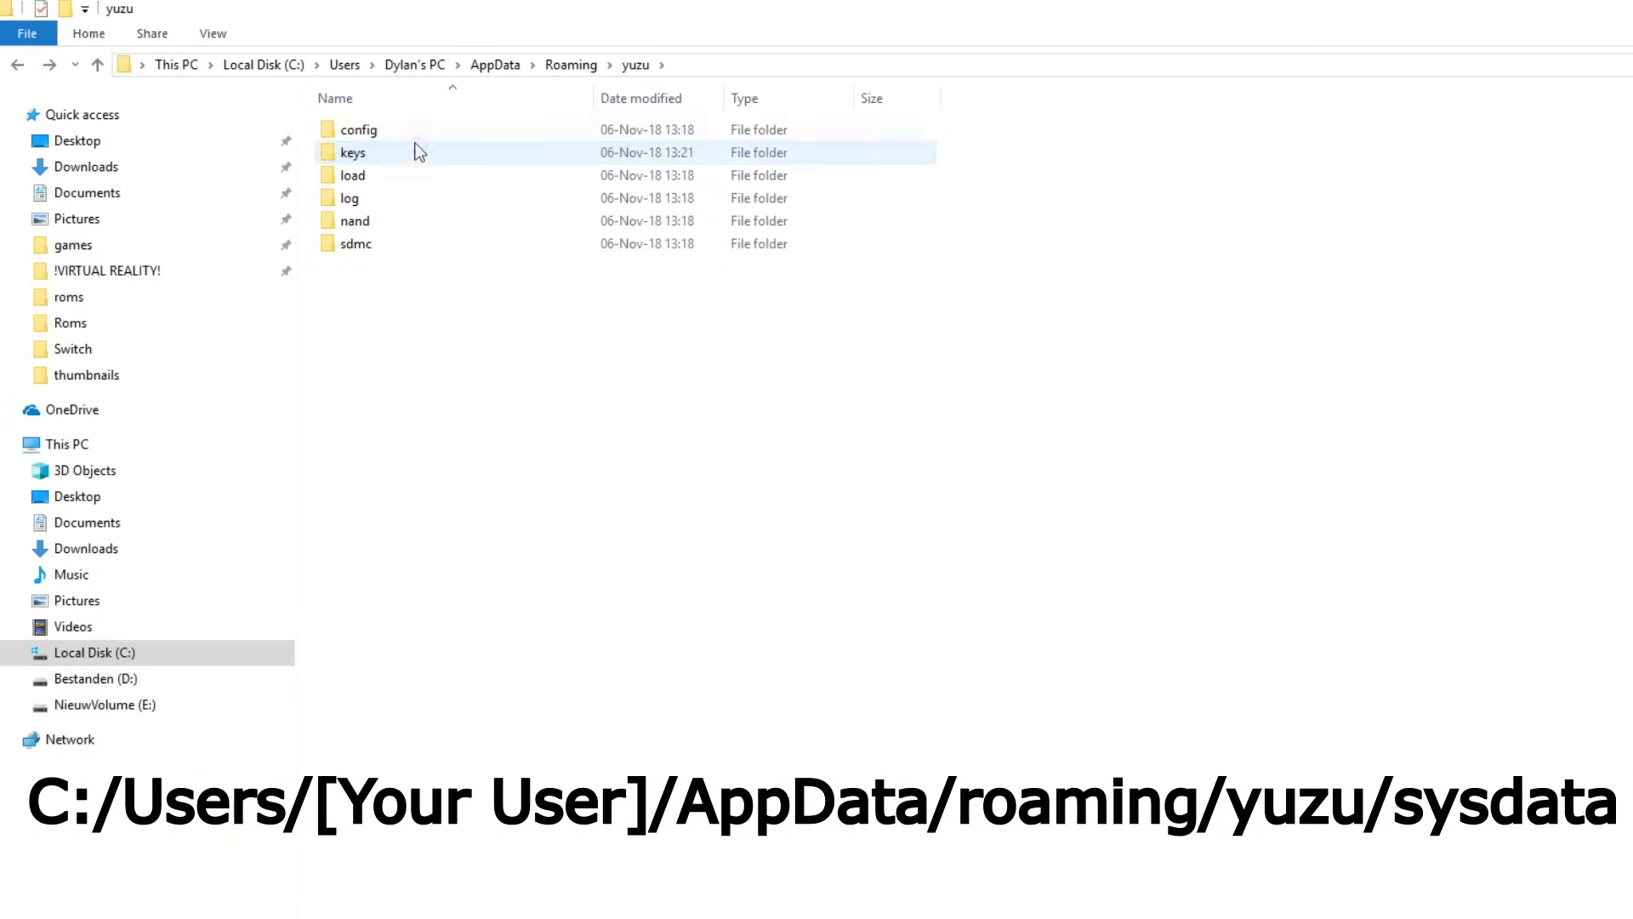
pyautogui.rightClick(468, 417)
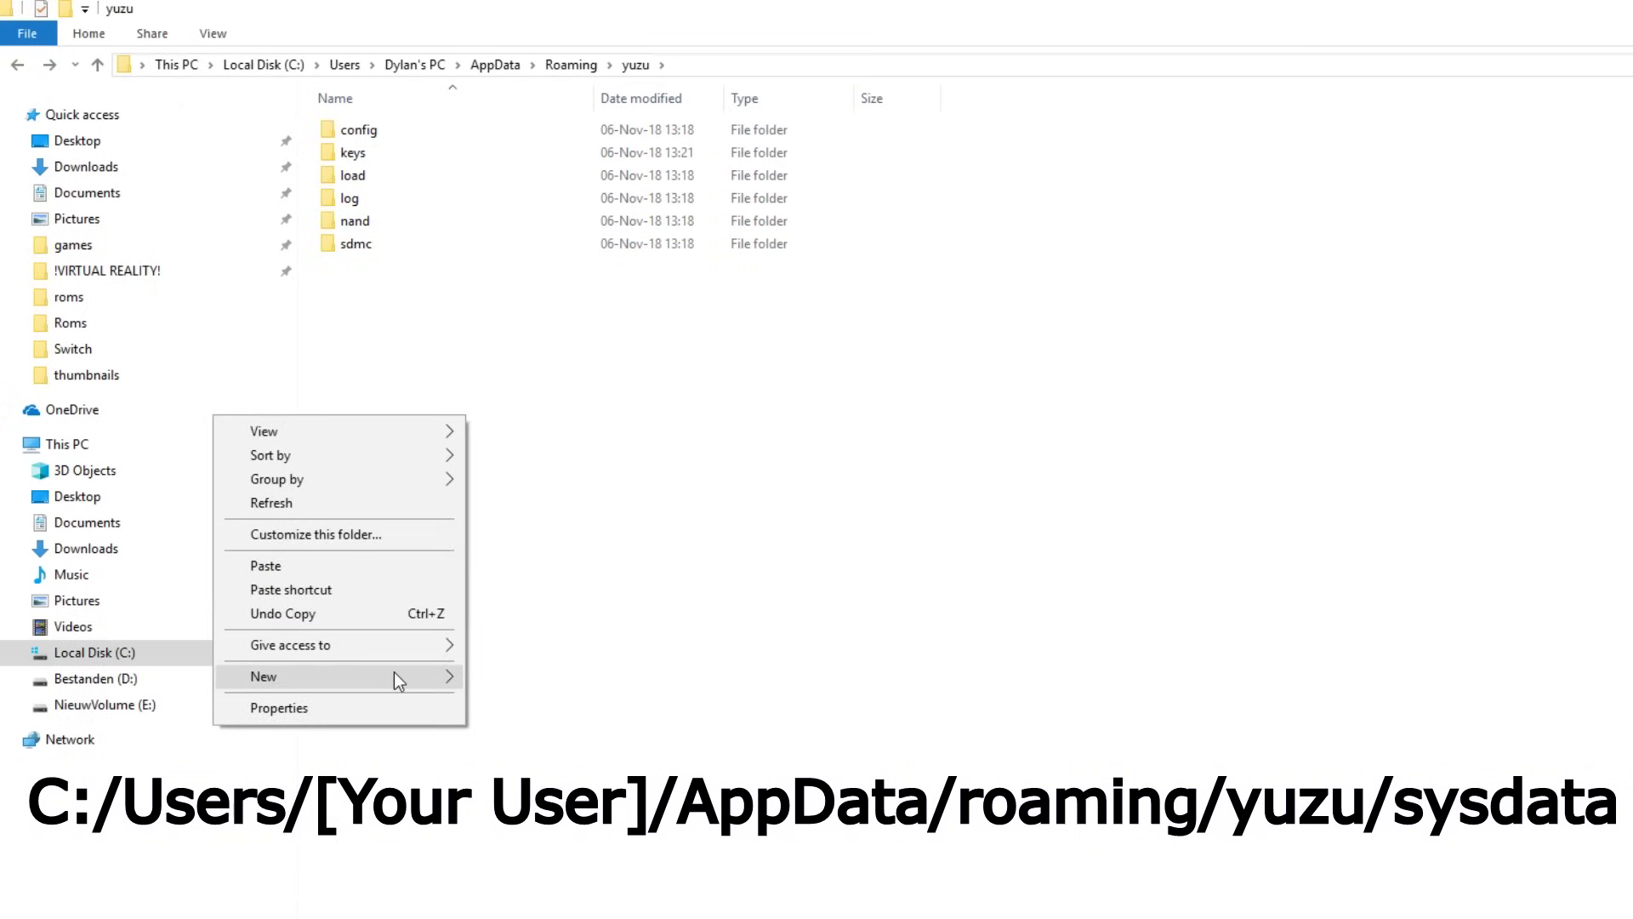
pyautogui.moveTo(395, 673)
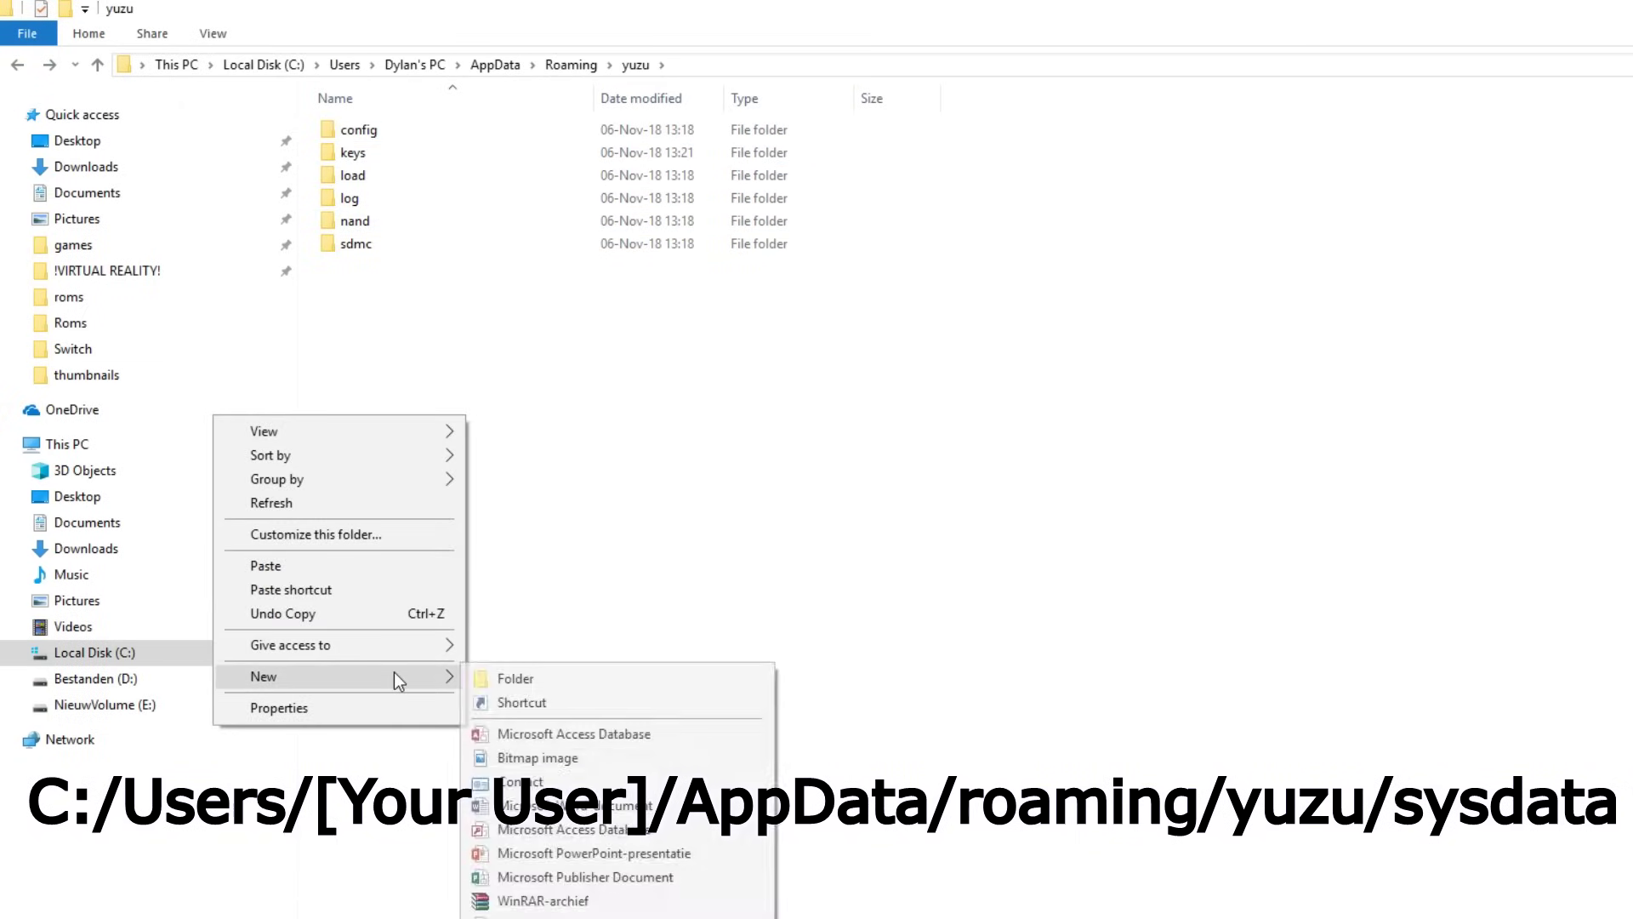
pyautogui.click(482, 679)
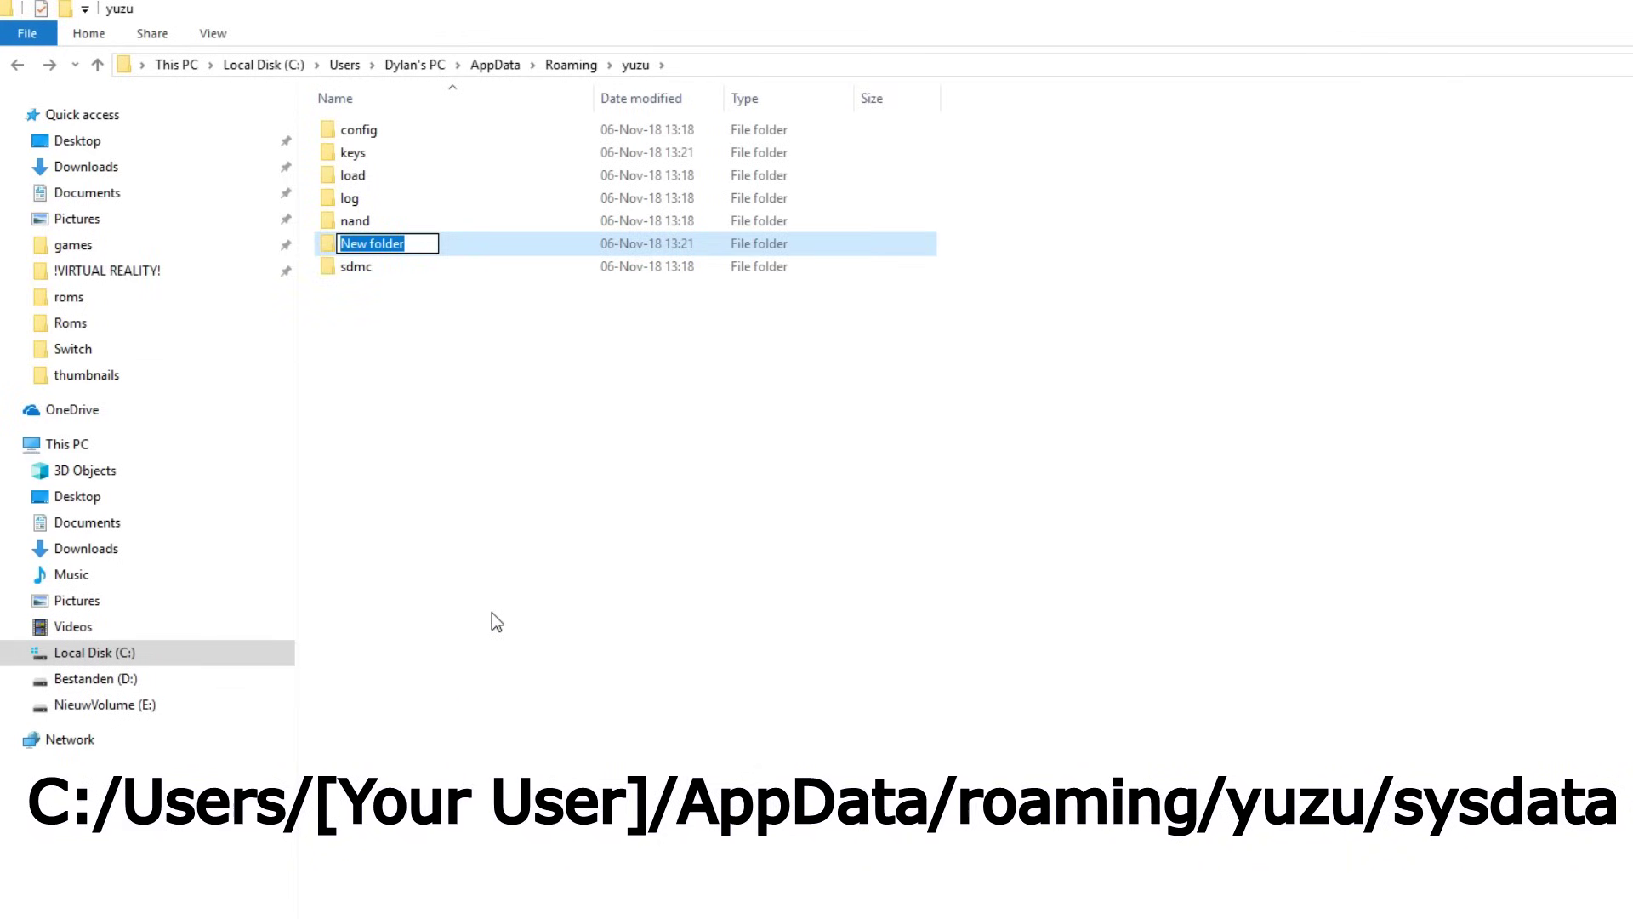
pyautogui.write('sysdata')
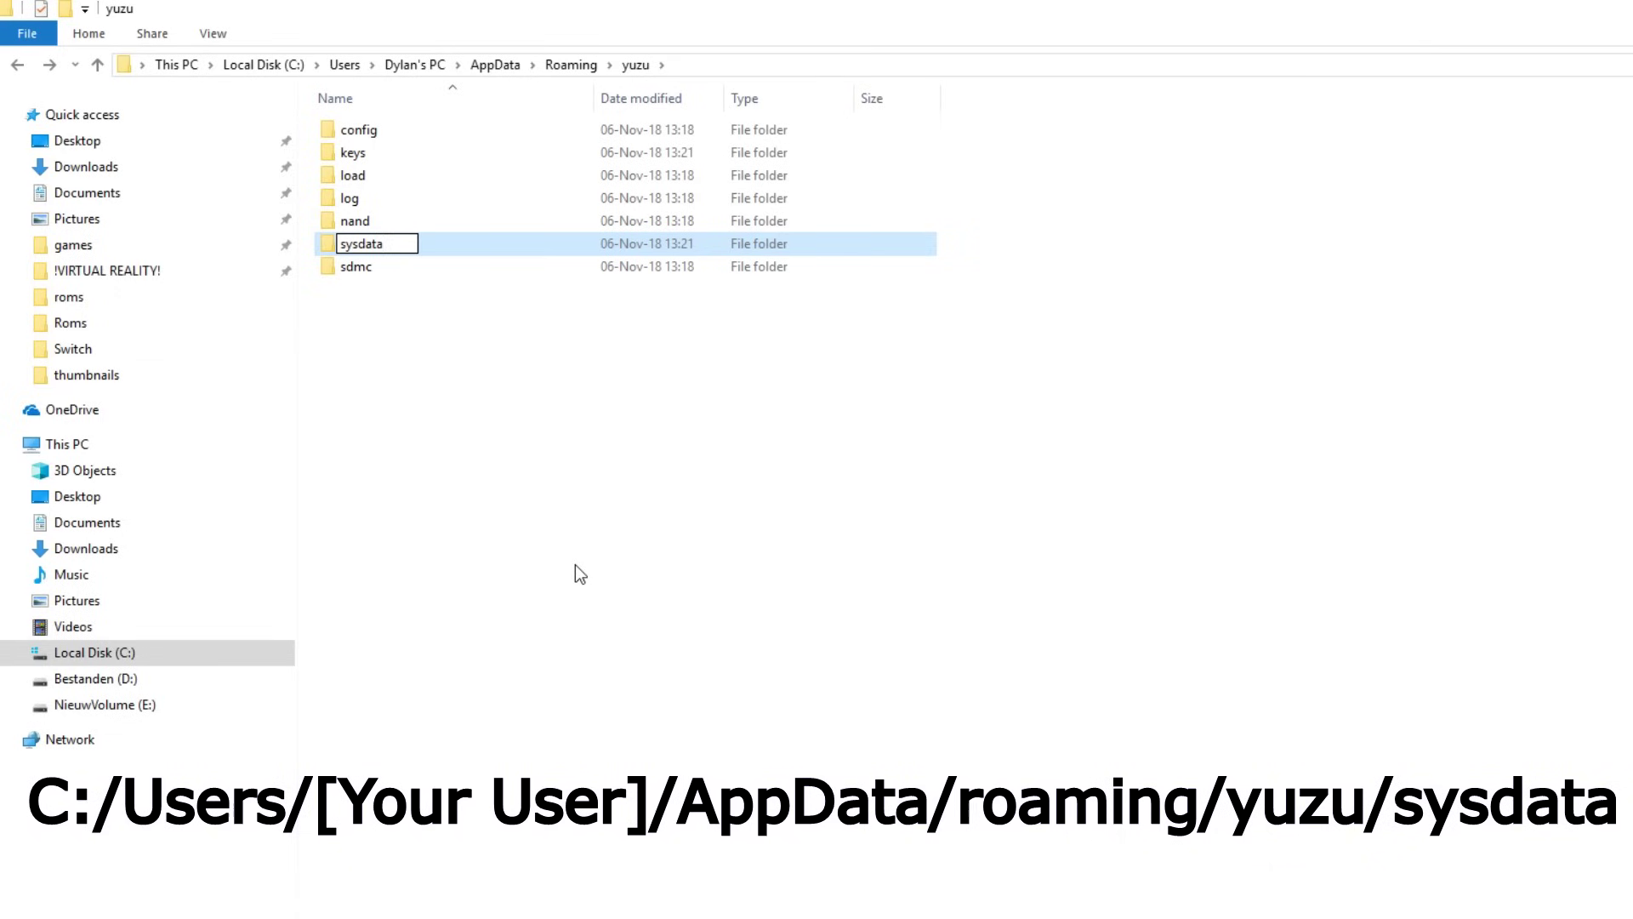
pyautogui.press('Return')
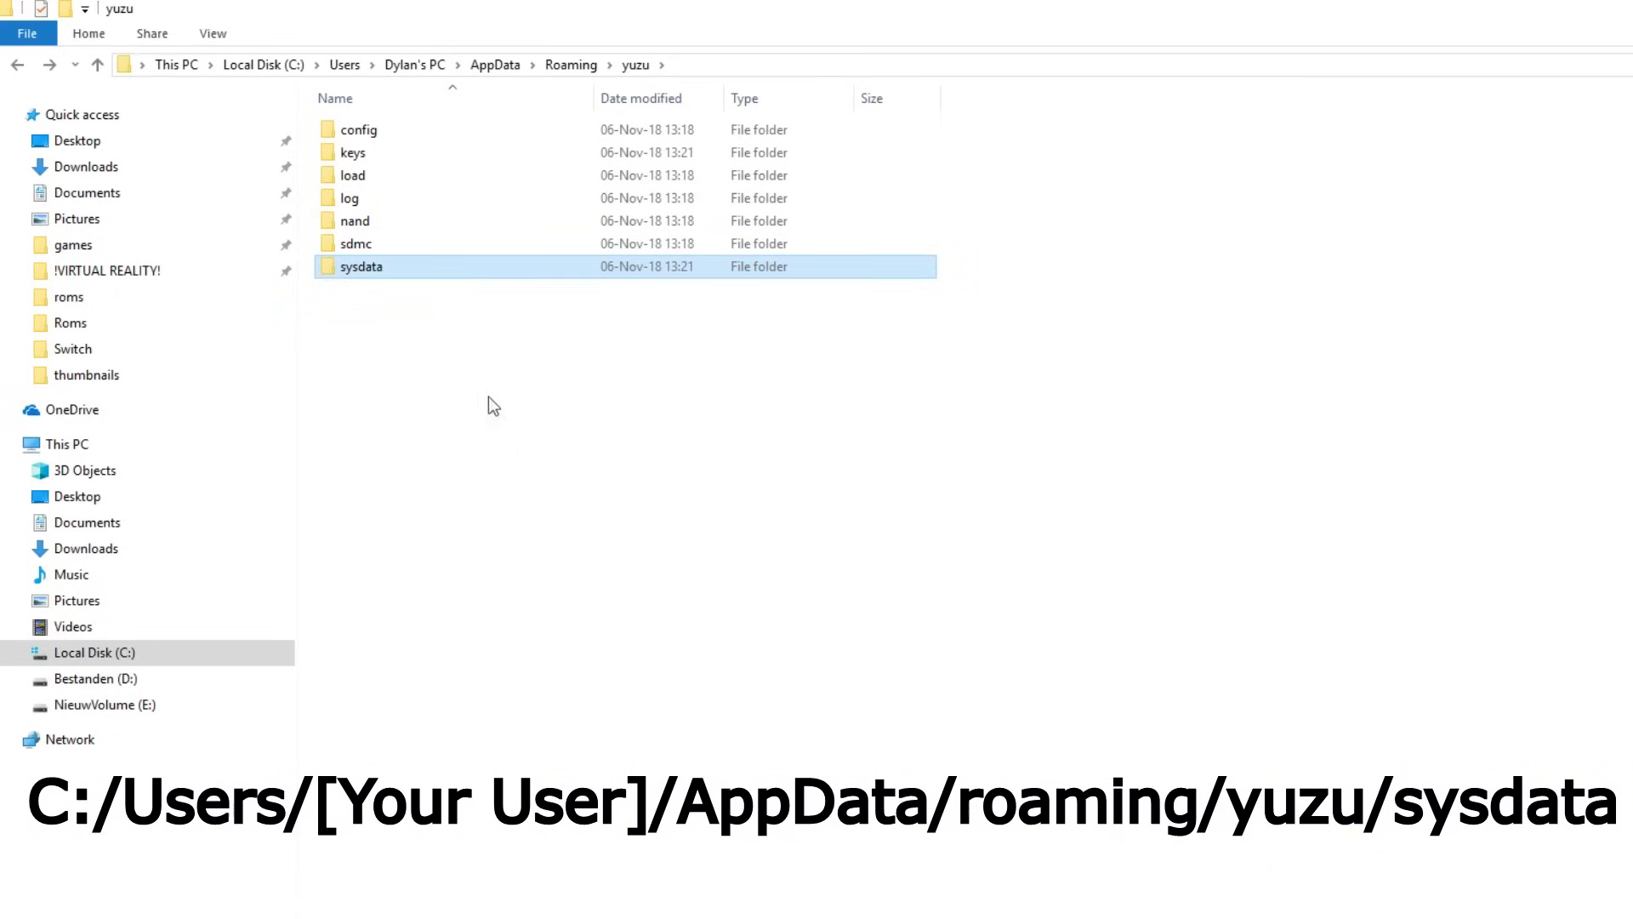
pyautogui.doubleClick(422, 268)
pyautogui.hotkey('ctrl', 'v')
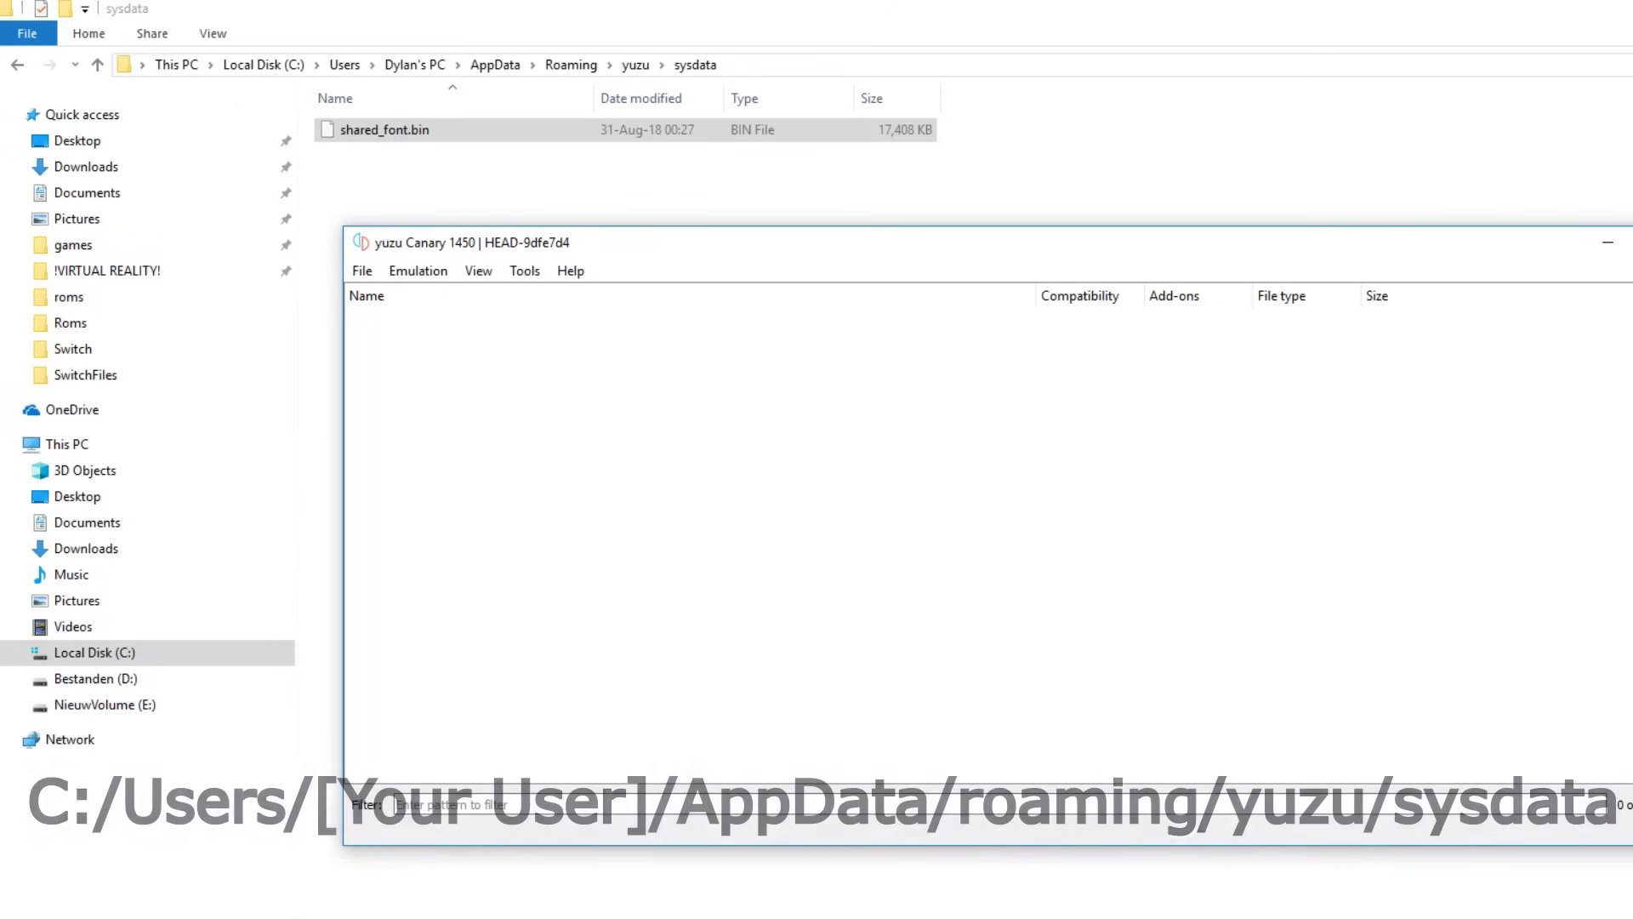
# - Return to the yuzu folder and launch yuzu Canary
pyautogui.click(617, 63)
pyautogui.click(281, 119)
pyautogui.press('super')
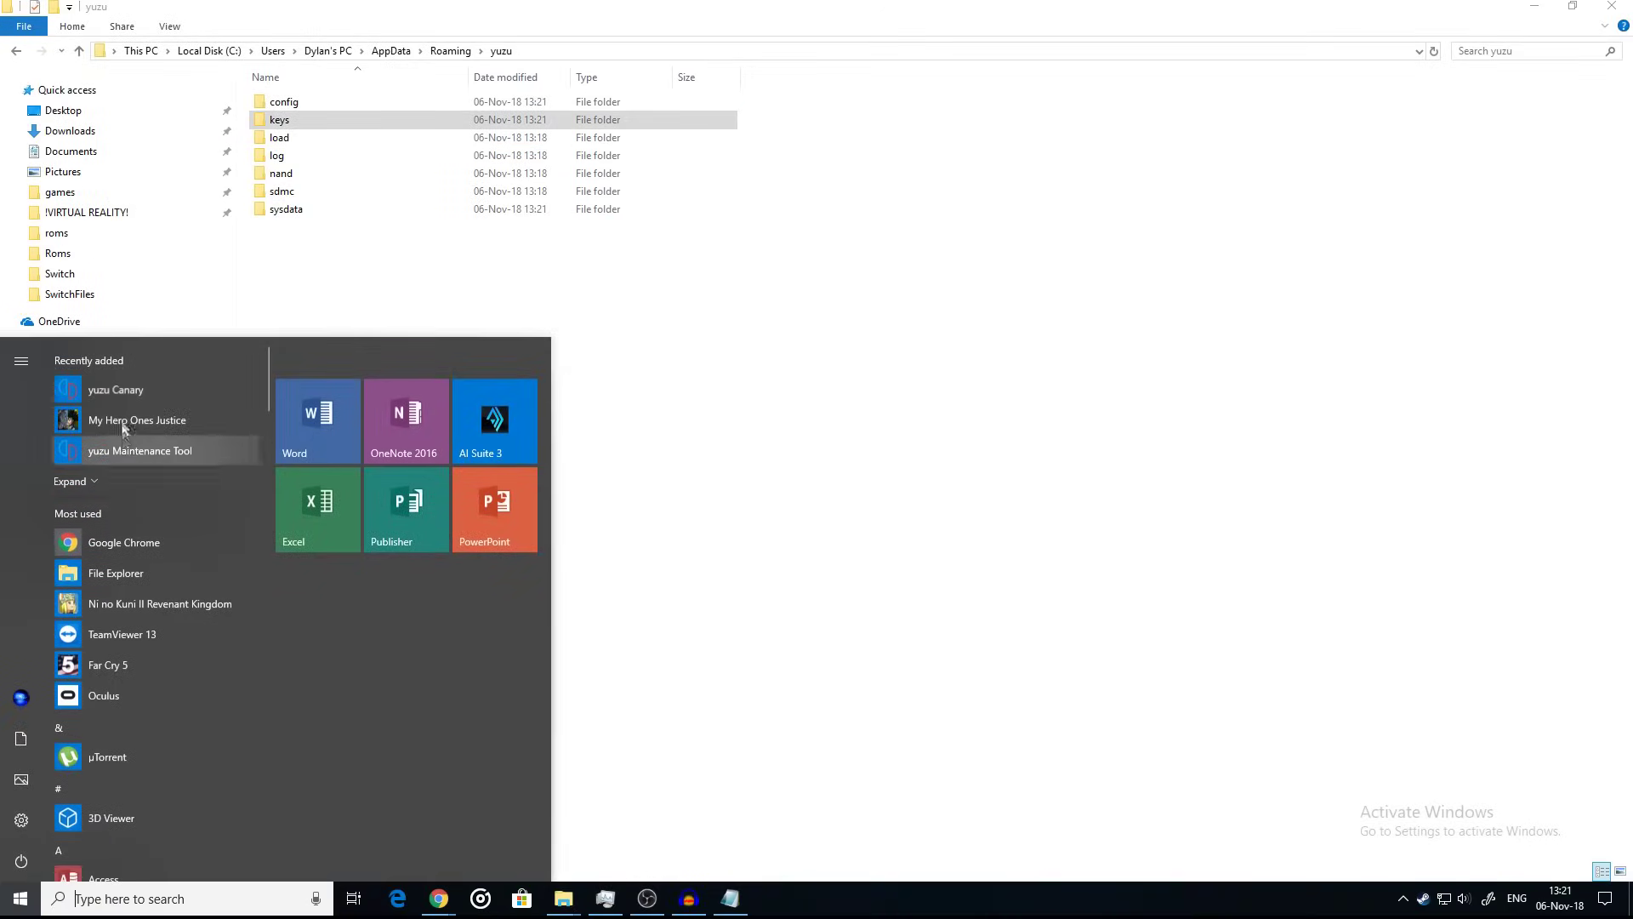
pyautogui.click(141, 391)
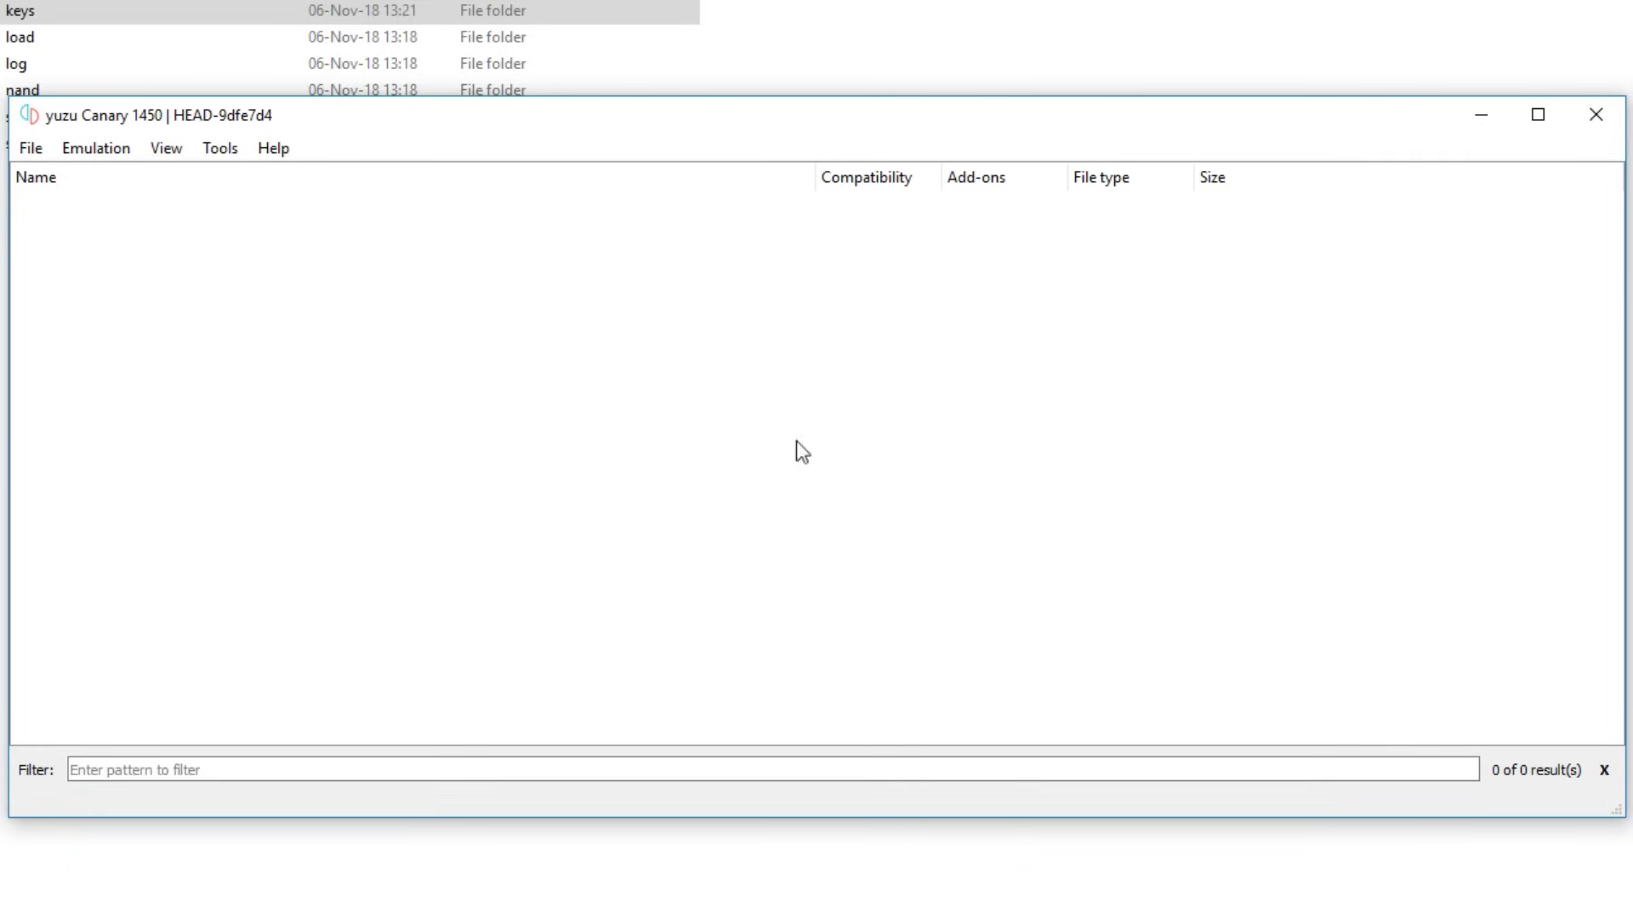
# - Open the emulator configuration and enable searching sub-directories for games
pyautogui.click(108, 158)
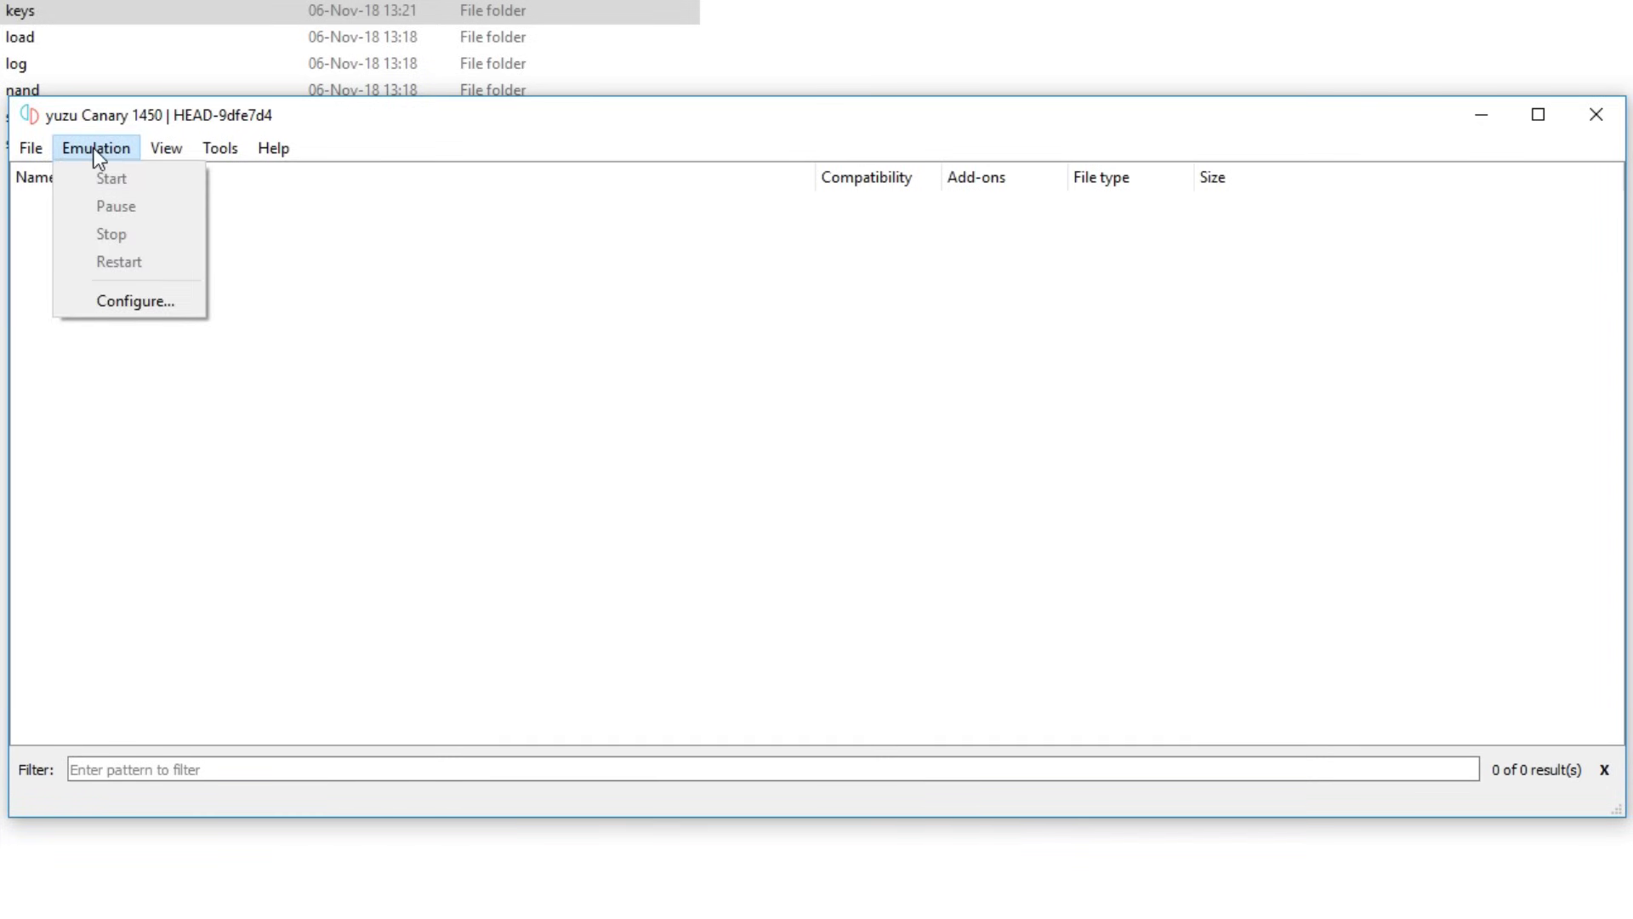
pyautogui.click(158, 299)
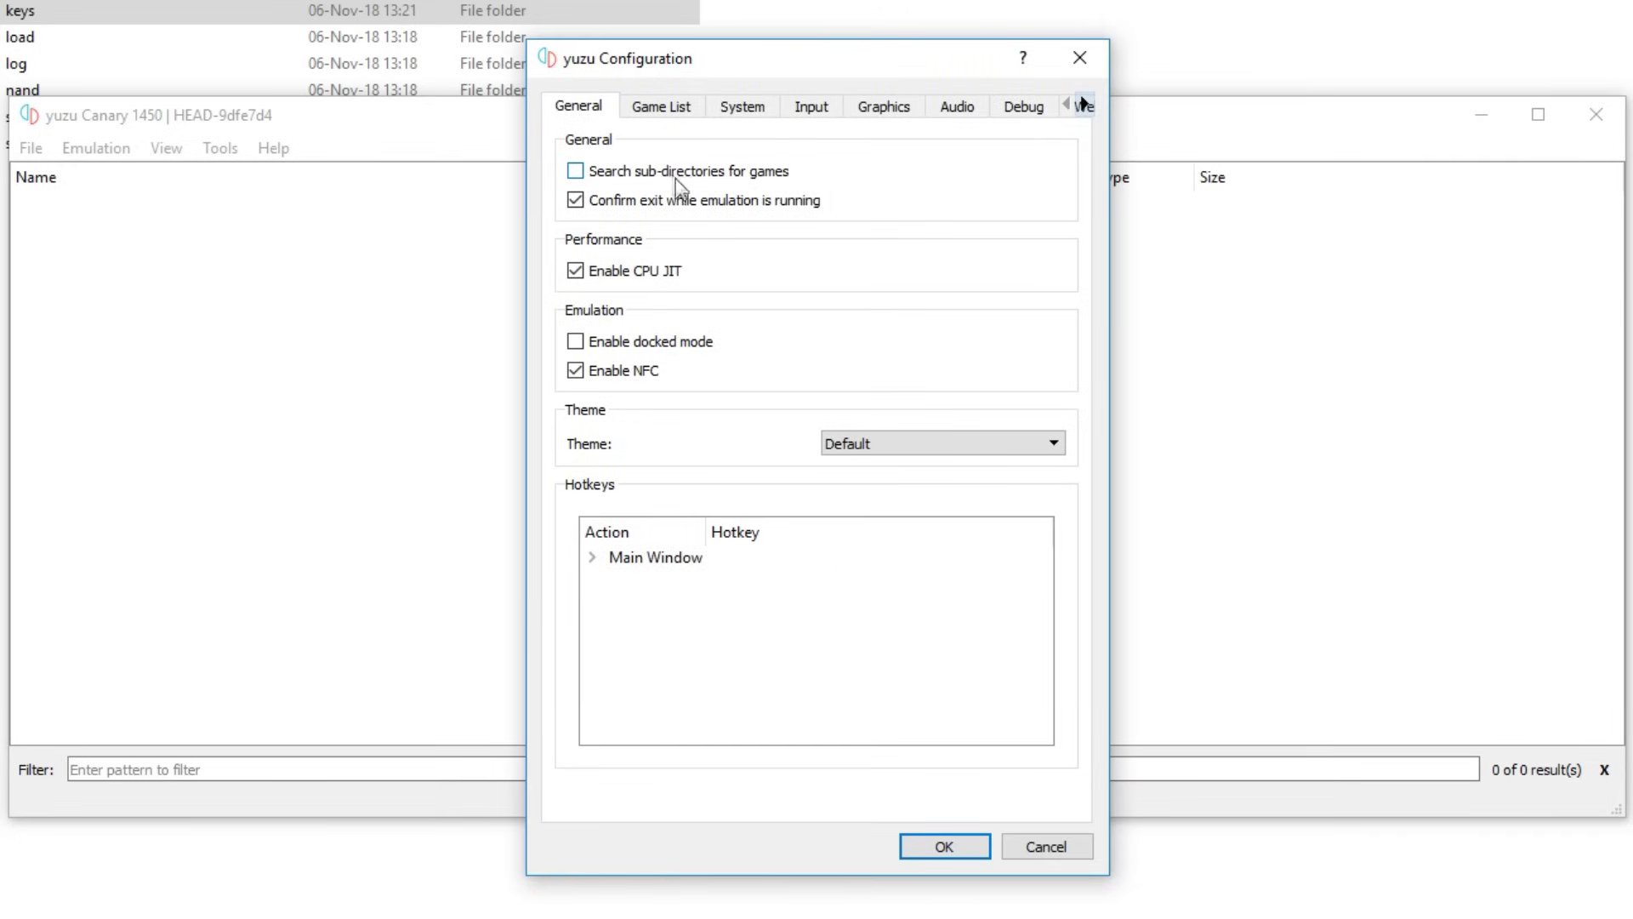
pyautogui.click(583, 175)
# - Choose the birthday month and Stereo sound output in the system settings, with the yuzu user profile selected
pyautogui.click(671, 110)
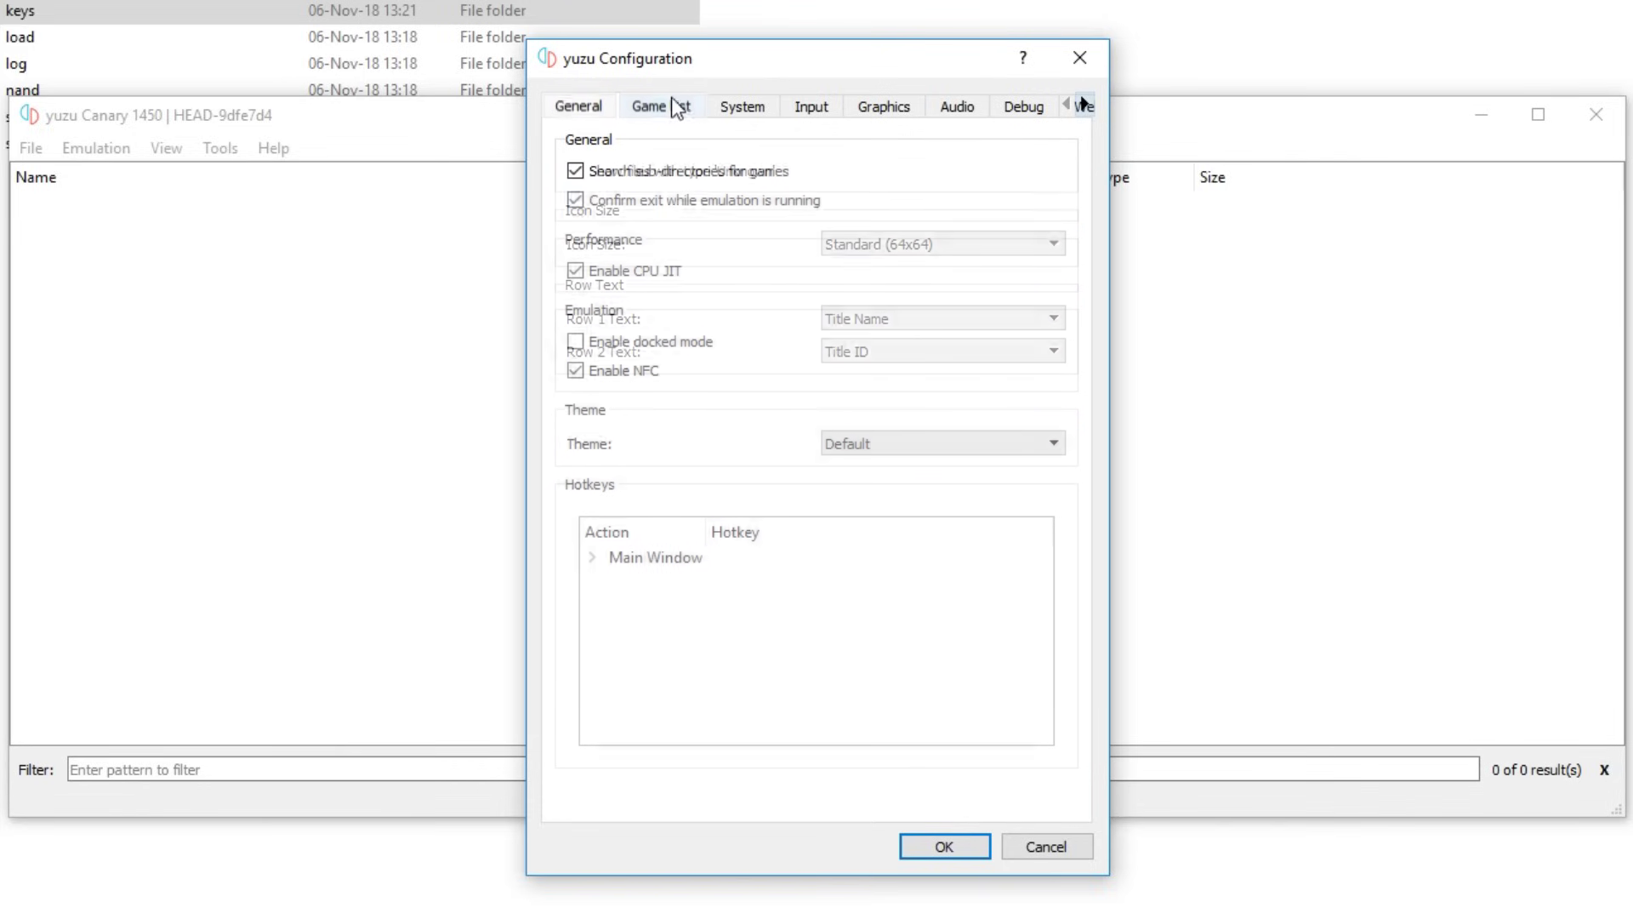
pyautogui.click(743, 110)
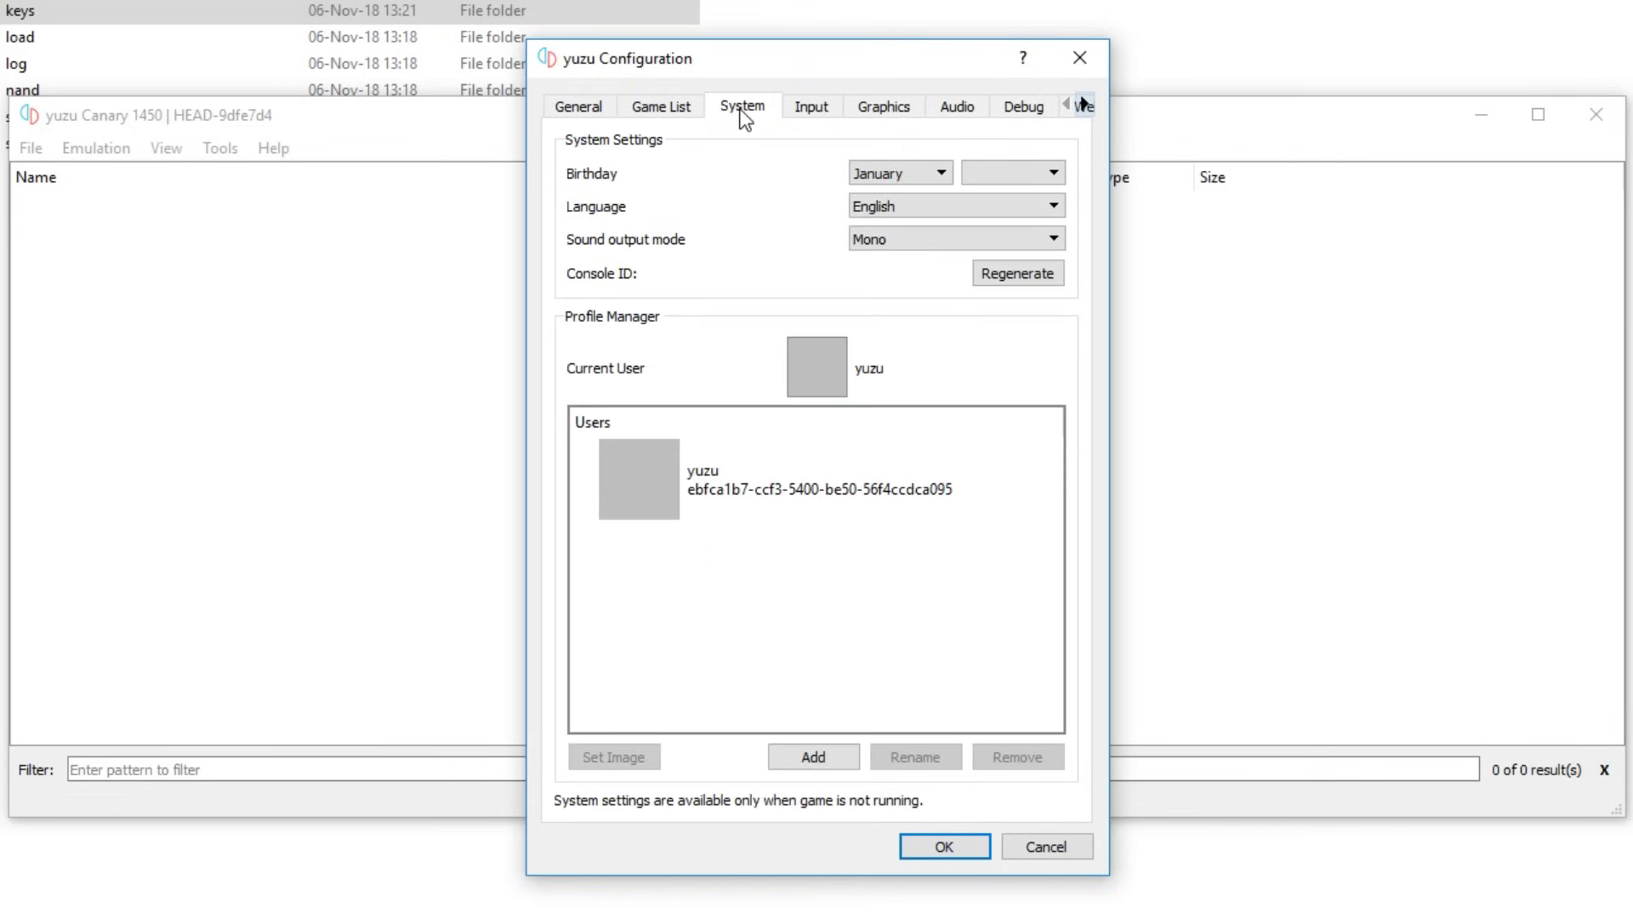
pyautogui.click(902, 173)
pyautogui.click(885, 308)
pyautogui.click(920, 242)
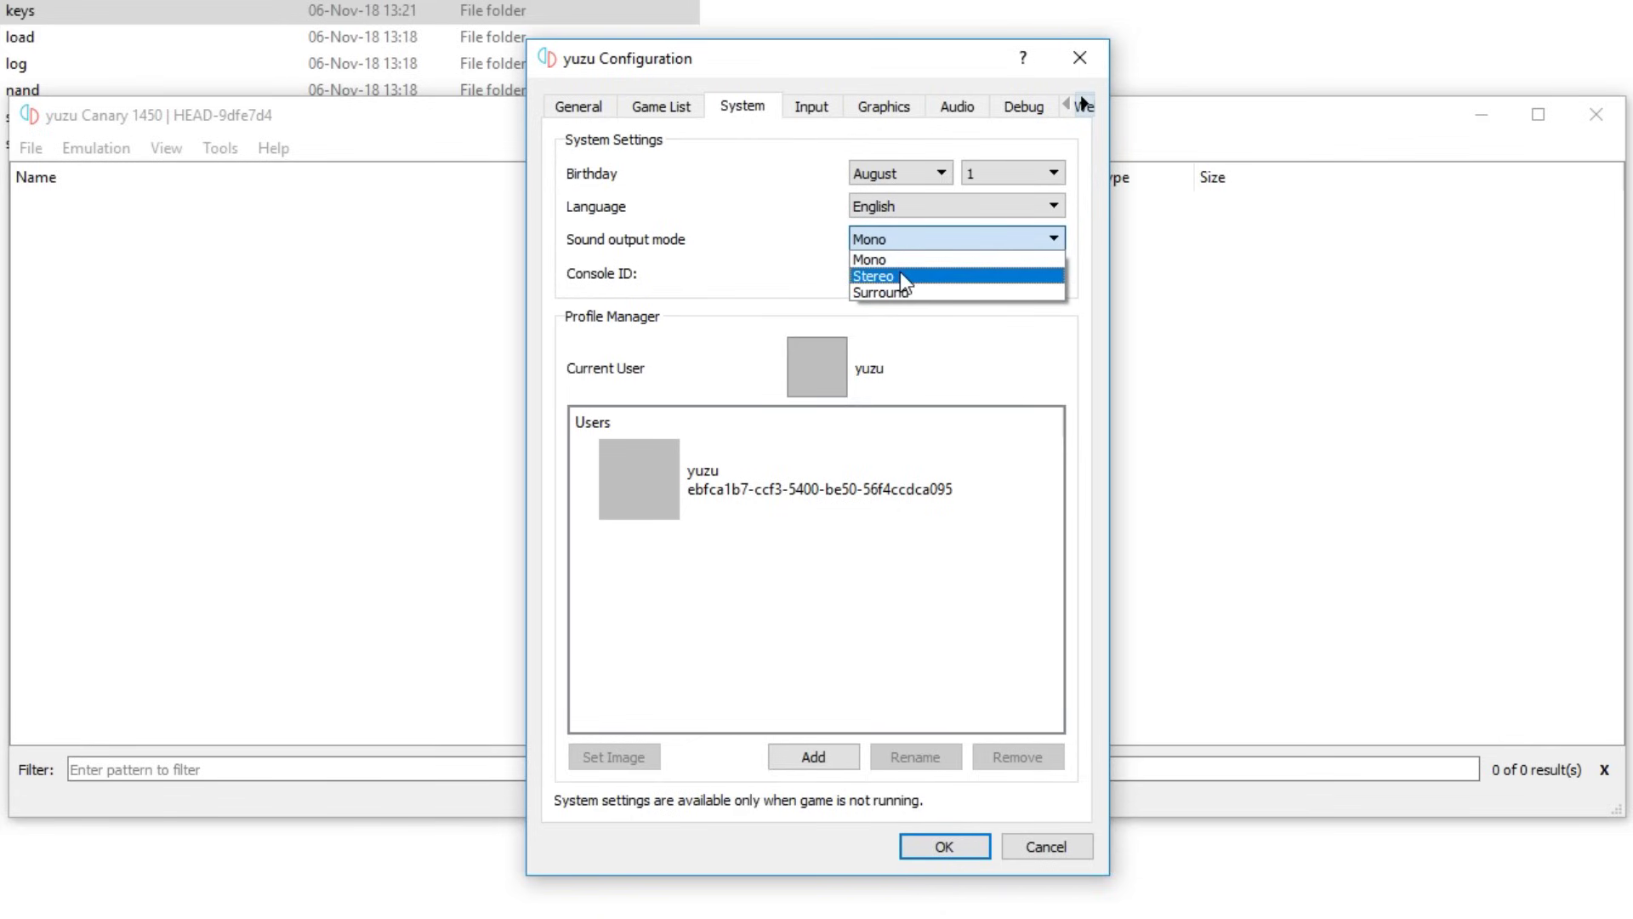
pyautogui.click(900, 272)
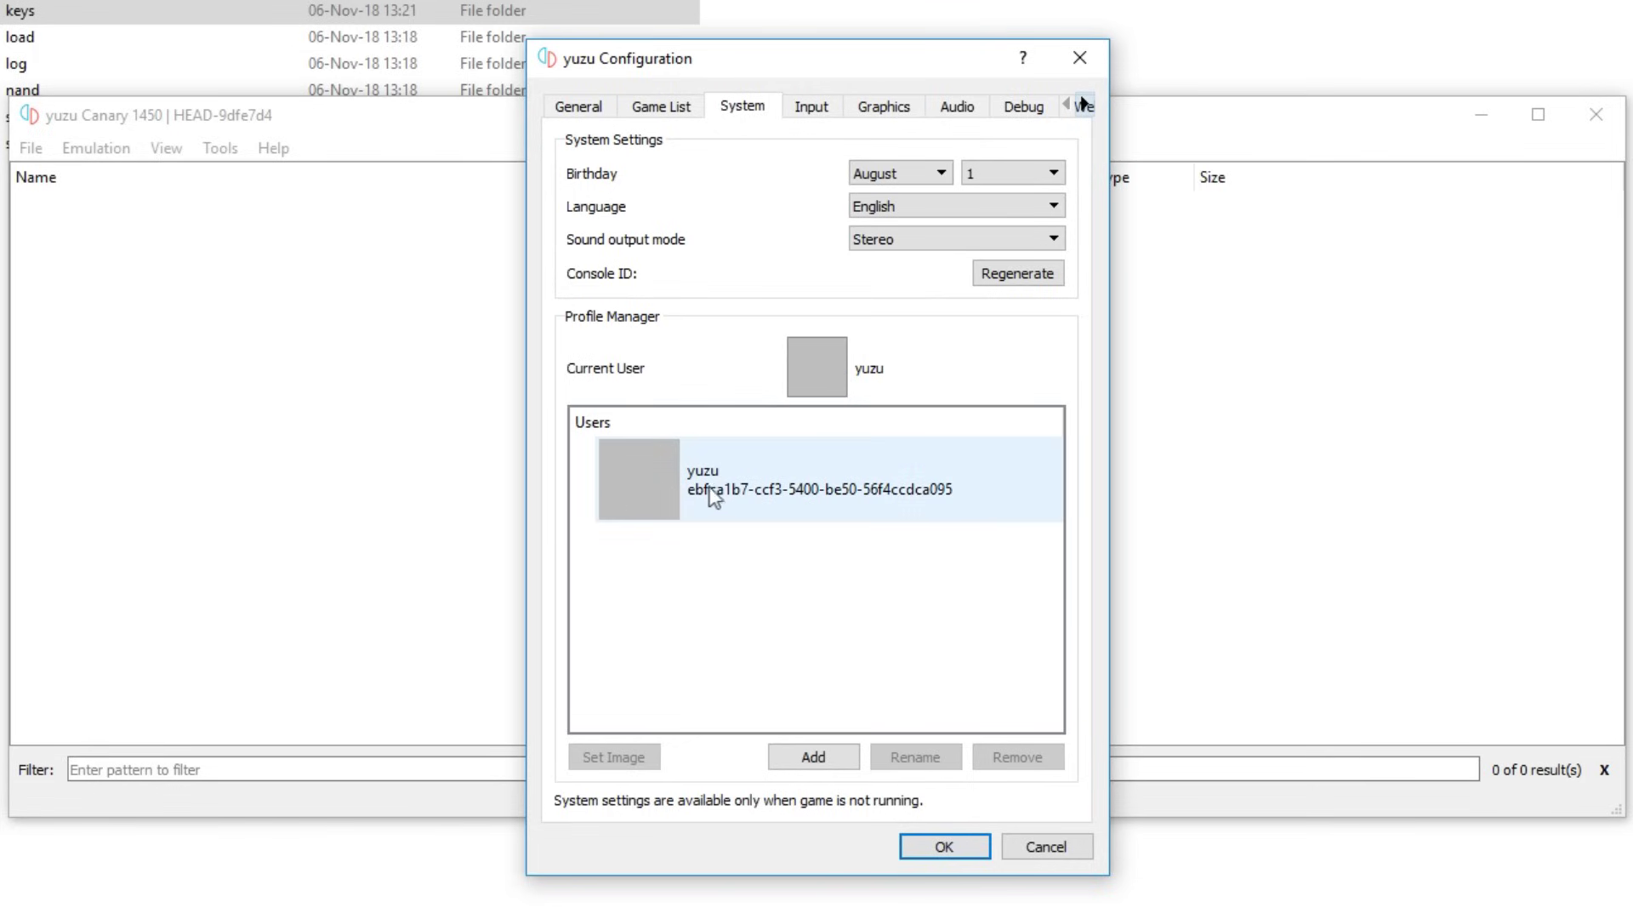
pyautogui.click(816, 481)
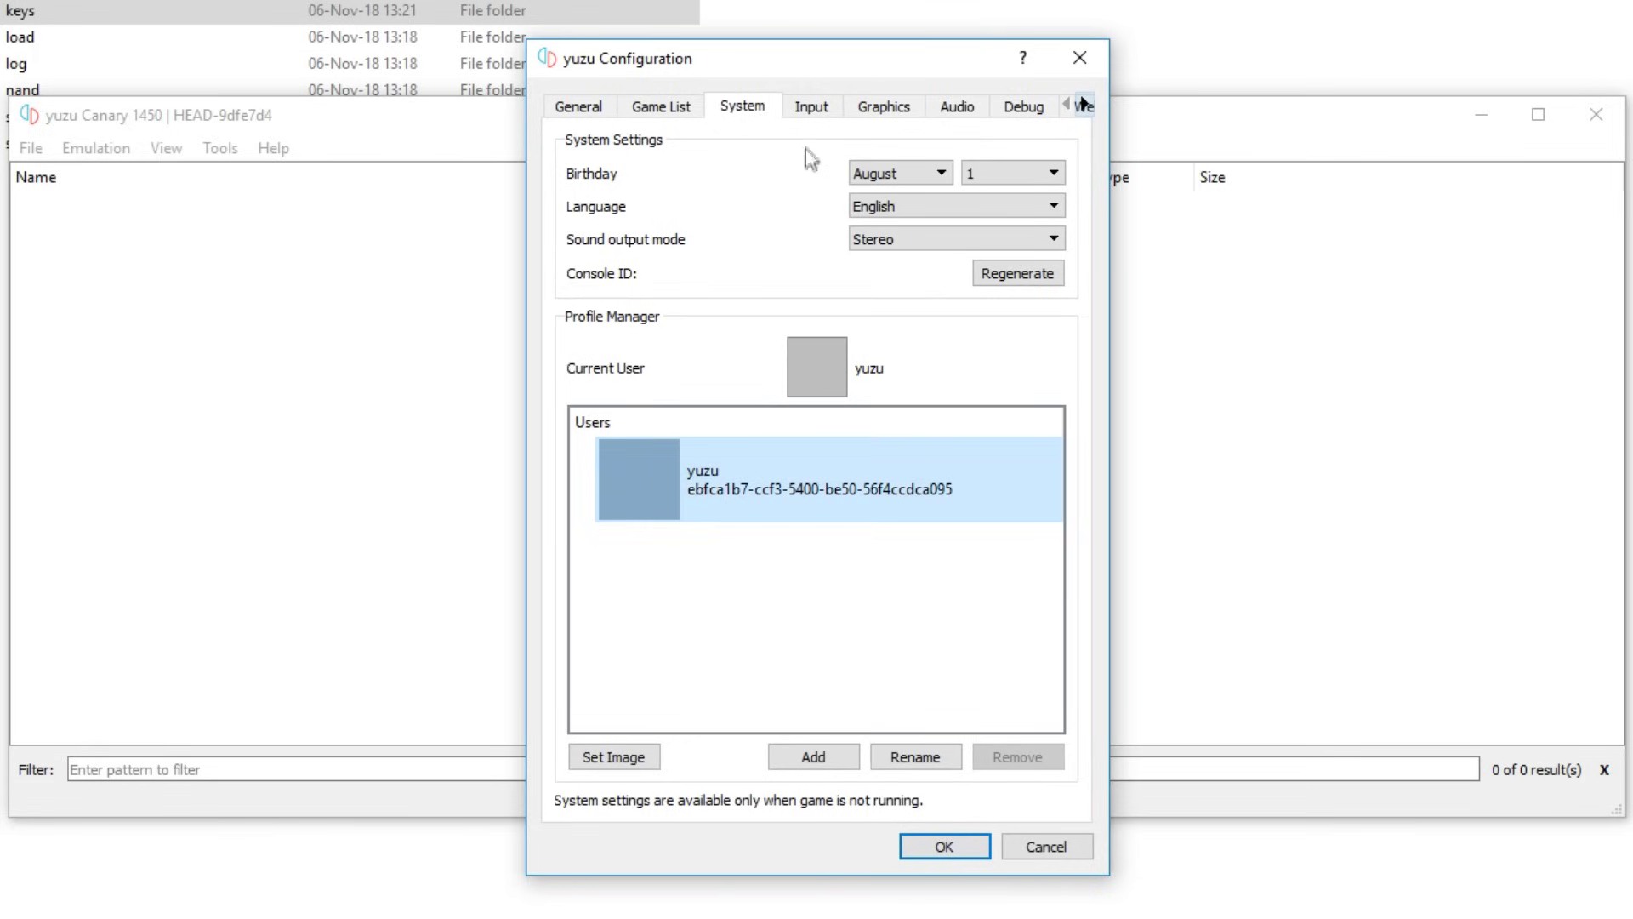
# - Map the A face button to the controller's Button 0 in the input settings
pyautogui.click(811, 107)
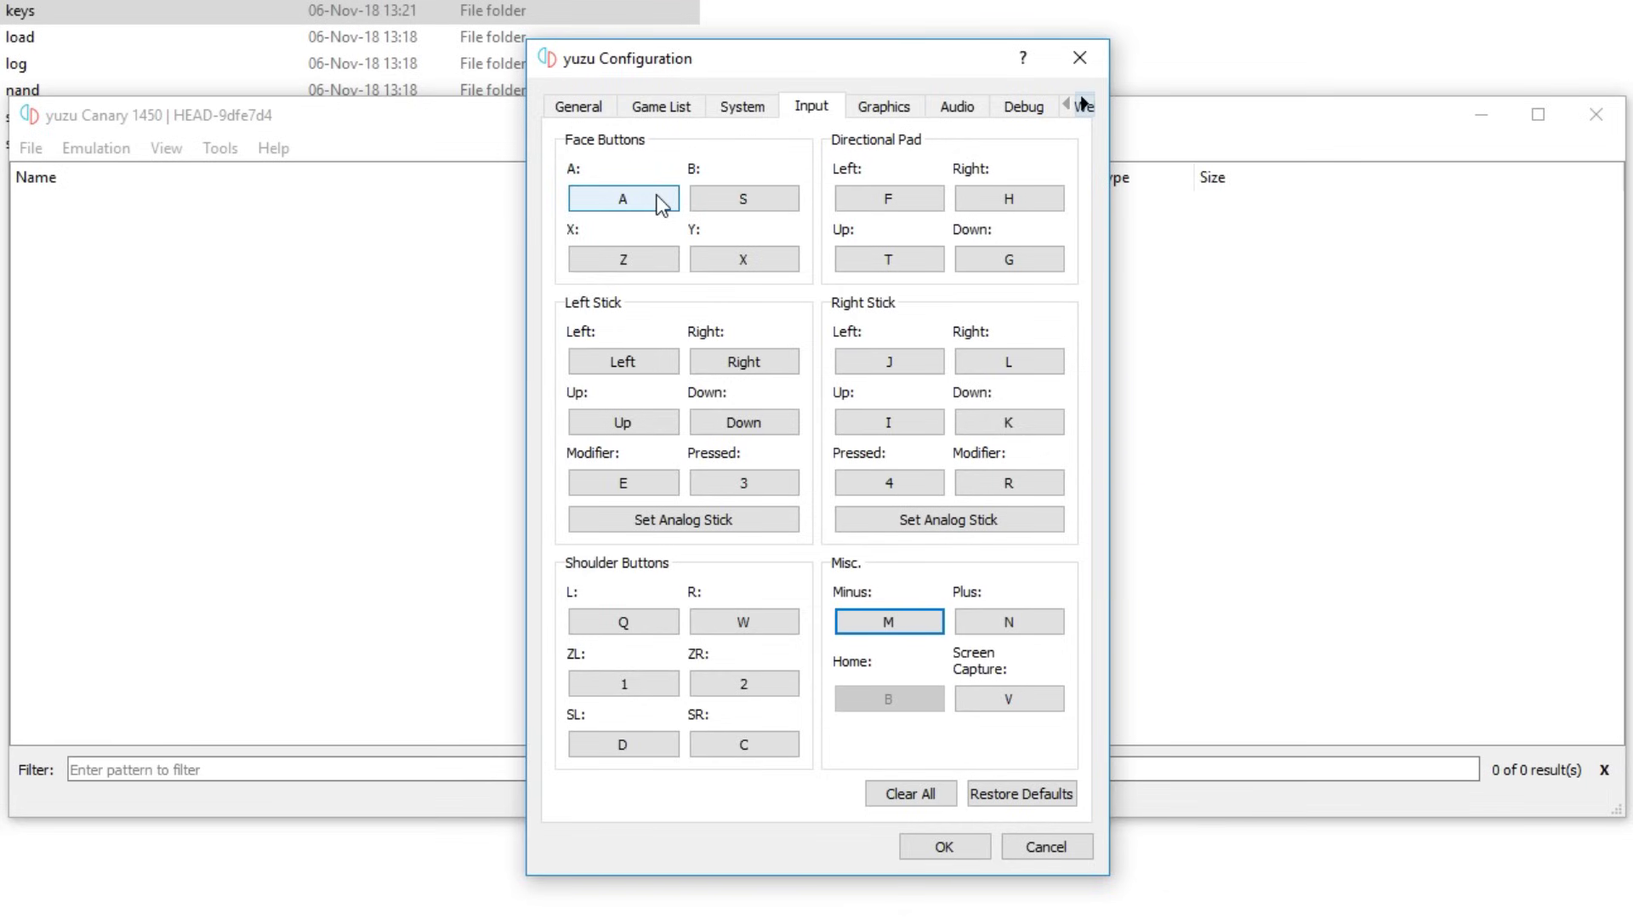
pyautogui.click(662, 203)
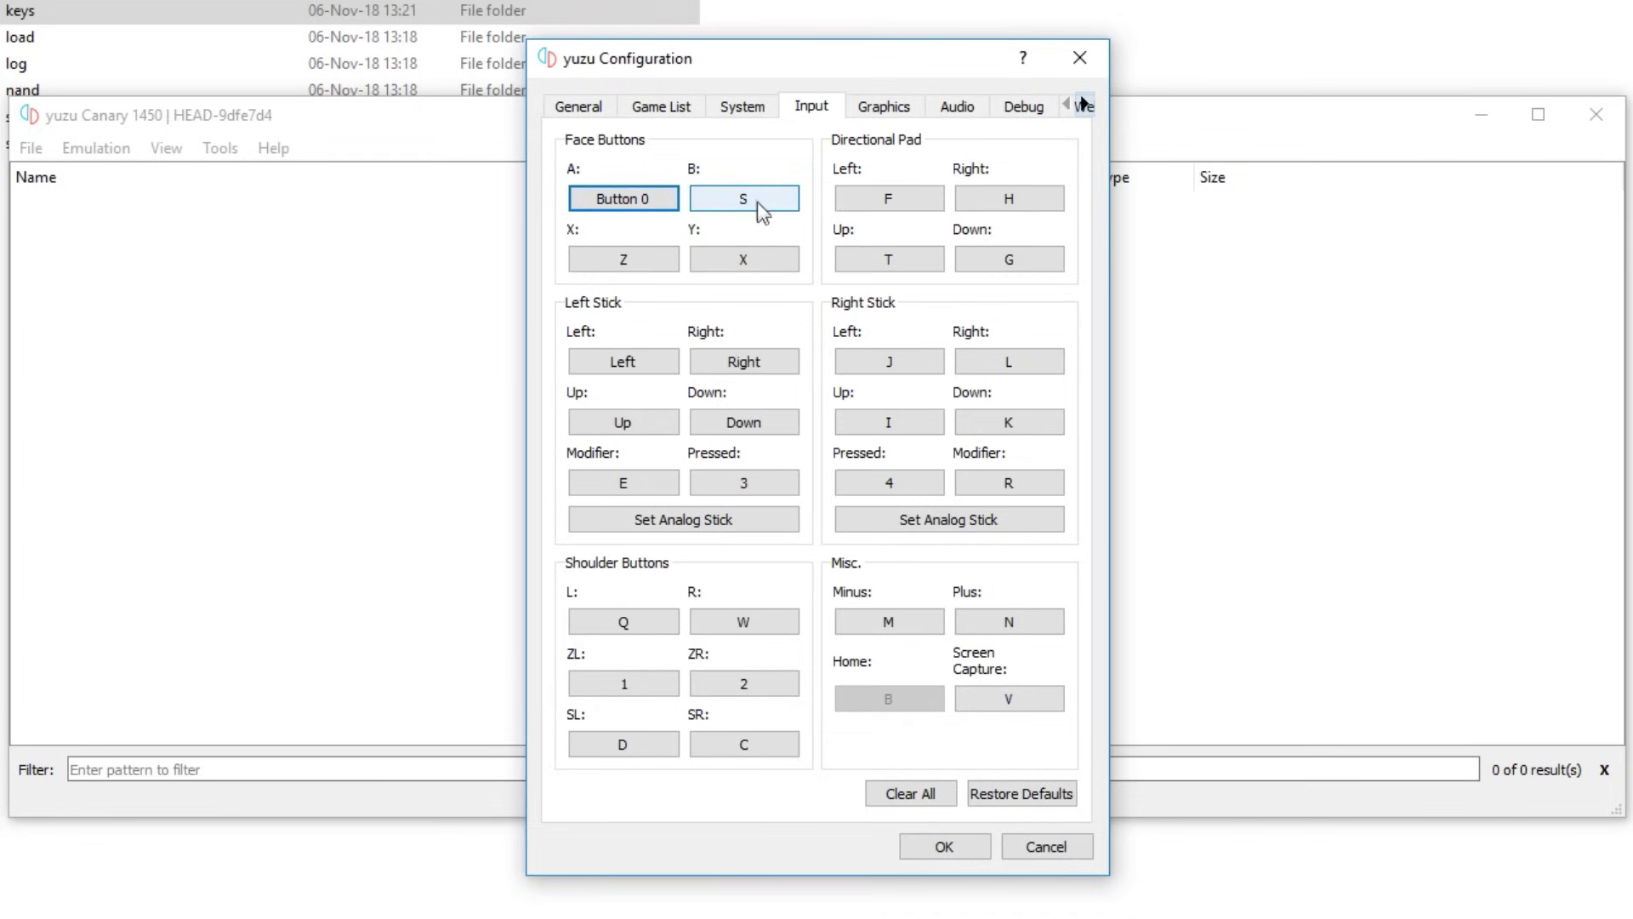
# - Review the graphics, audio, debug and web settings and save the configuration
pyautogui.click(890, 105)
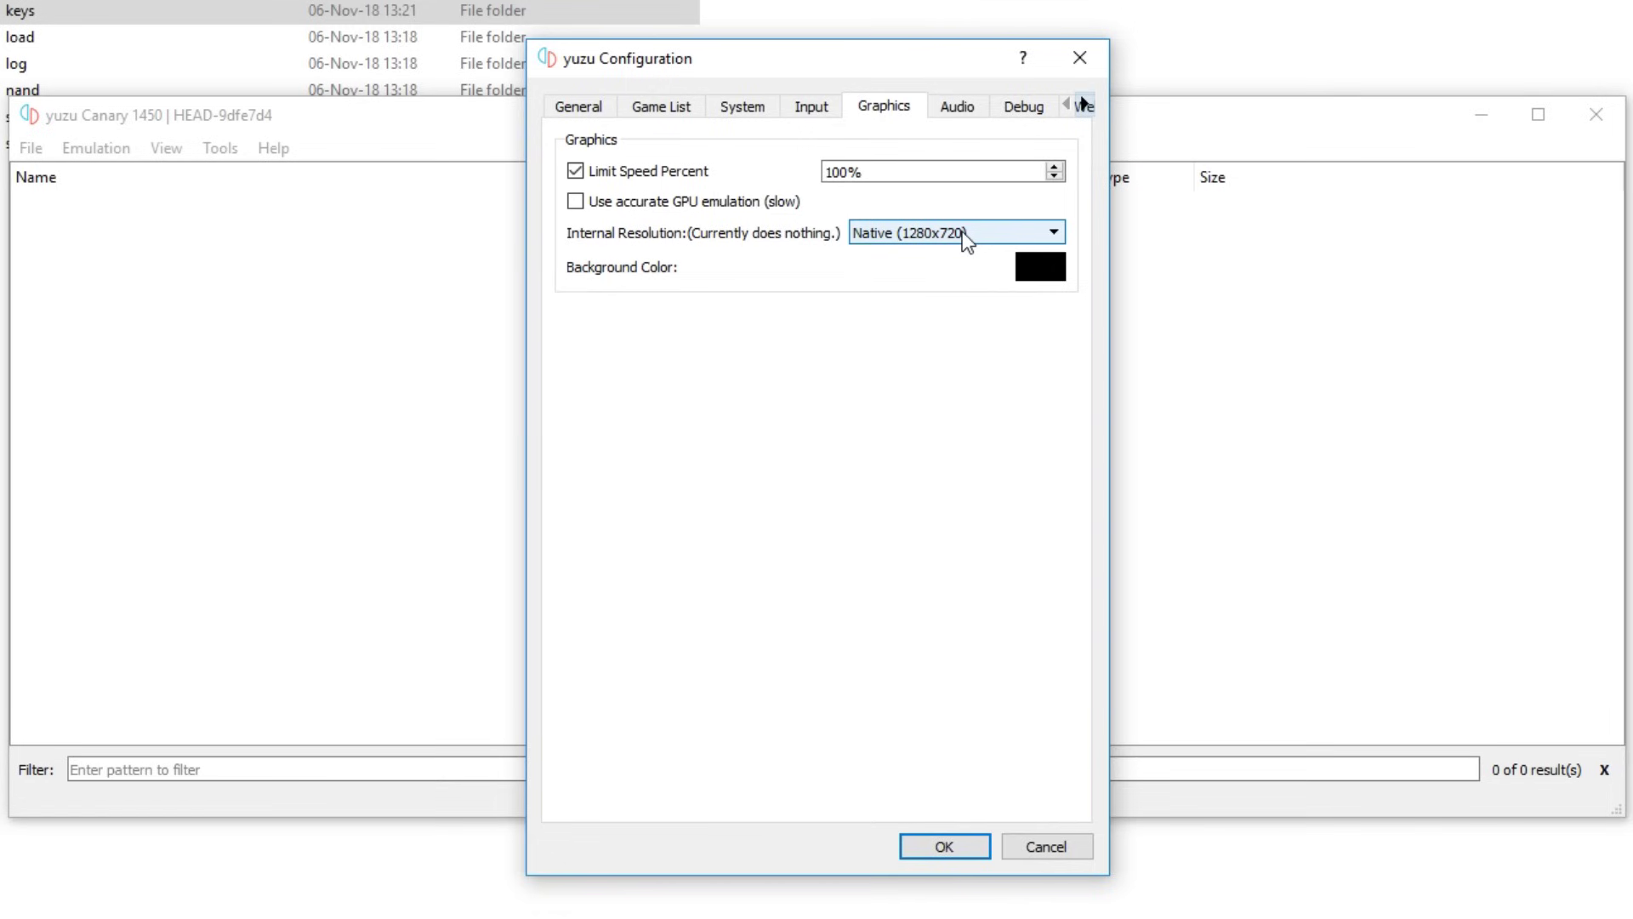
pyautogui.click(912, 235)
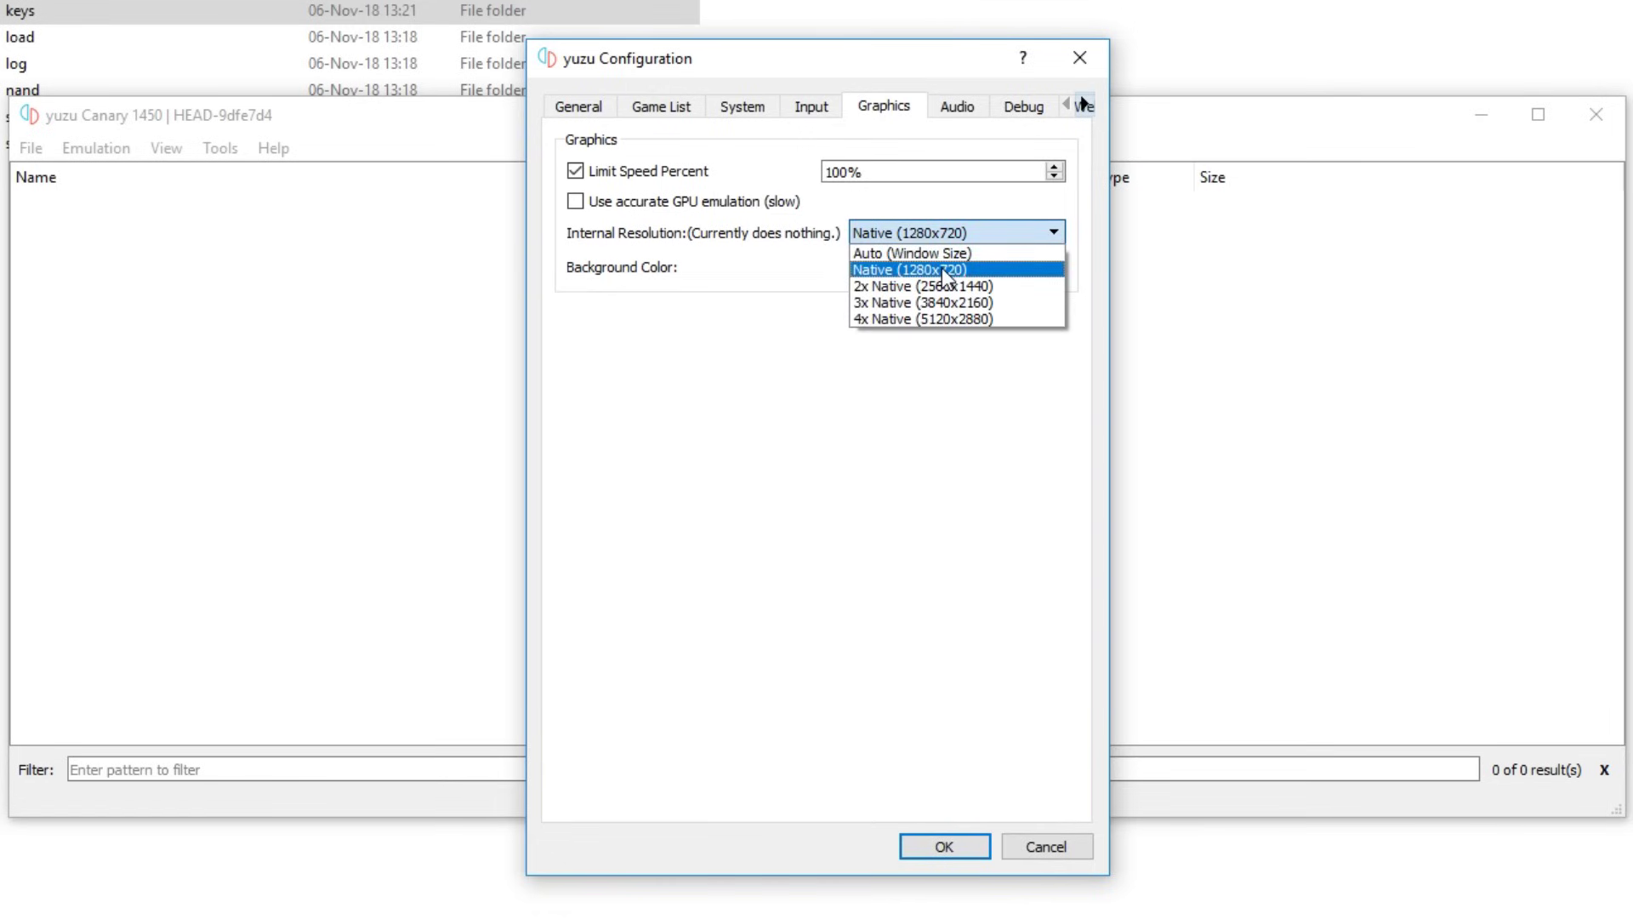
pyautogui.click(992, 225)
pyautogui.click(953, 117)
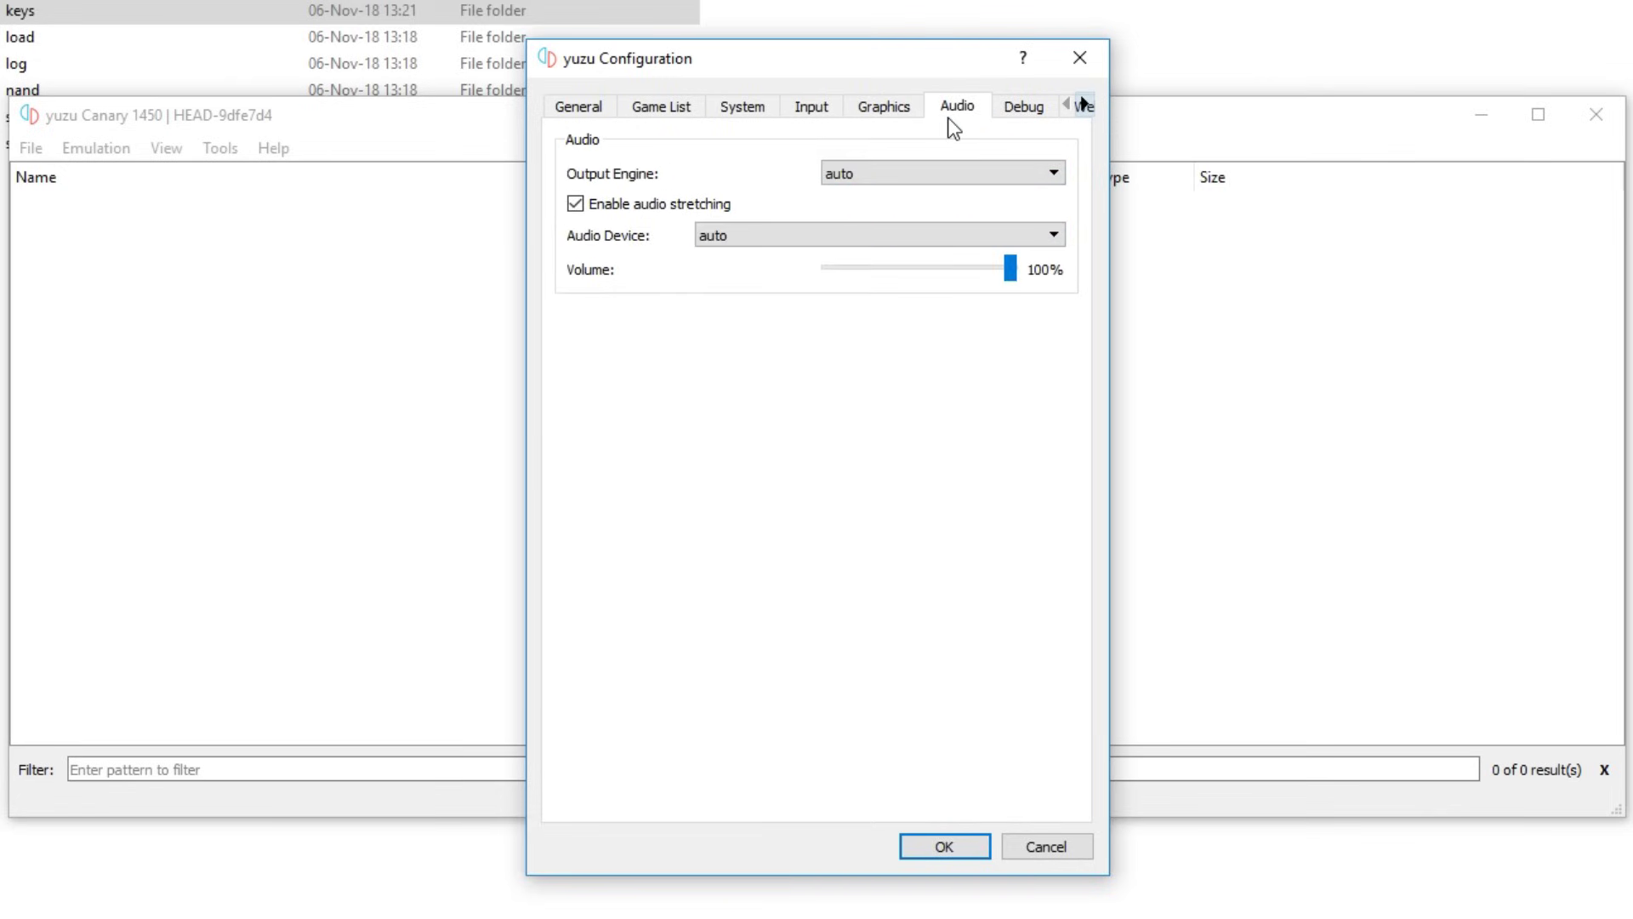
pyautogui.click(1025, 107)
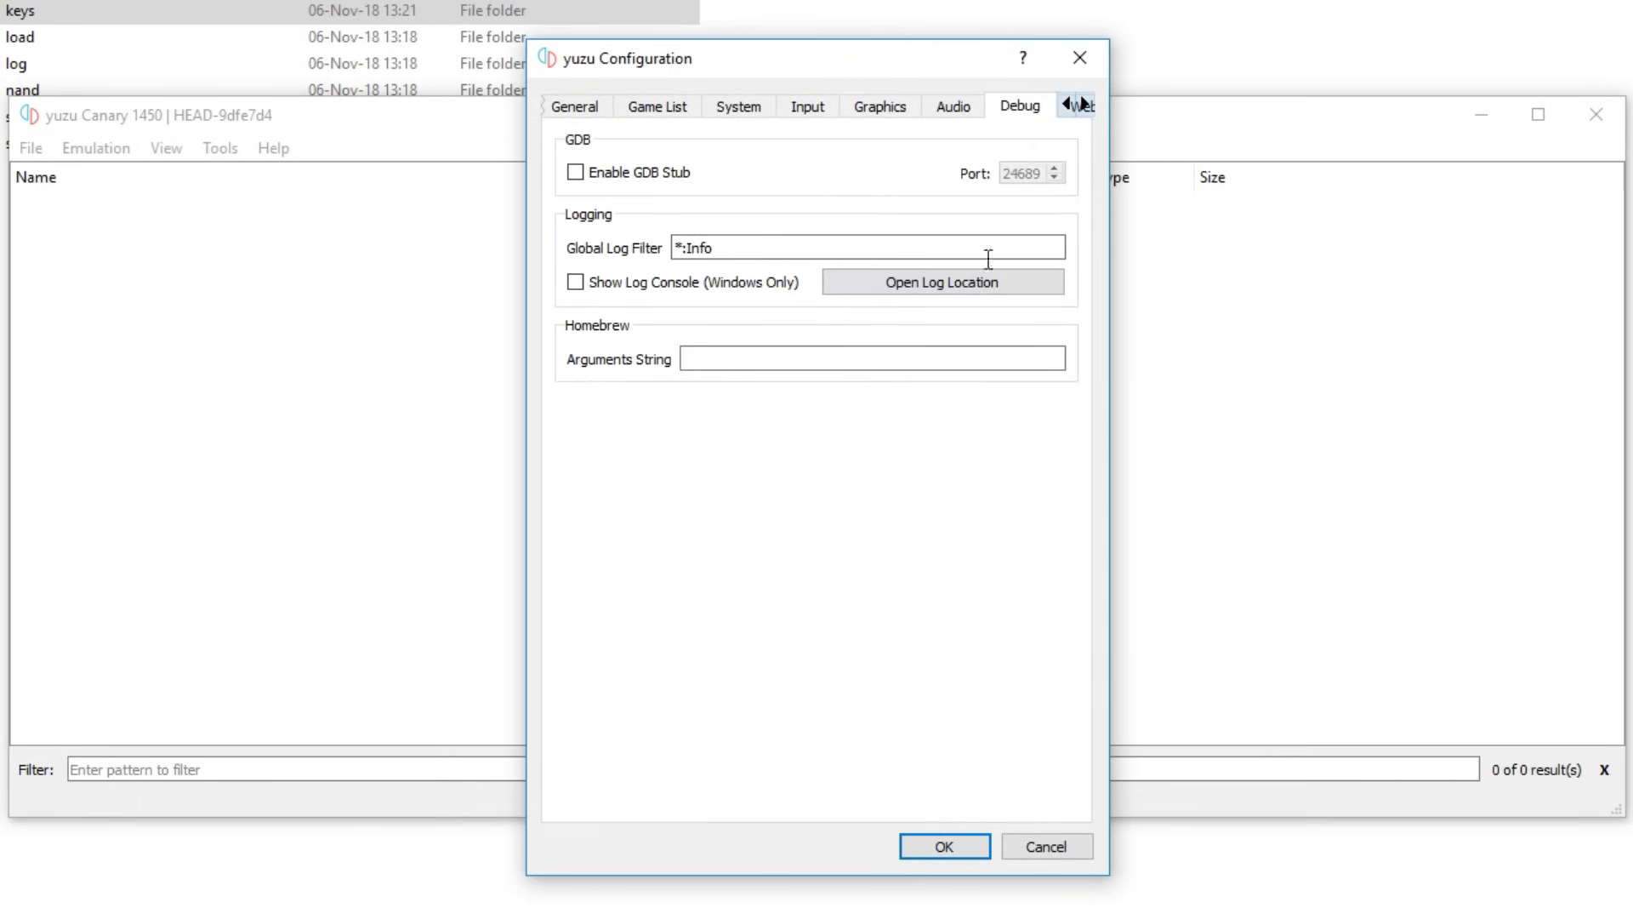
pyautogui.click(1086, 104)
pyautogui.click(1025, 110)
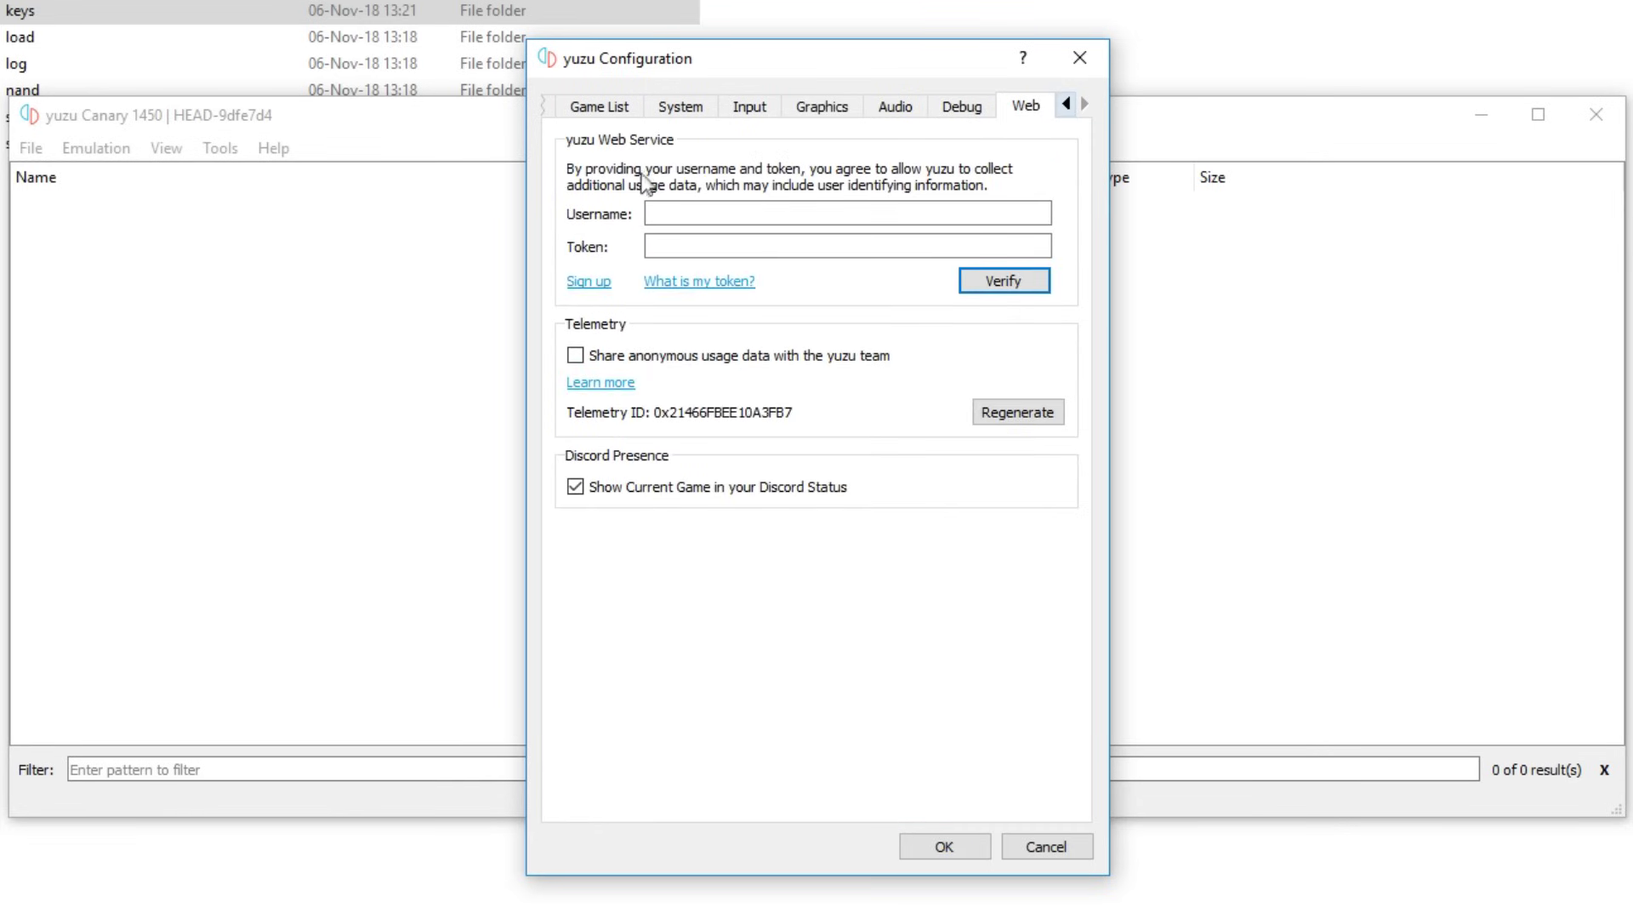
pyautogui.click(714, 212)
pyautogui.click(953, 847)
# - Set the game directory to the Roms folder inside emulator\Switch on NieuwVolume (E:)
pyautogui.click(44, 145)
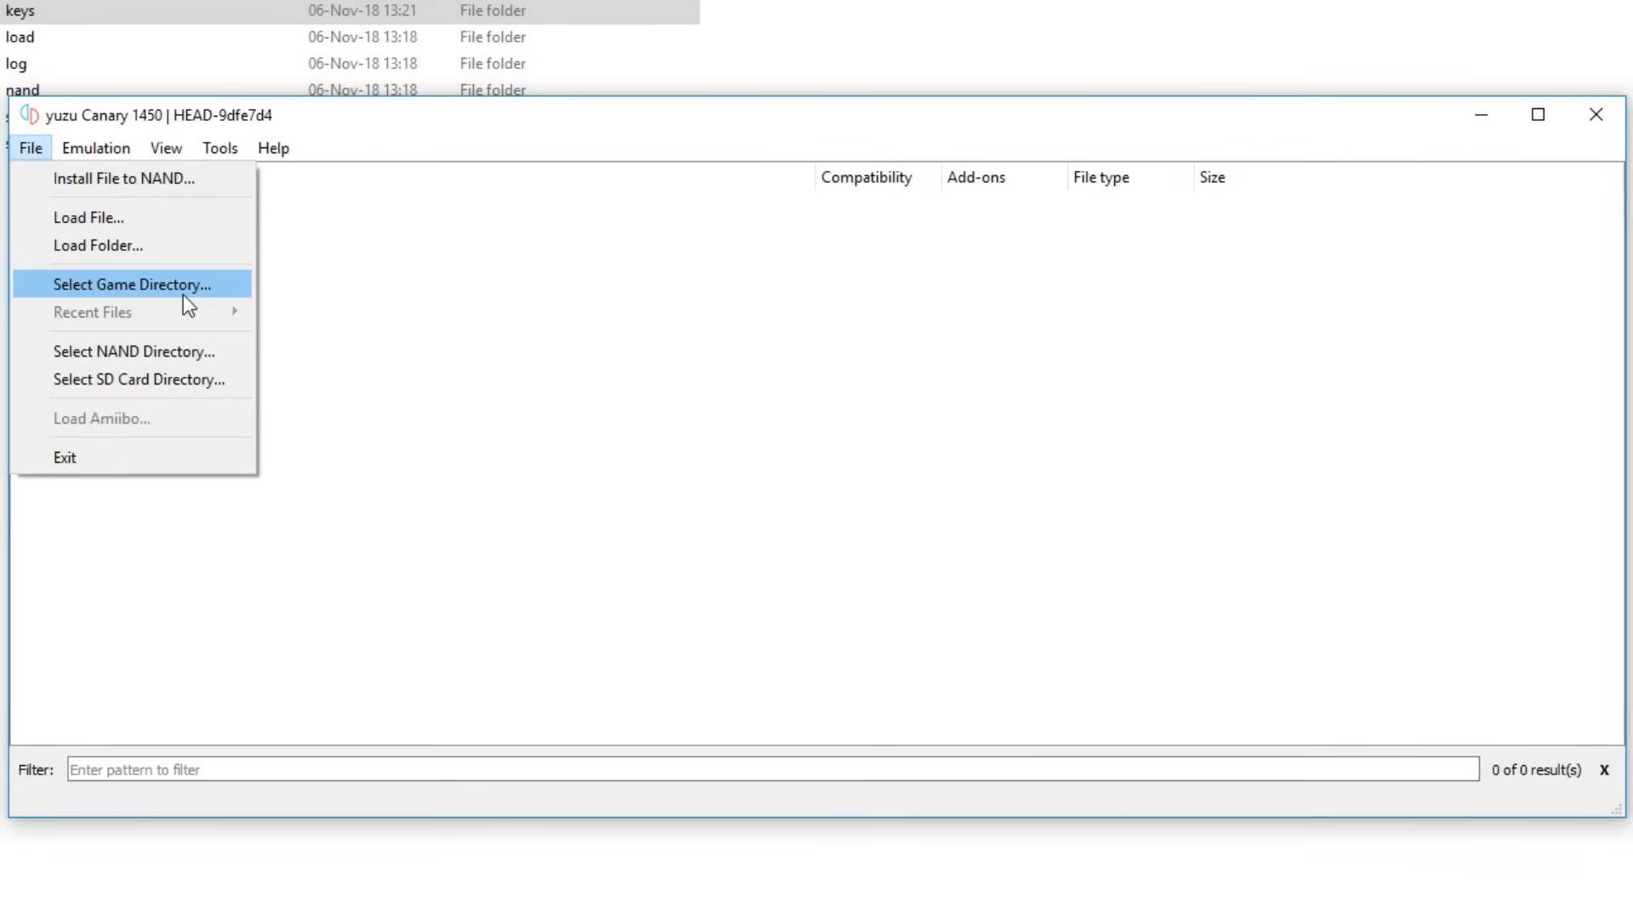
pyautogui.click(162, 284)
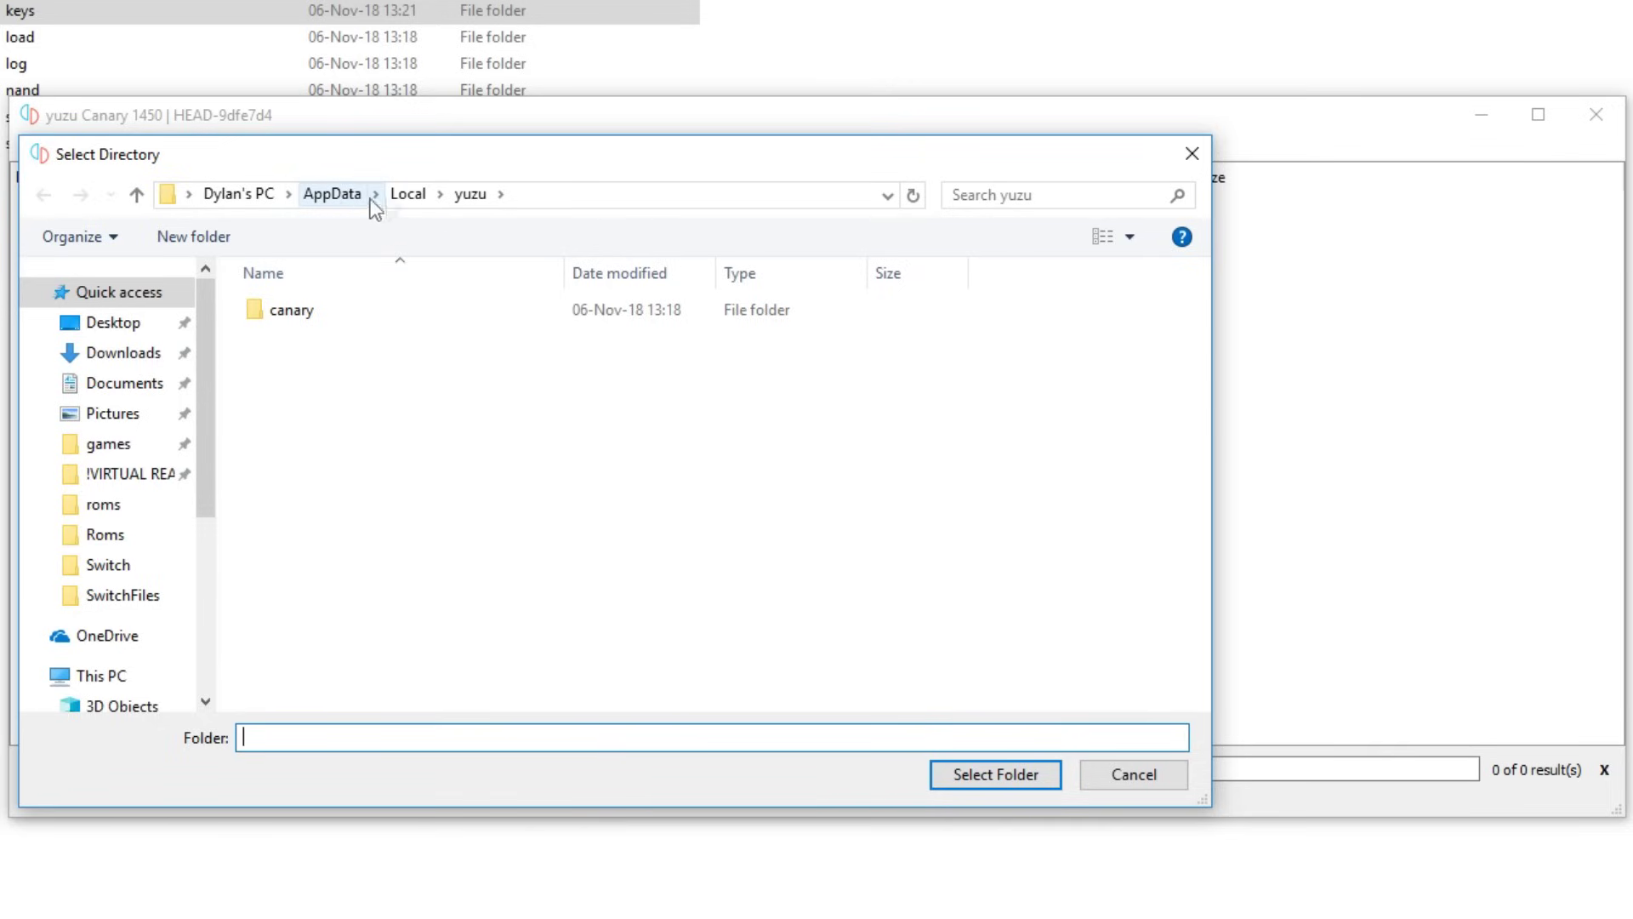
pyautogui.scroll(-4, 120, 514)
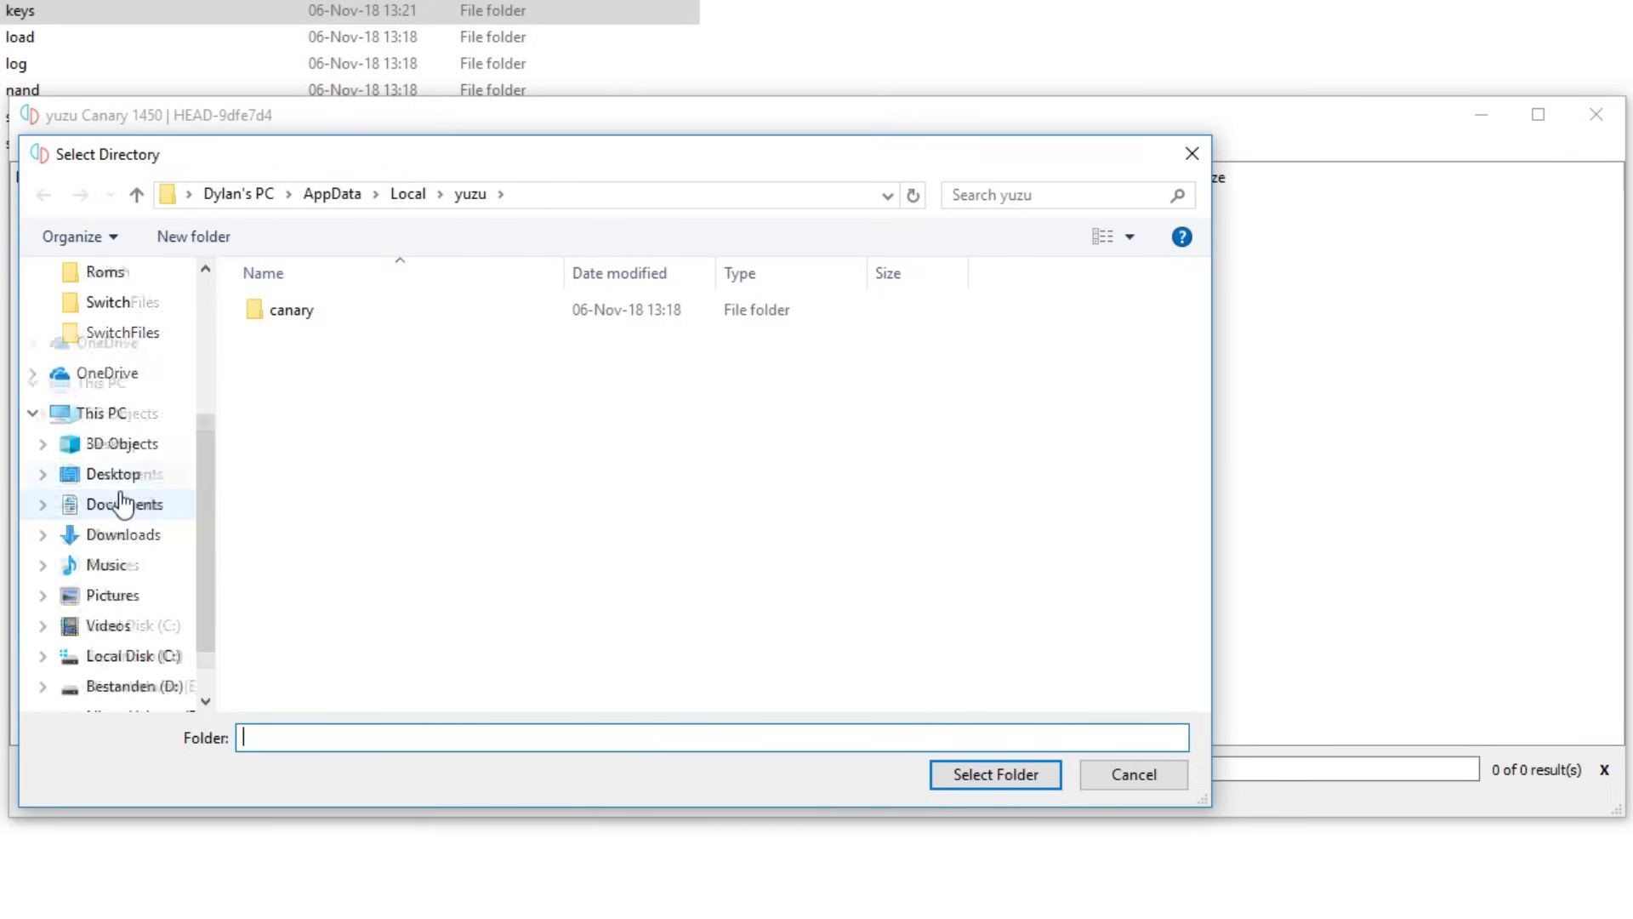
pyautogui.scroll(1, 120, 394)
pyautogui.click(121, 370)
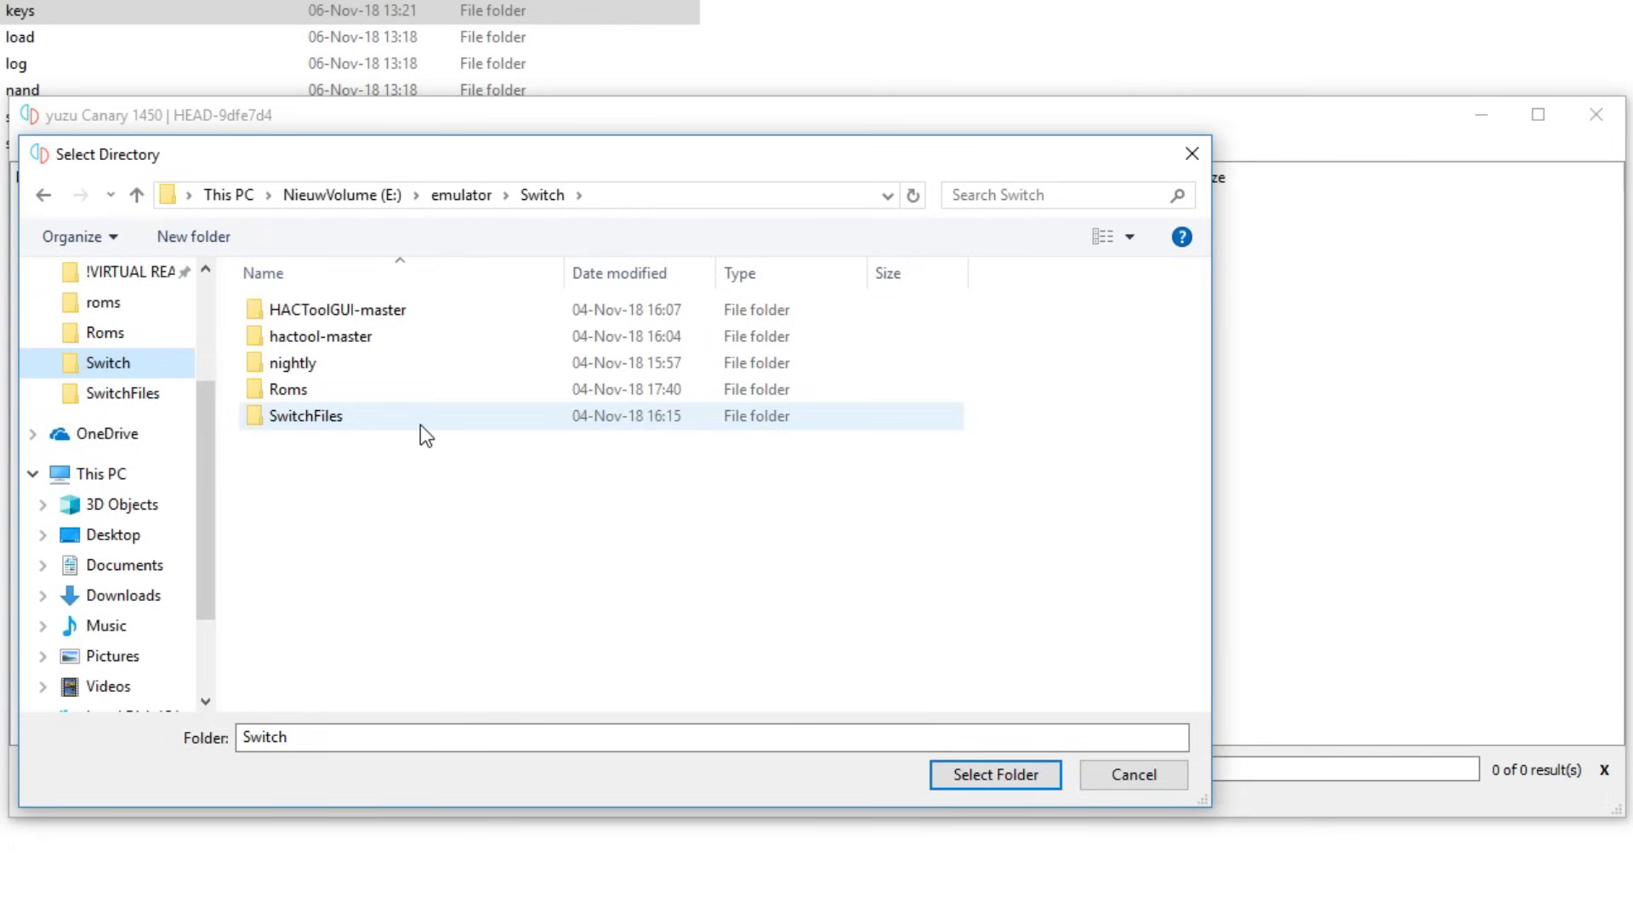
pyautogui.doubleClick(319, 393)
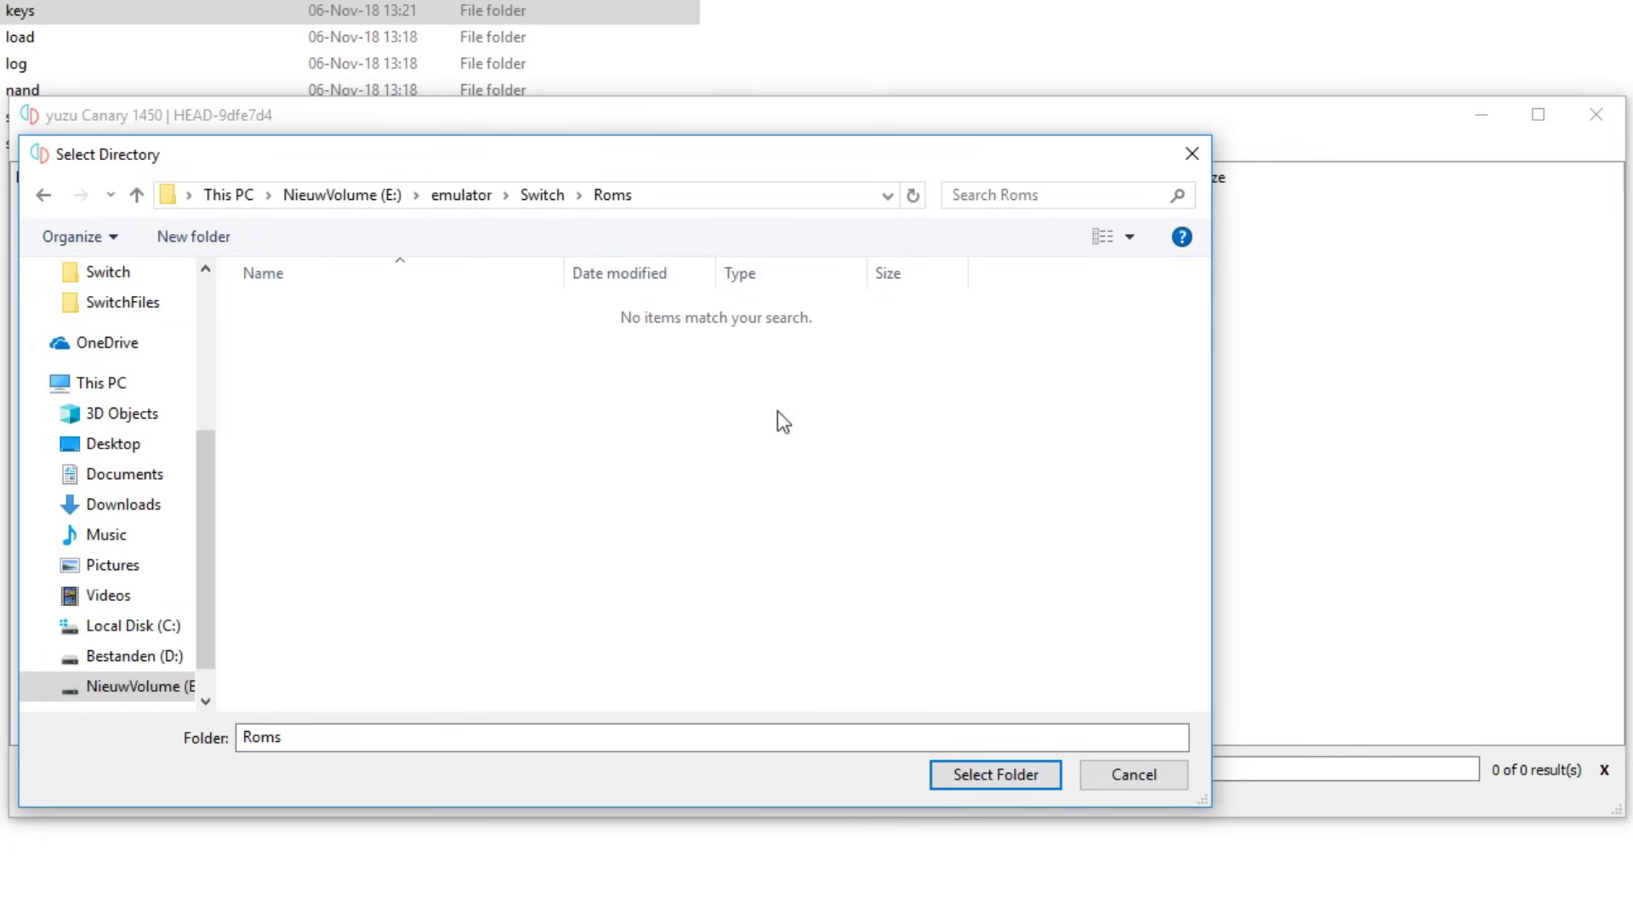
pyautogui.click(996, 774)
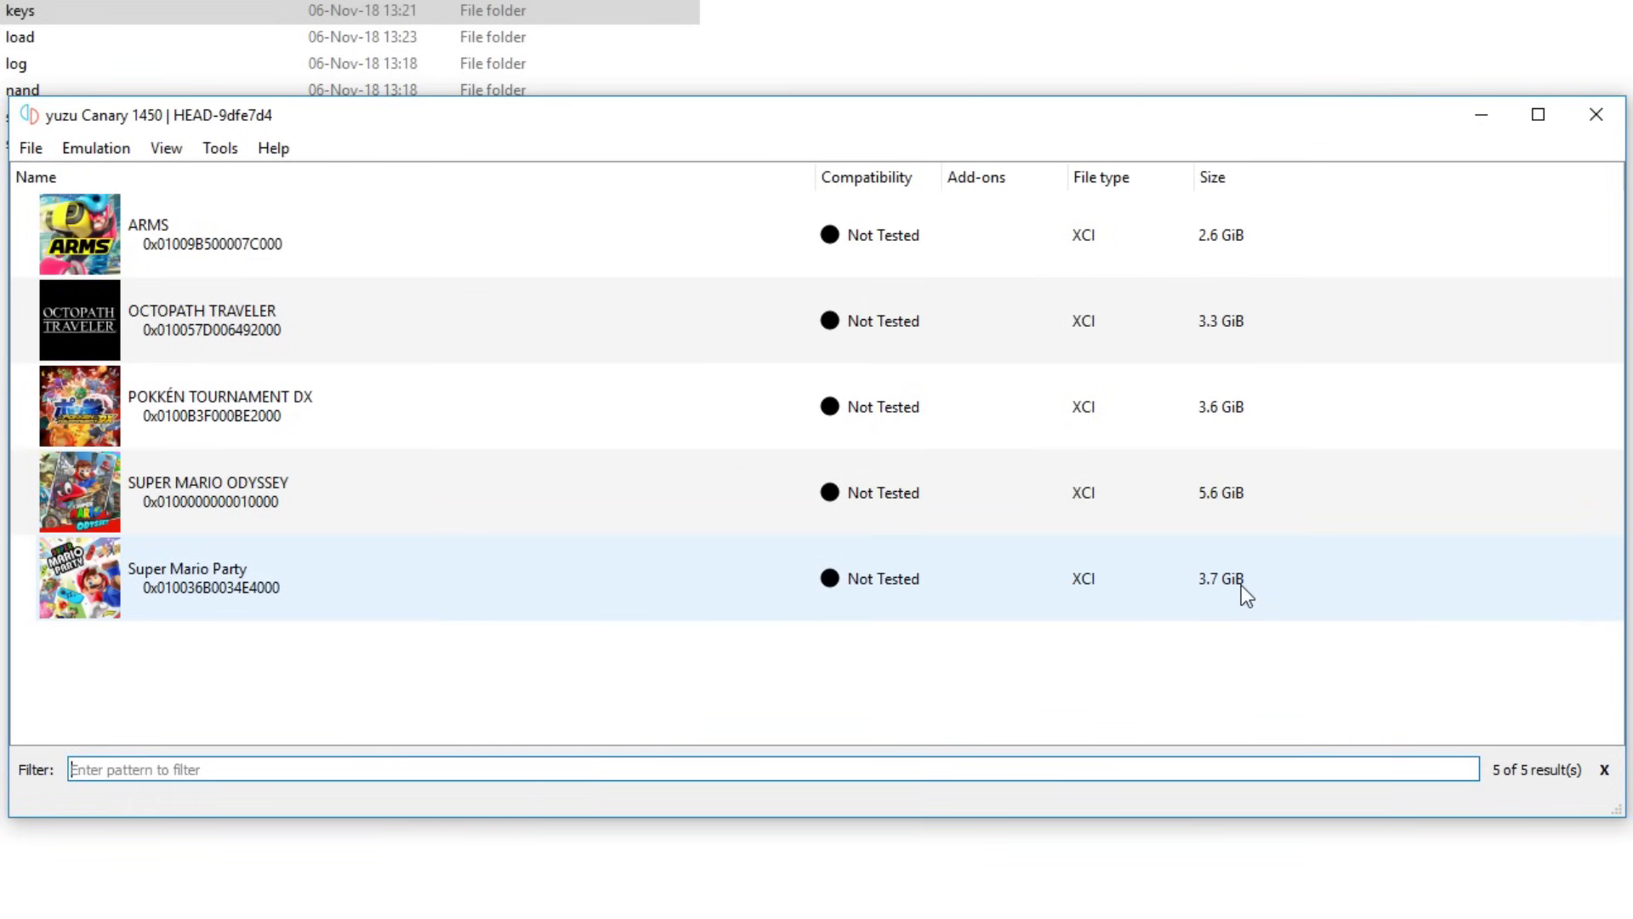
# - Launch SUPER MARIO ODYSSEY from the game list and move the emulator window higher on the screen
pyautogui.click(274, 502)
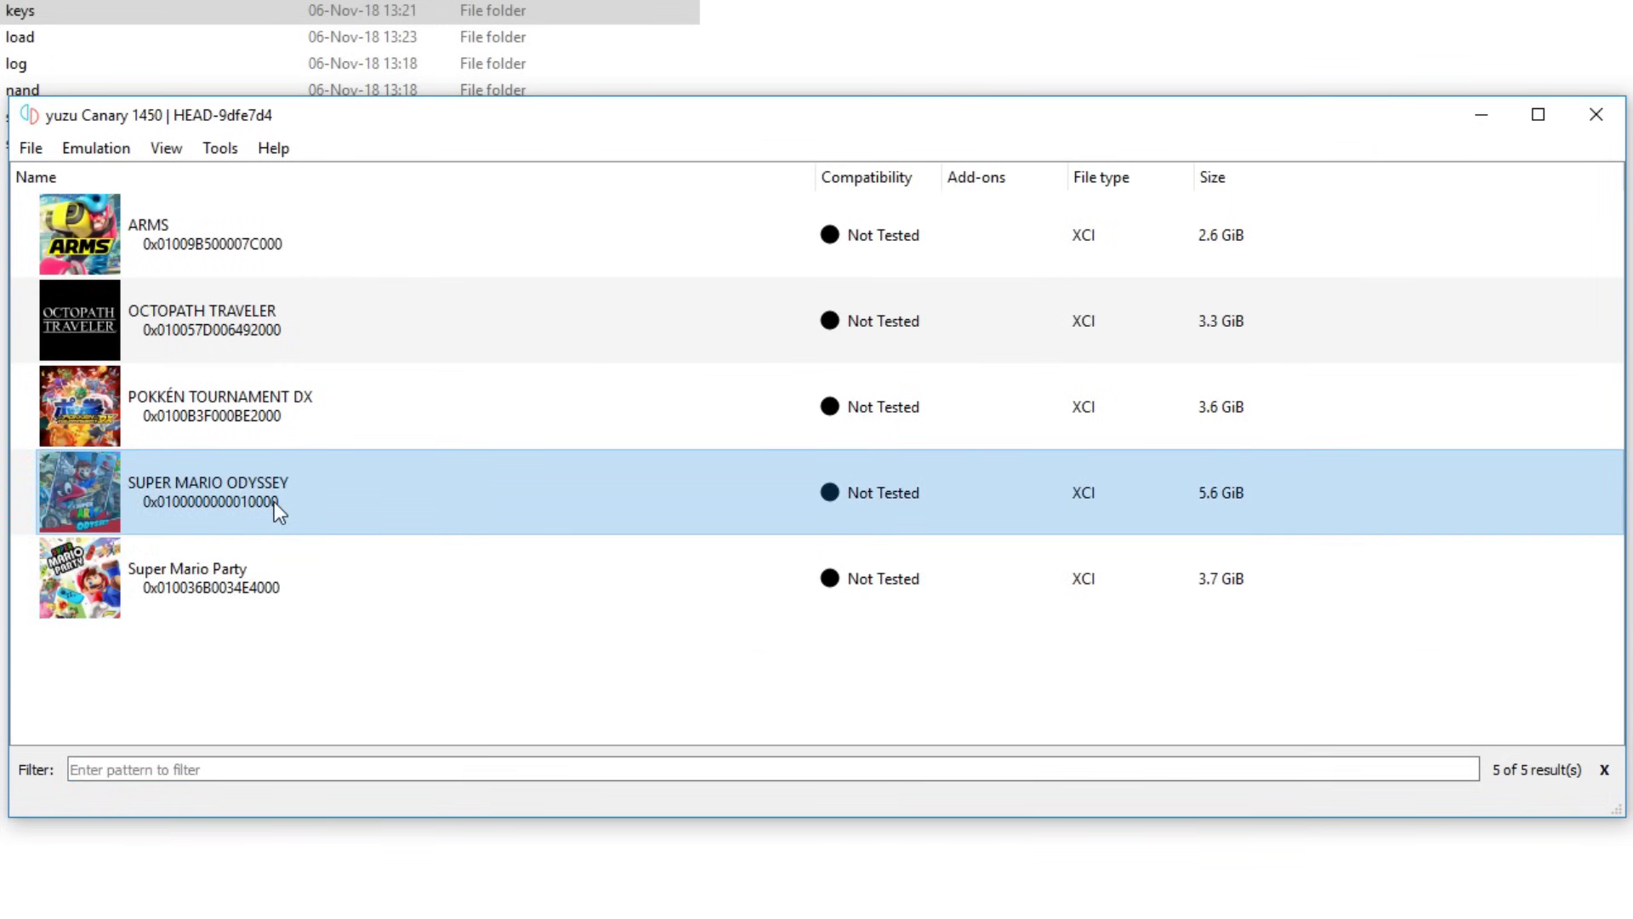
pyautogui.doubleClick(274, 502)
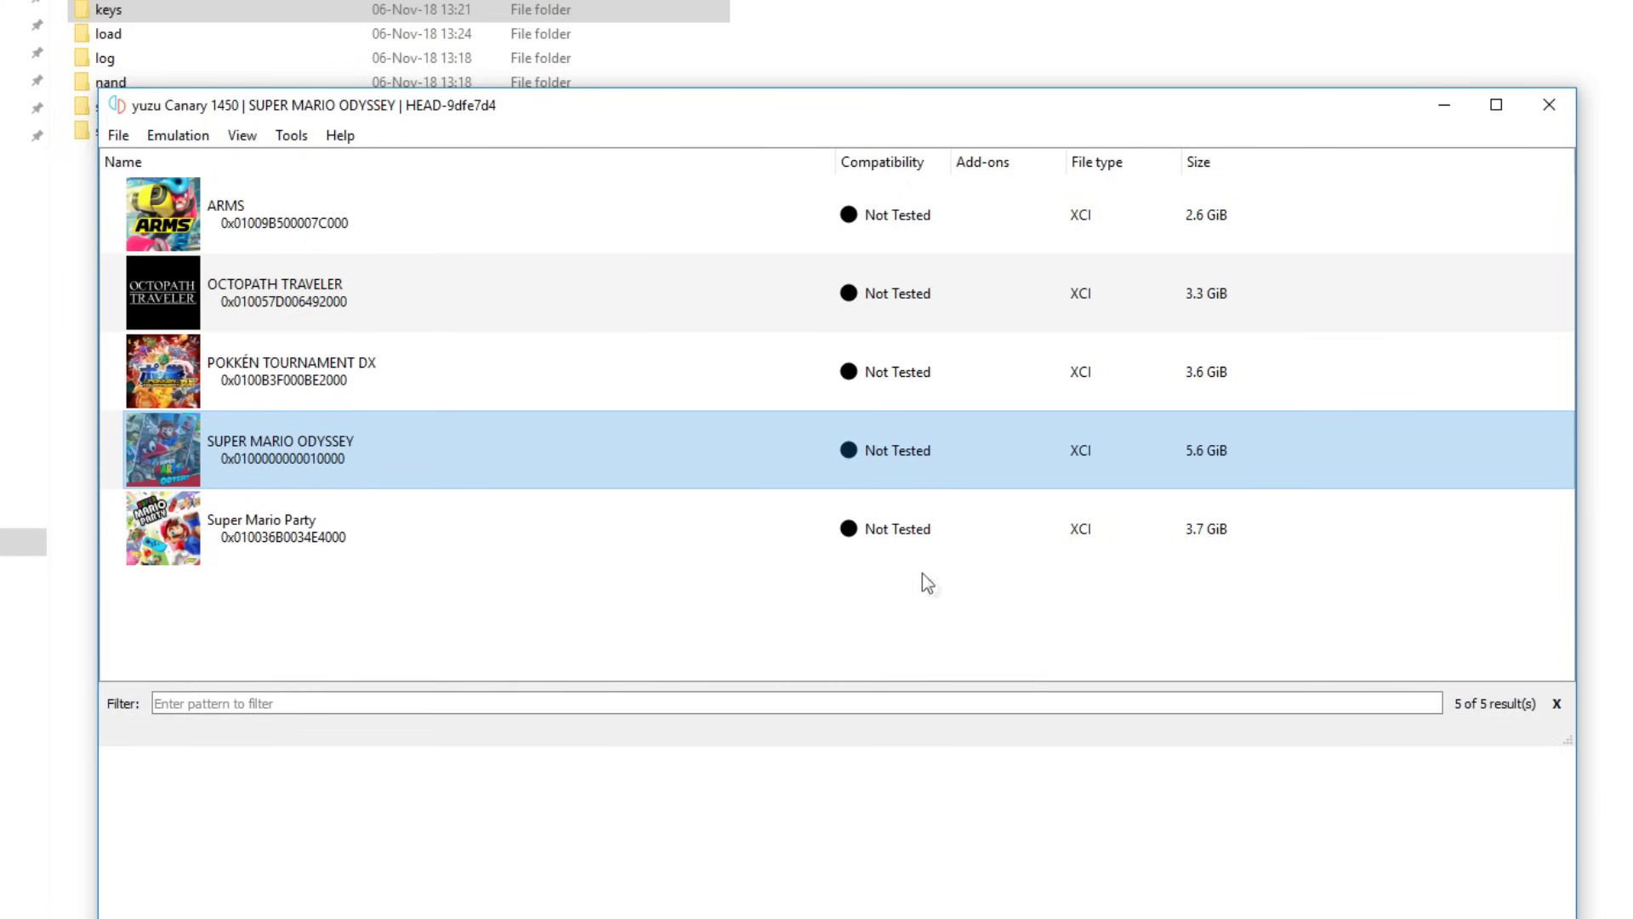
pyautogui.moveTo(1074, 118); pyautogui.dragTo(1061, 29)
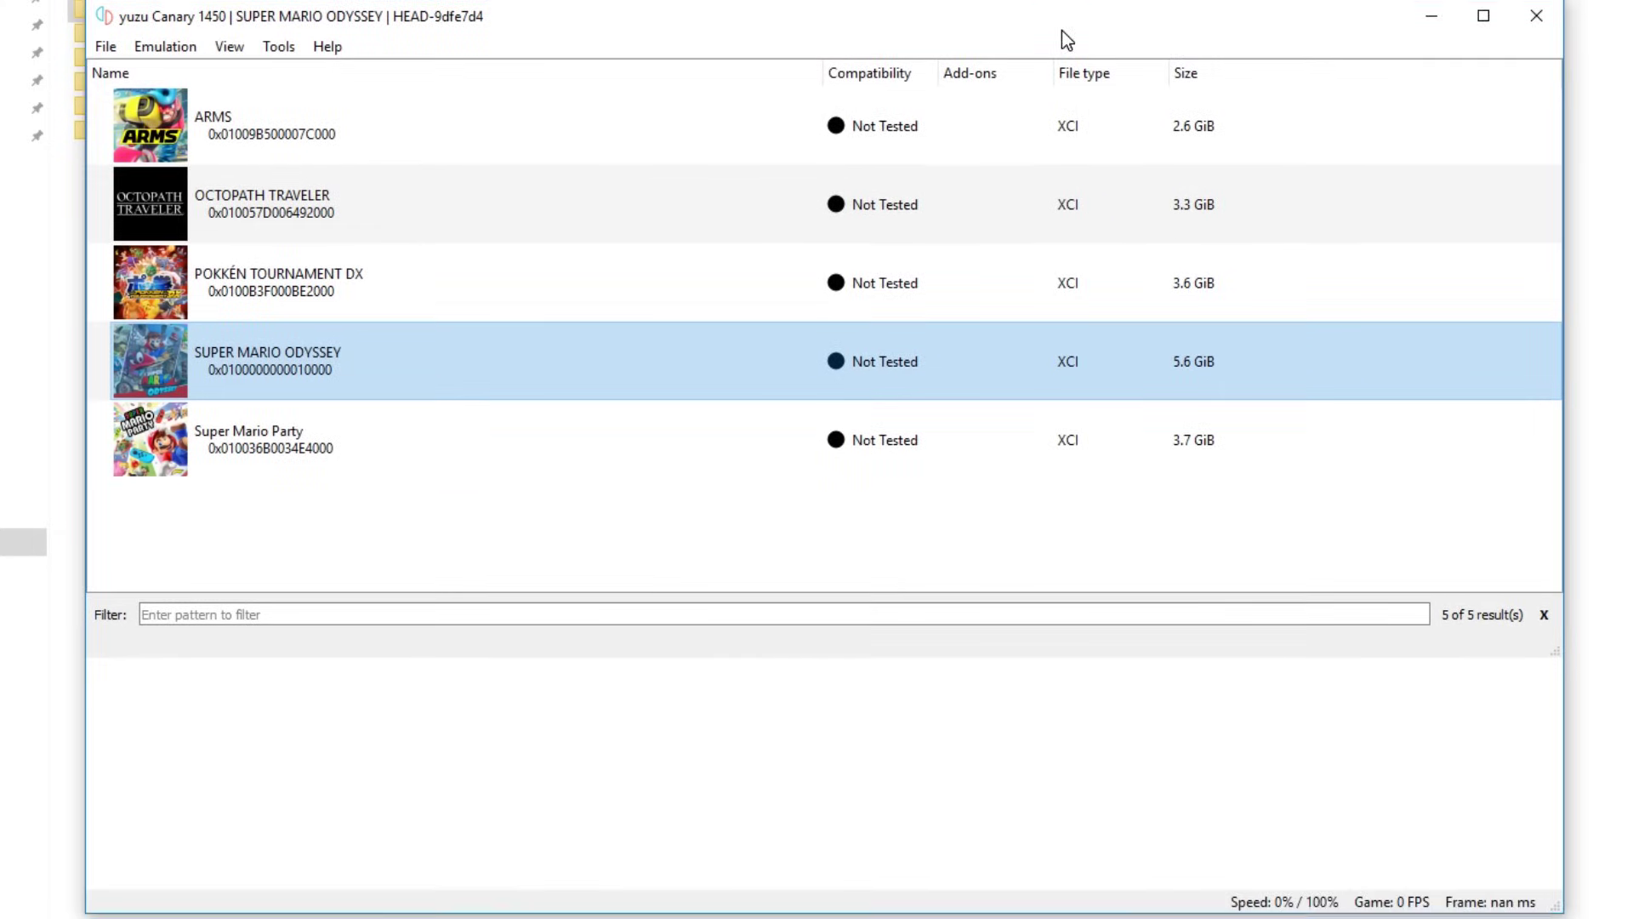